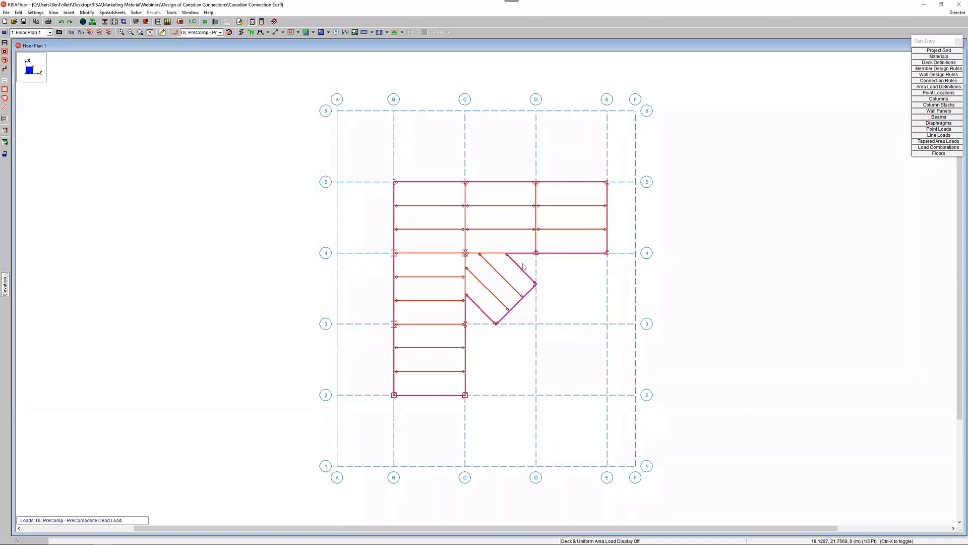
Step: View the framing on Floor Plan 2 and return to Floor Plan 1
click(35, 32)
click(39, 45)
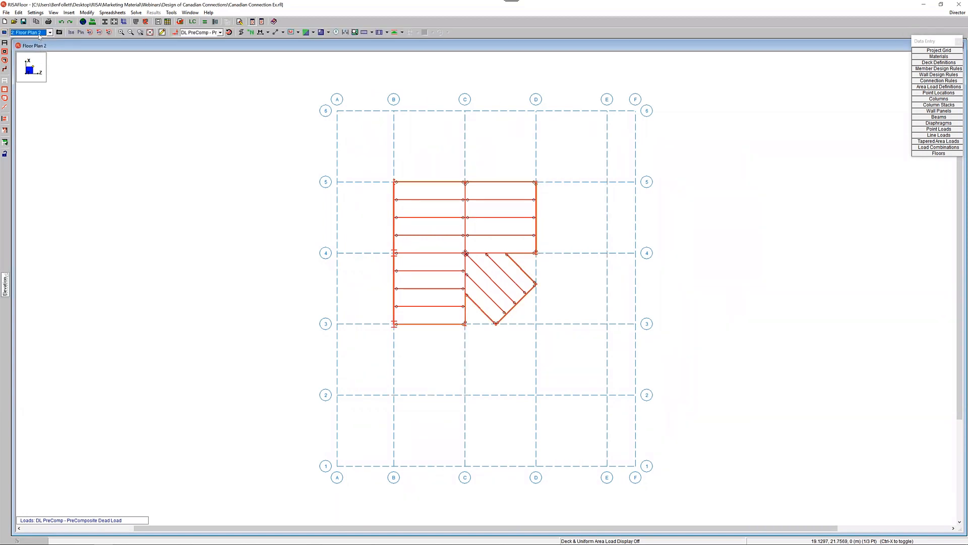
click(40, 33)
click(42, 46)
click(45, 35)
click(45, 40)
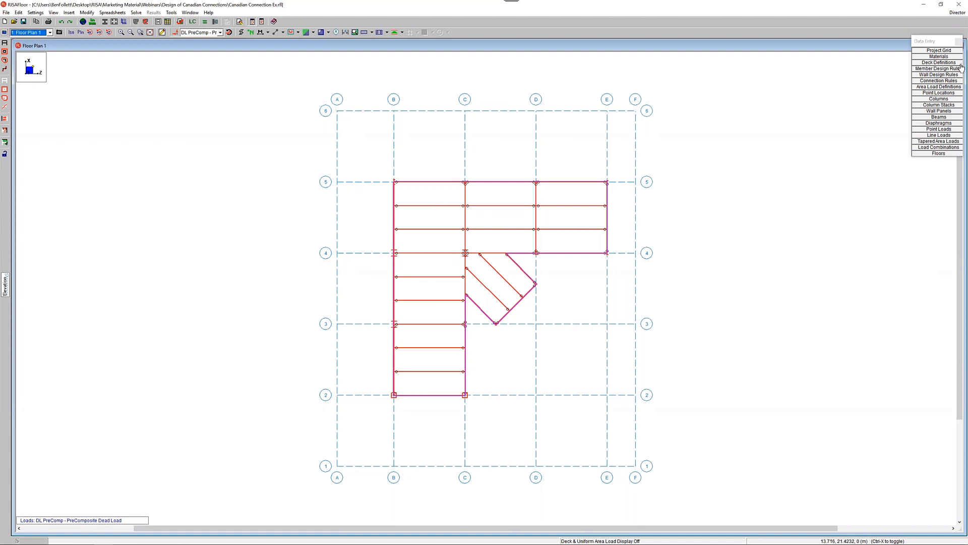
Step: Review the hot rolled connection rules, from the single angle shear rule down to HSS Truss Connection, and close the list
click(939, 81)
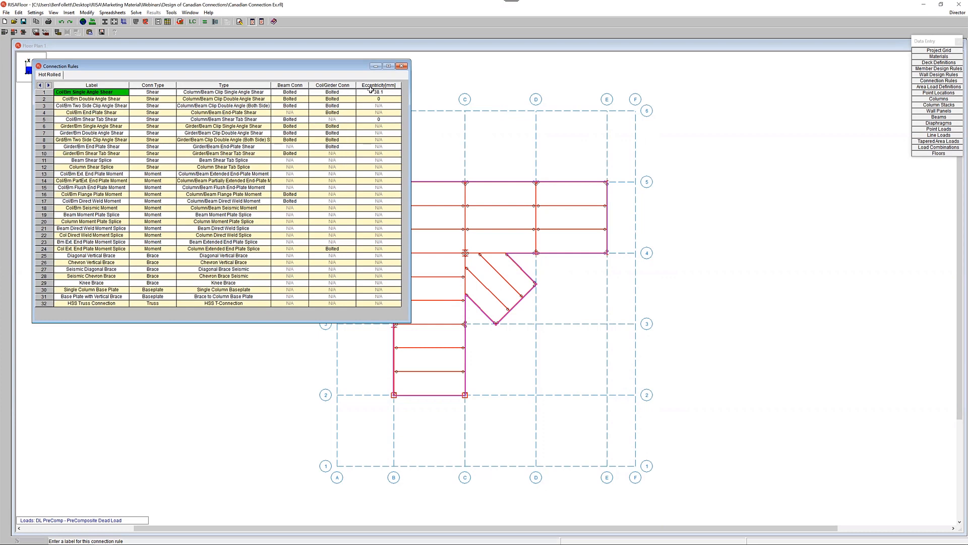
click(99, 304)
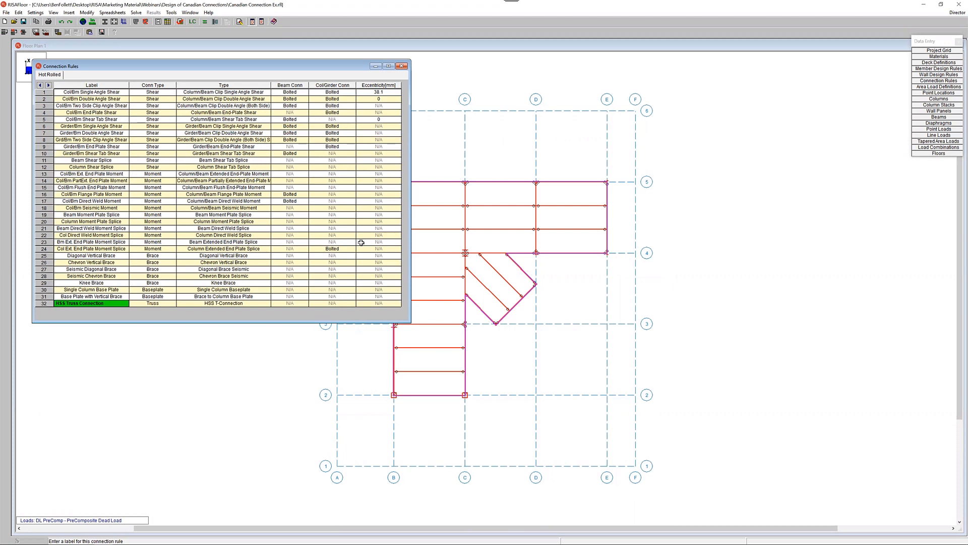
click(402, 66)
Step: Display the assigned connection rules on the Floor Plan 1 beams and inspect the labels along the grid lines
click(283, 32)
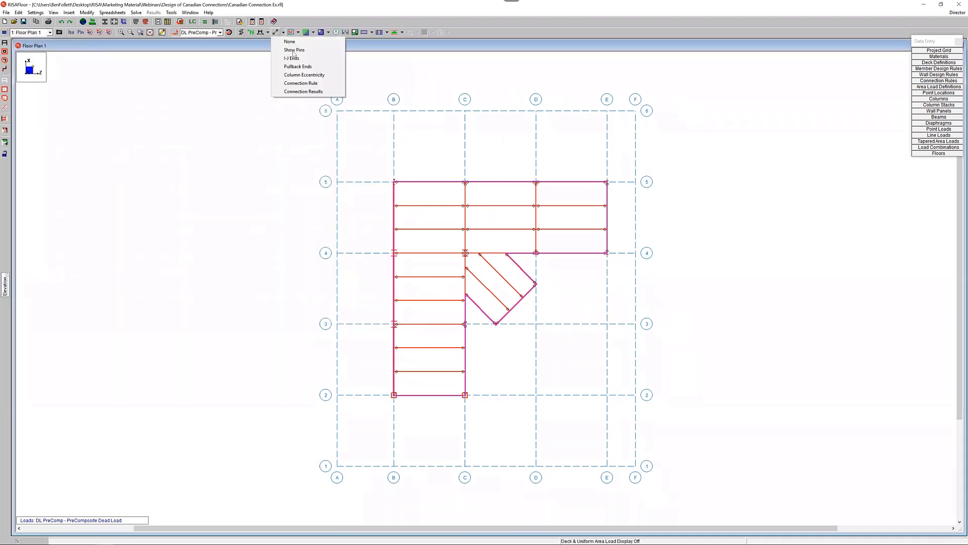
click(304, 83)
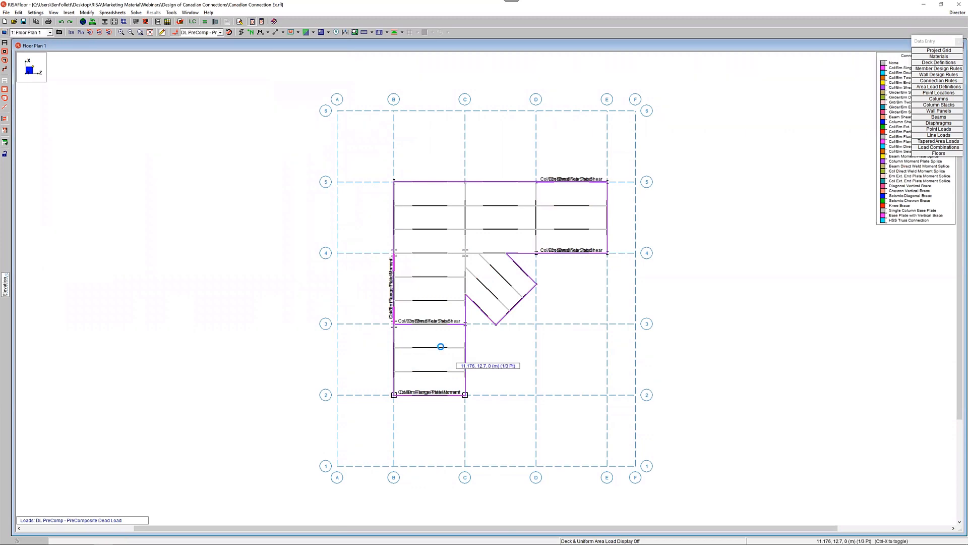
scroll(434, 361, up, 3)
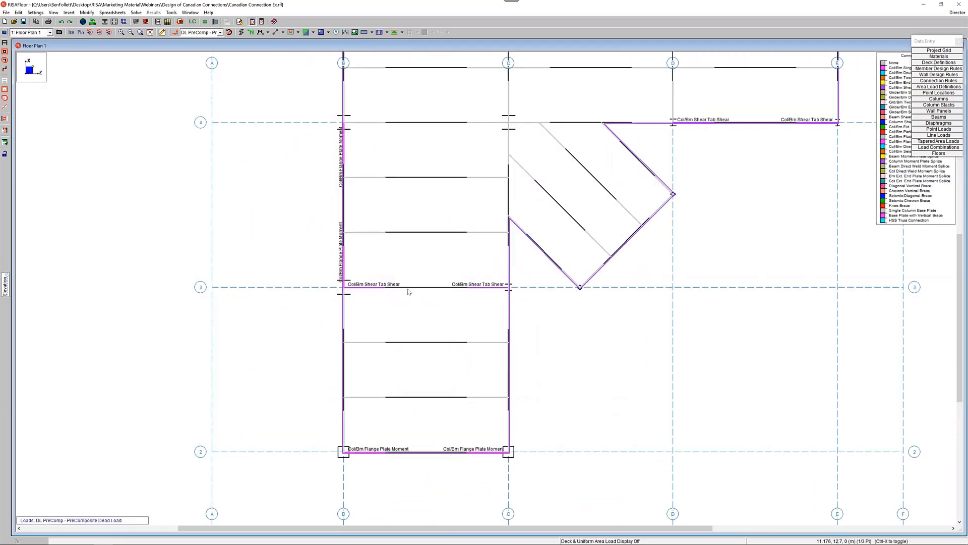
scroll(416, 283, down, 3)
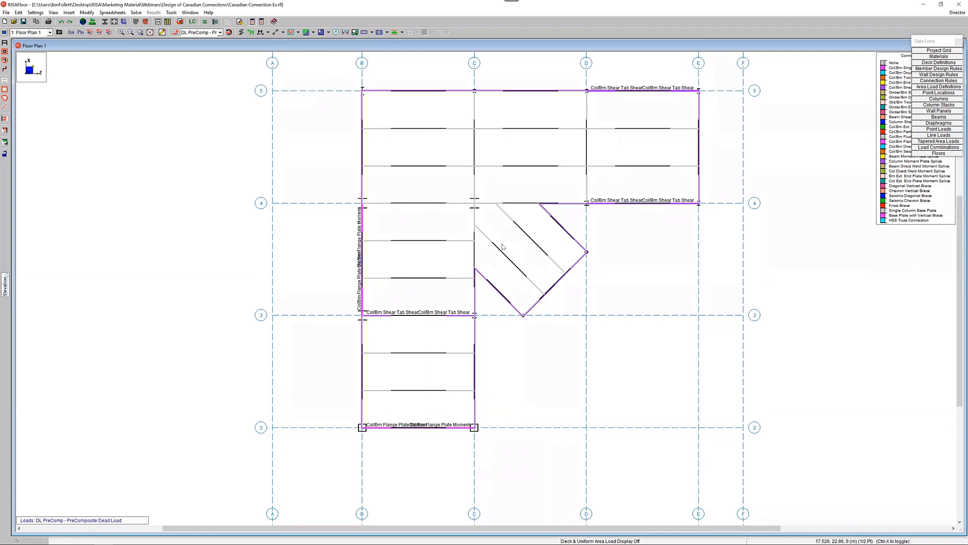
Step: Examine the properties, design settings and start connection choices of the infill beam between grids B and C just beyond grid 4 toward grid 5
double_click(408, 167)
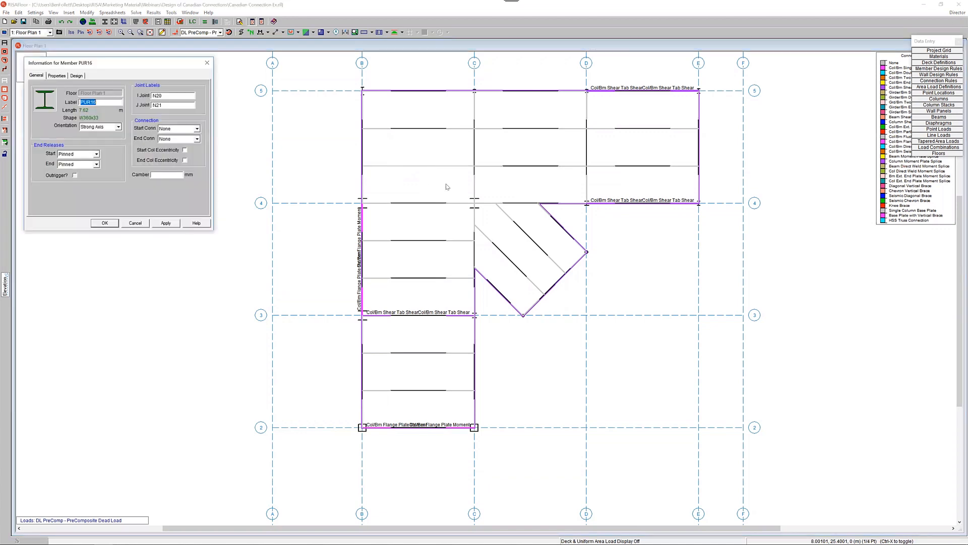
click(57, 76)
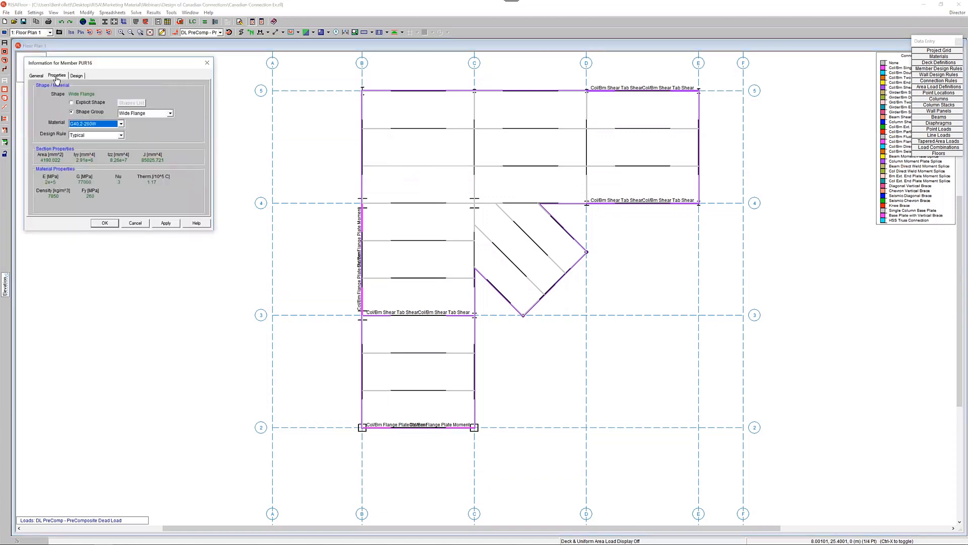
click(75, 76)
click(44, 76)
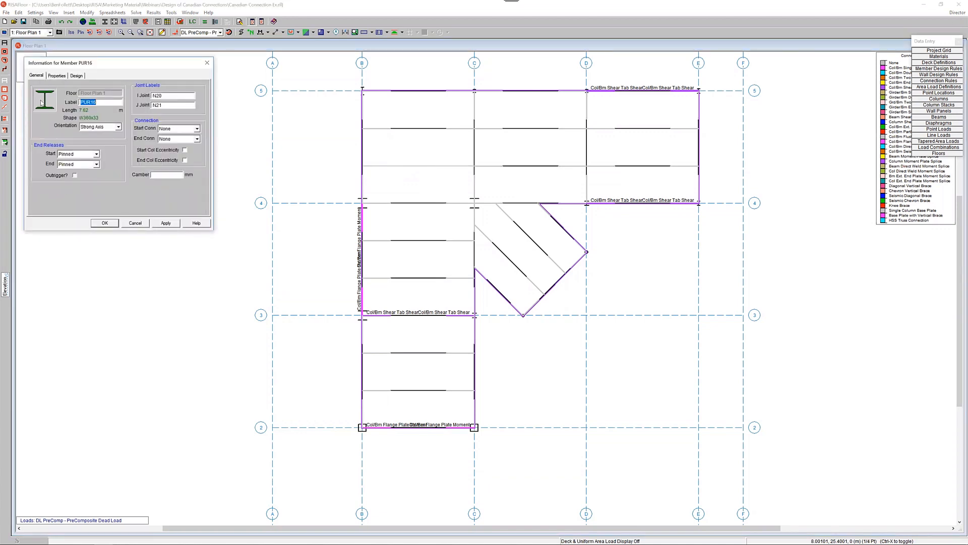
click(194, 129)
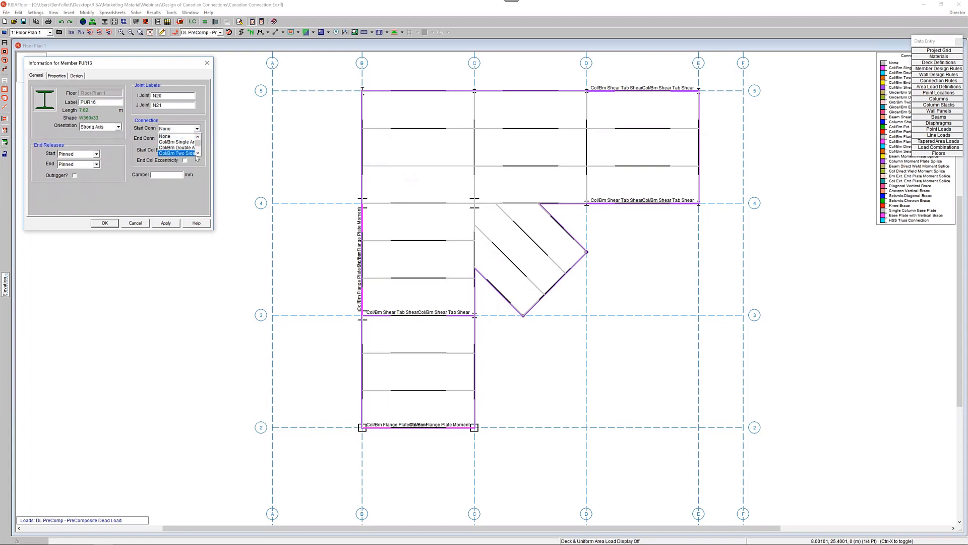
click(203, 127)
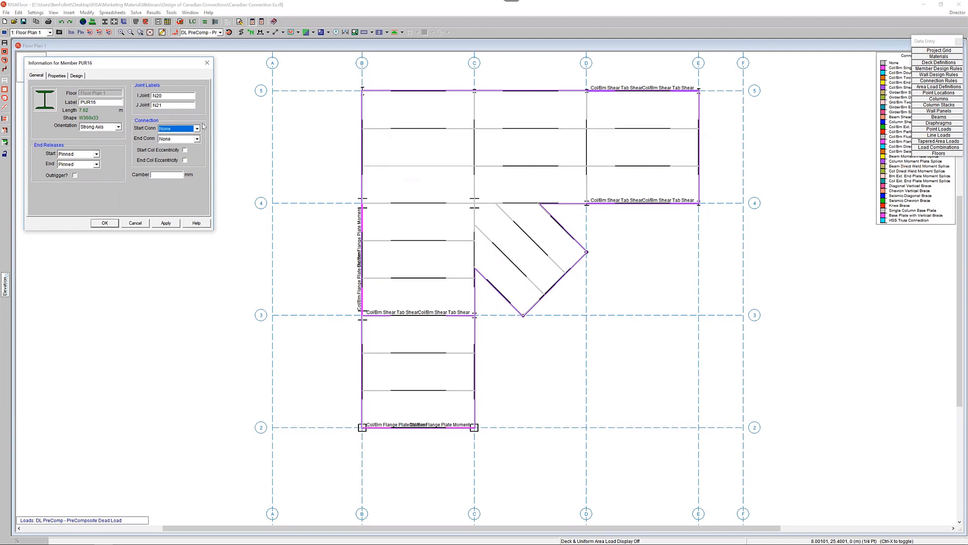
click(206, 64)
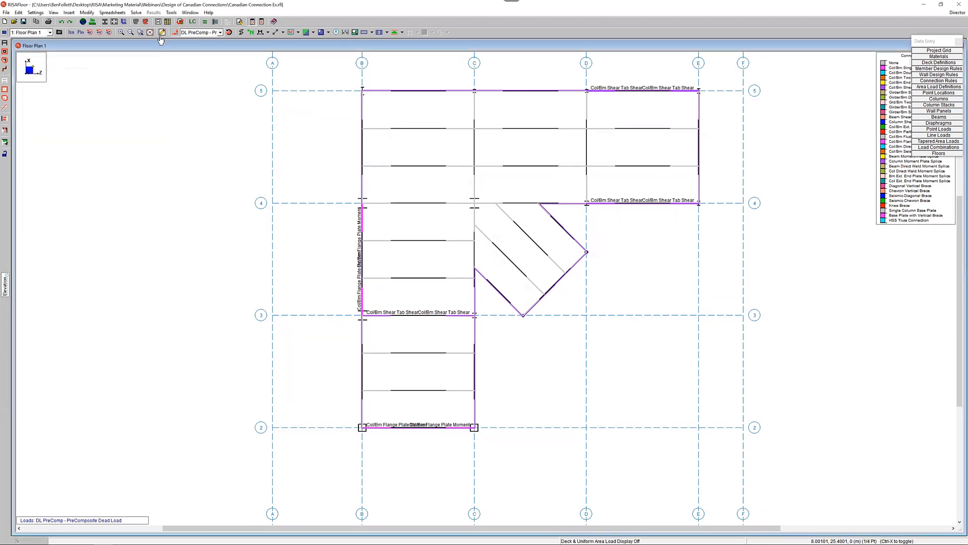
Step: Set up a beam modification assigning Girder/Bm Single Angle Shear to both the start and end connections of individually picked beams
click(162, 32)
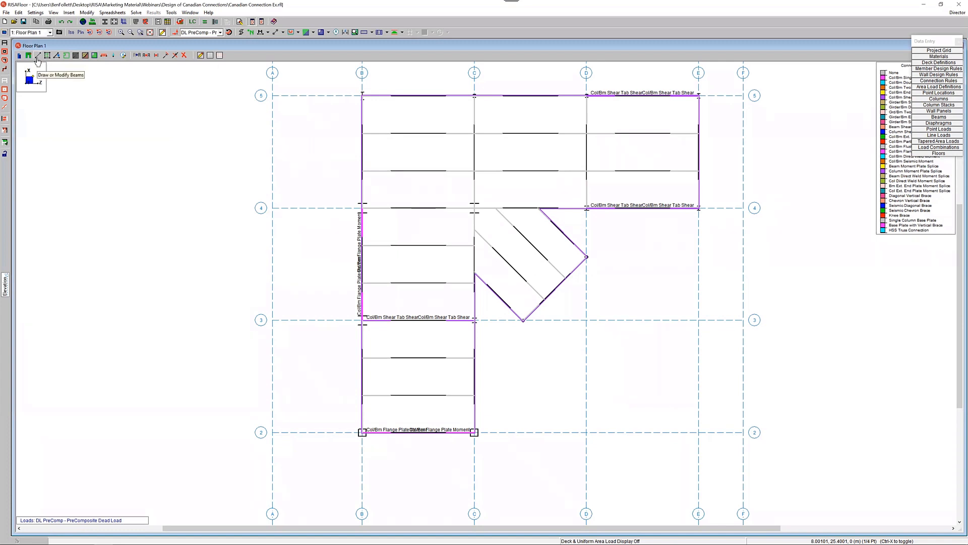
click(37, 58)
drag(140, 59, 173, 98)
click(119, 108)
click(231, 195)
click(234, 214)
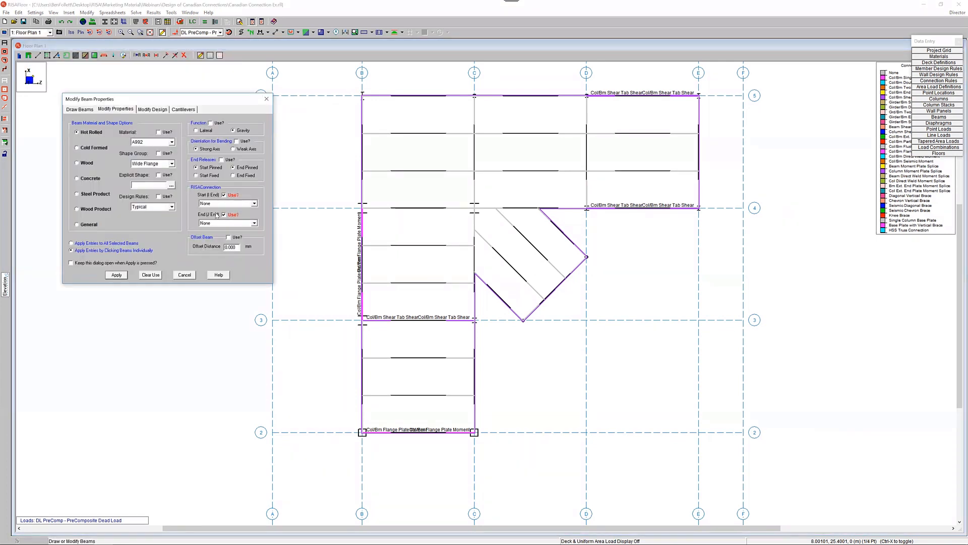
click(237, 204)
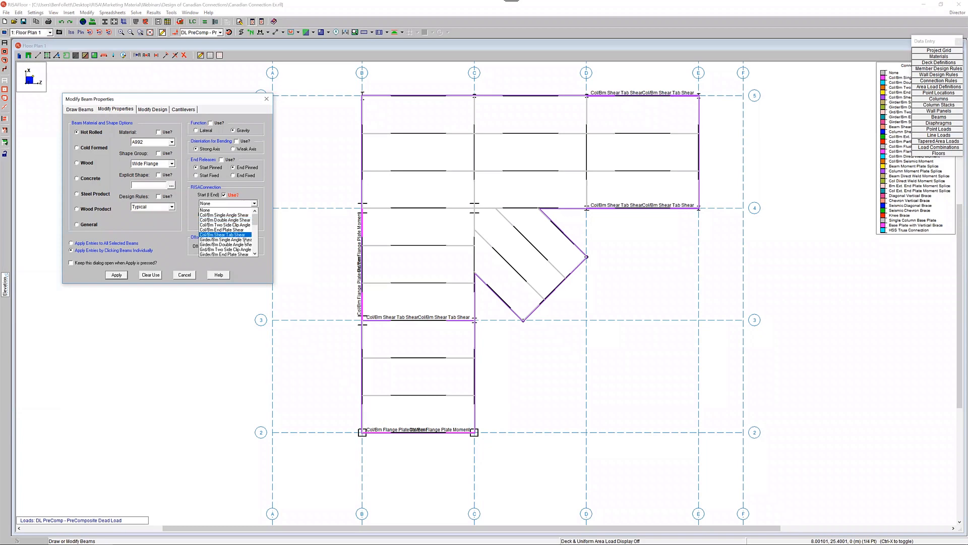
click(245, 240)
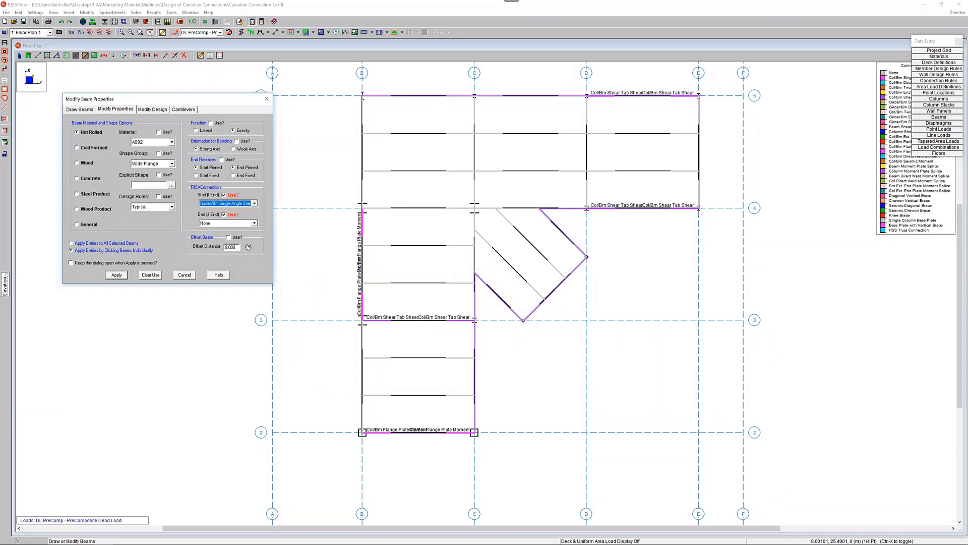
click(253, 224)
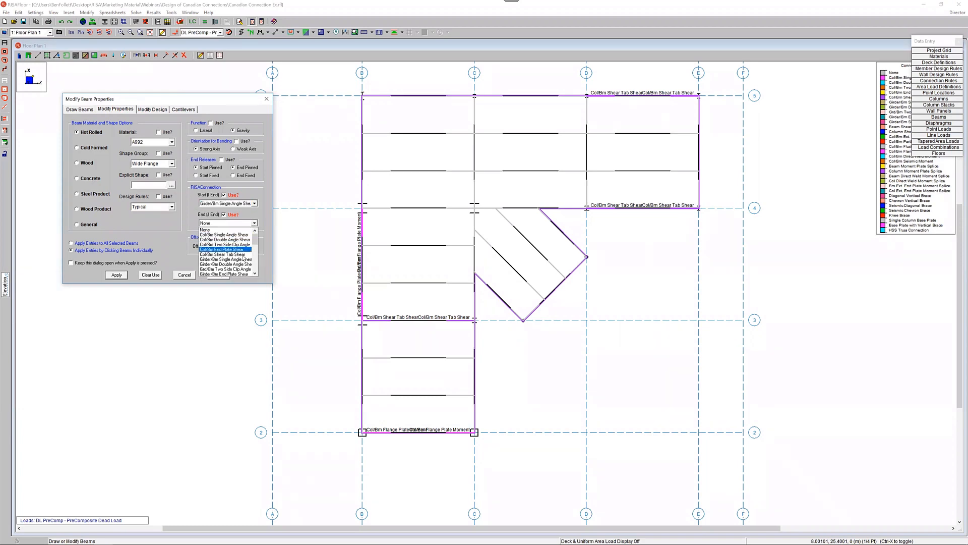
click(241, 260)
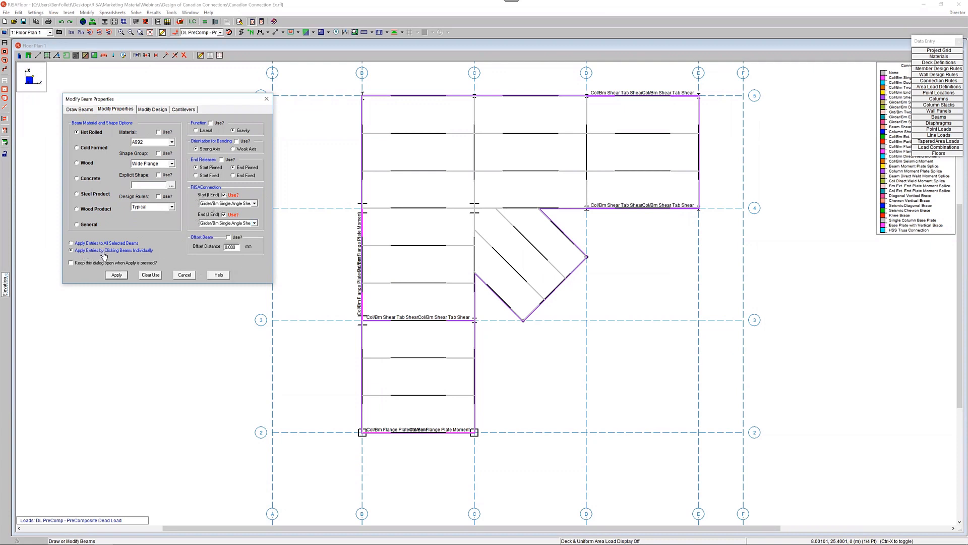
click(117, 275)
Step: Apply the single angle shear connections to the ten horizontal infill beams in the bays between grids 2 and 5, then end the command
click(446, 395)
click(424, 358)
click(427, 283)
click(426, 246)
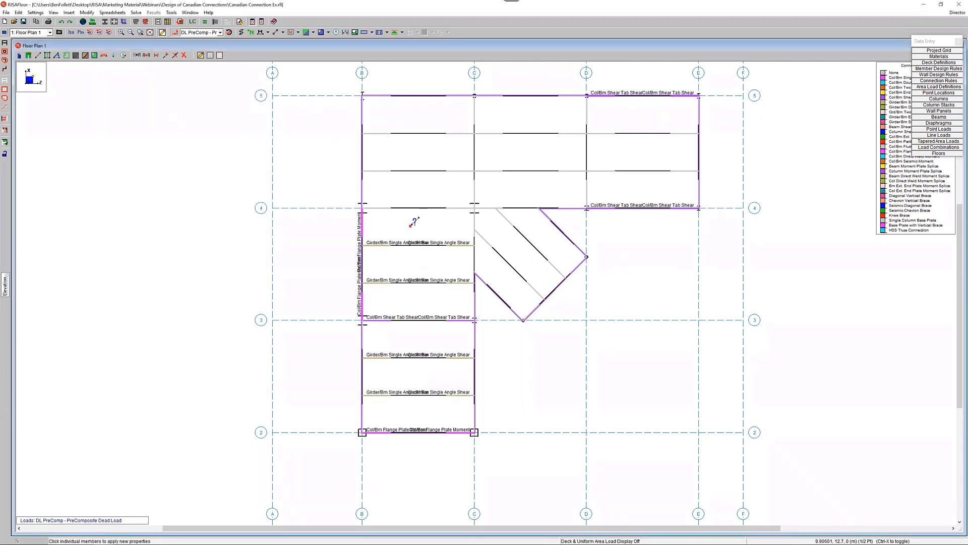
click(424, 134)
click(432, 170)
click(515, 170)
click(531, 132)
click(643, 134)
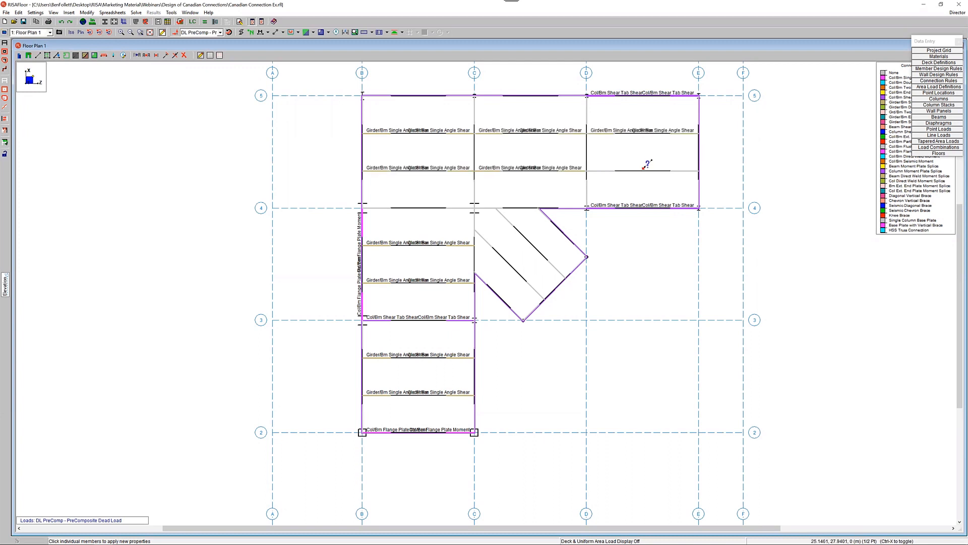
click(647, 170)
key(Escape)
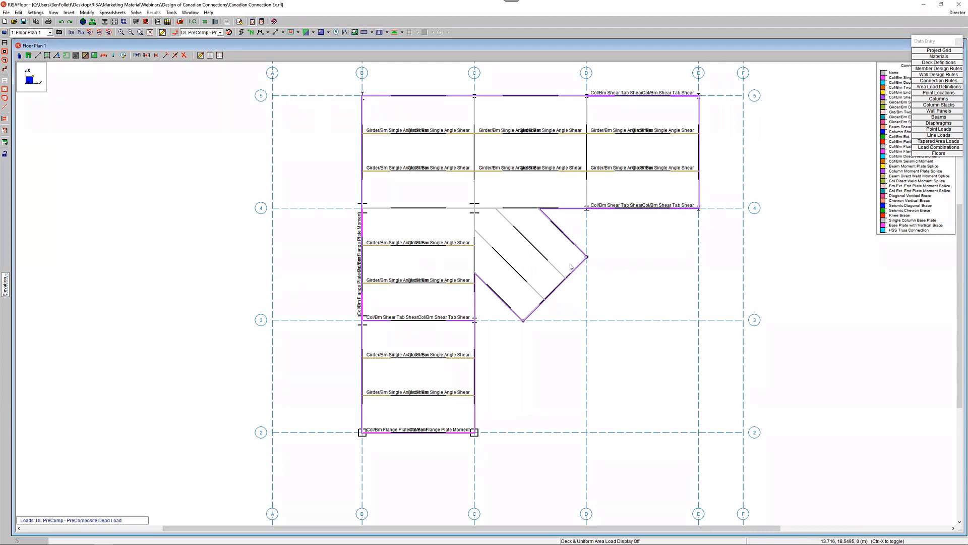
Step: Solve the floor model and close the warning log and the results spreadsheet
click(205, 21)
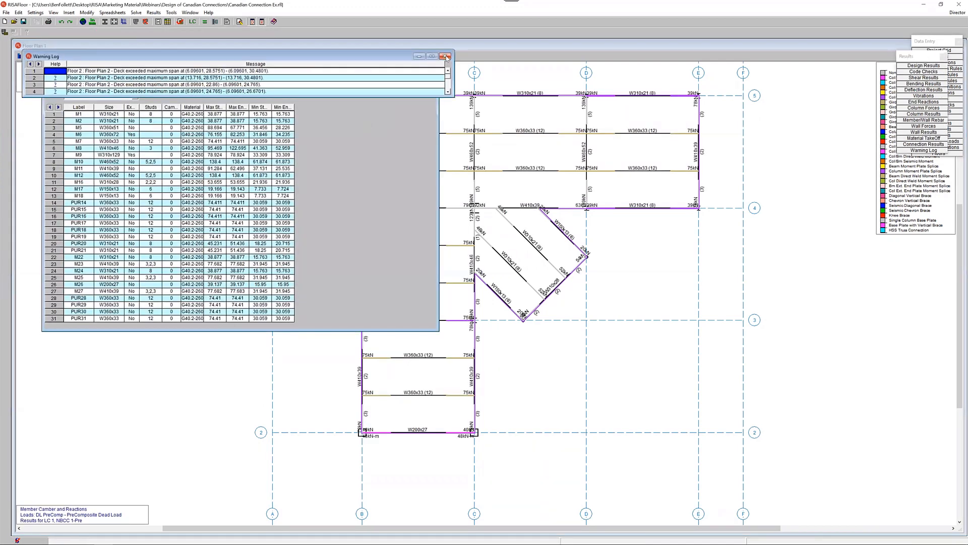
click(445, 57)
click(434, 56)
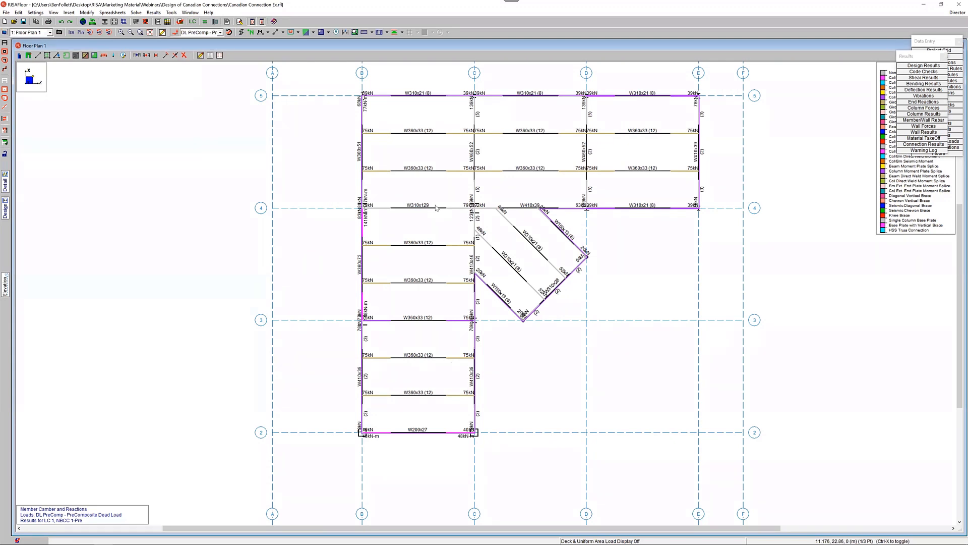
Step: Send the model to RISA-3D and calculate, review and accept the NBC 2015 wind loads
click(957, 14)
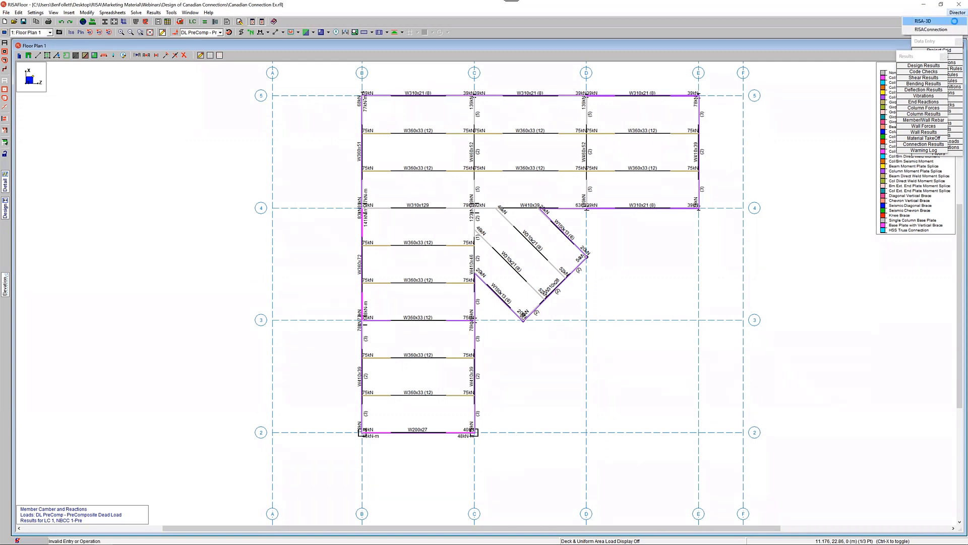
click(954, 21)
drag(579, 37, 588, 92)
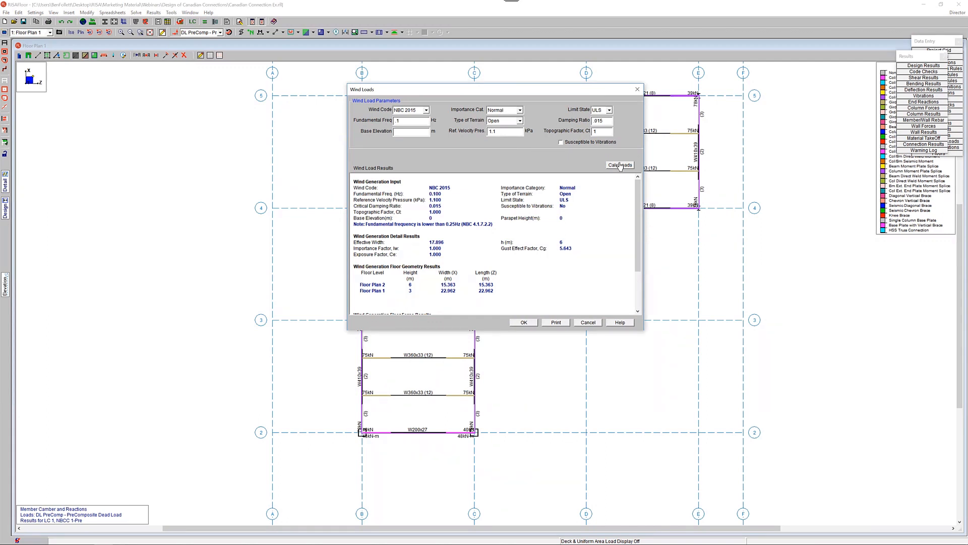
click(621, 166)
scroll(635, 249, down, 3)
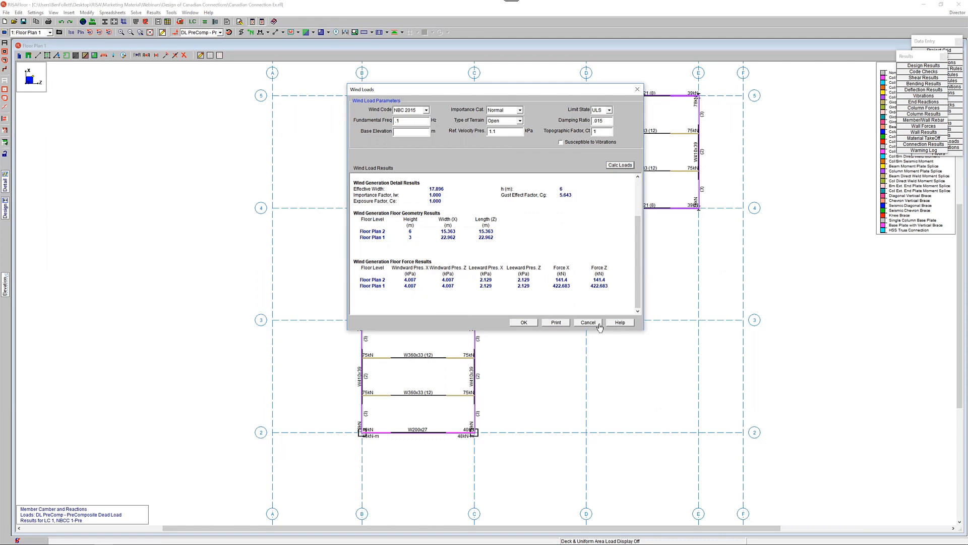
click(524, 322)
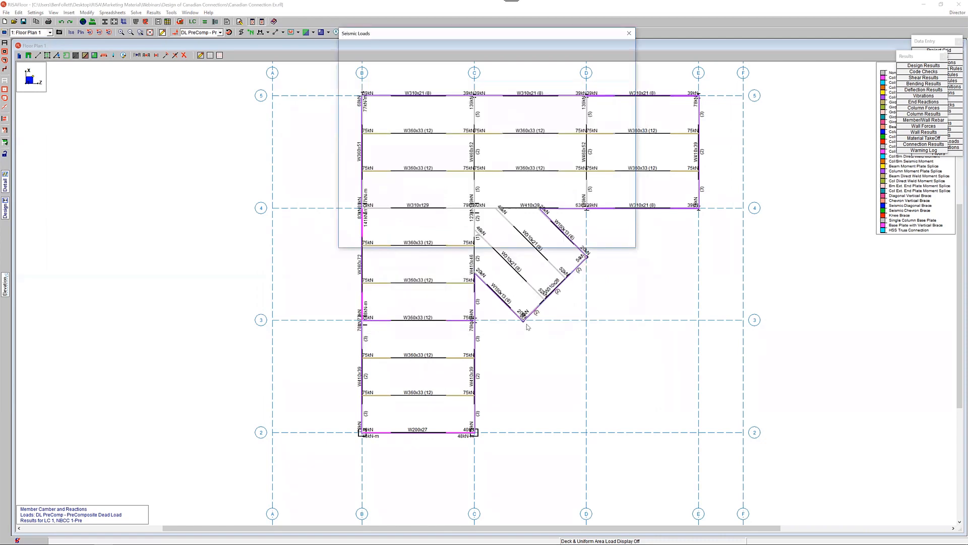
Step: Review the NBC 2015 seismic force and diaphragm results and accept the seismic loads
drag(475, 35, 474, 95)
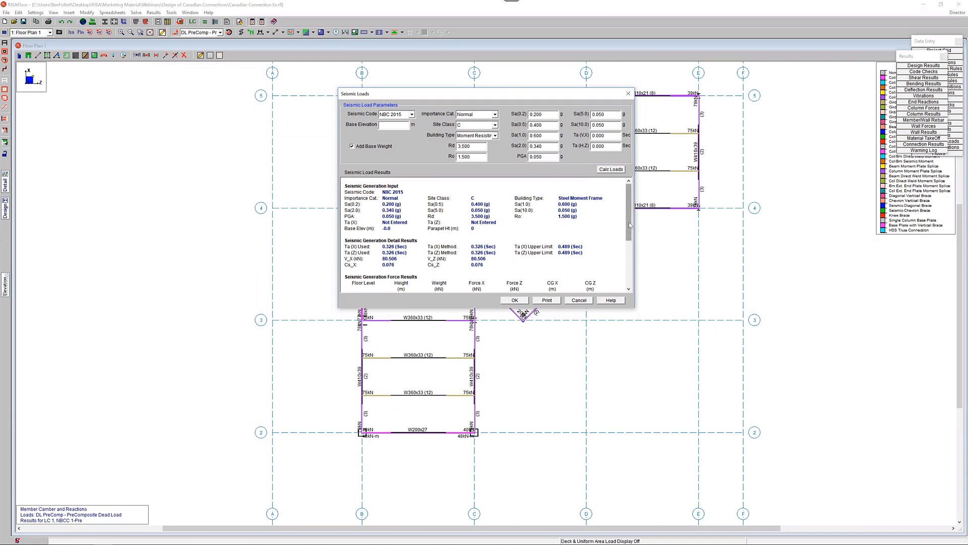
drag(630, 204, 630, 253)
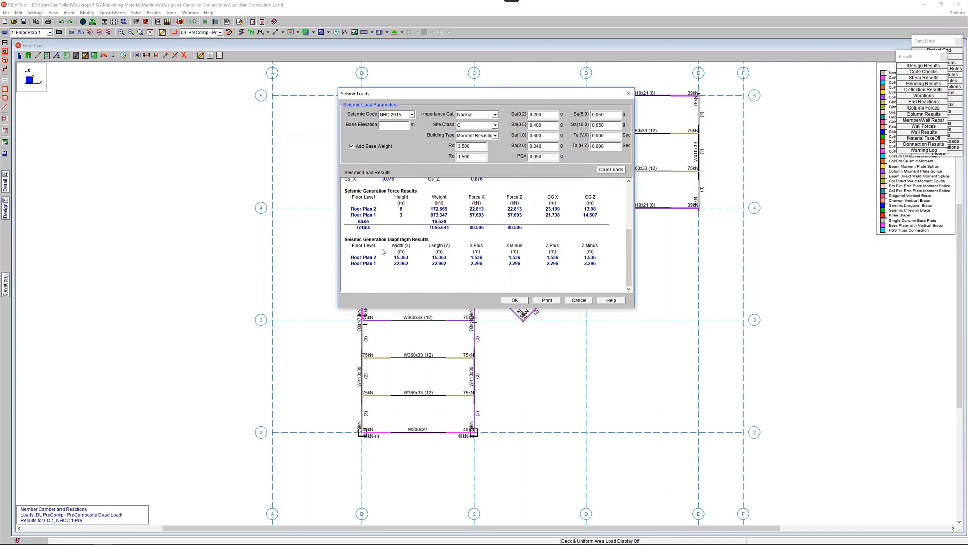
click(513, 301)
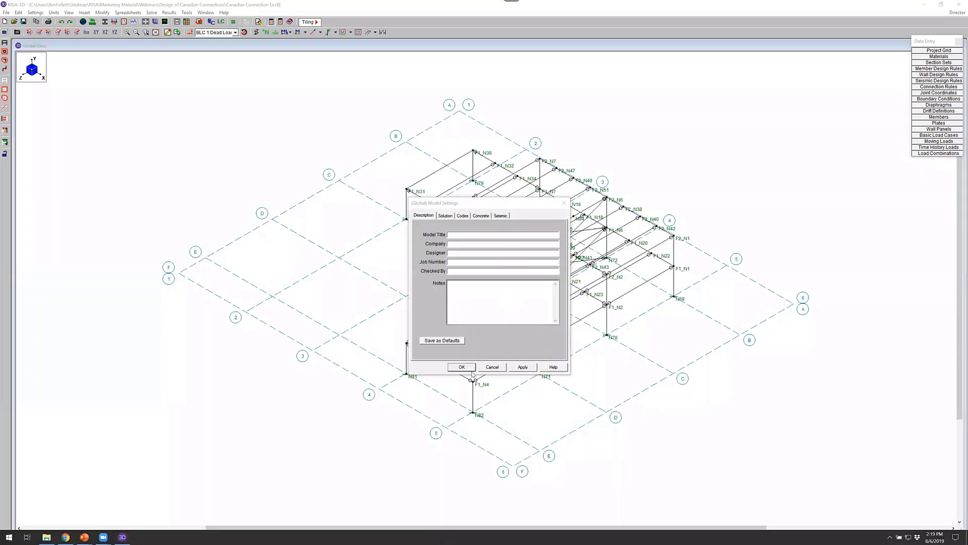
Step: Accept the global model settings in RISA-3D and open the connection rules for the transferred model
click(462, 368)
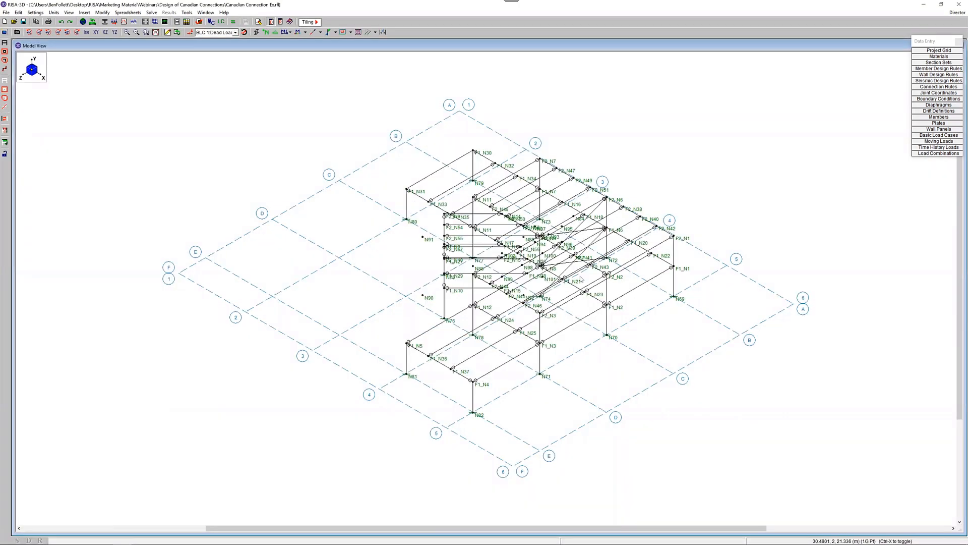
shift+middle_drag(468, 310, 635, 243)
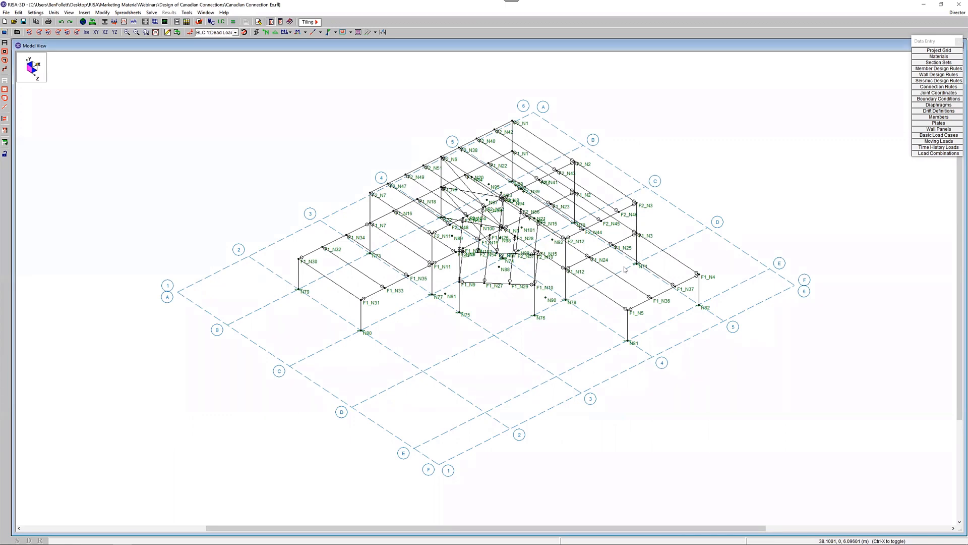
click(930, 87)
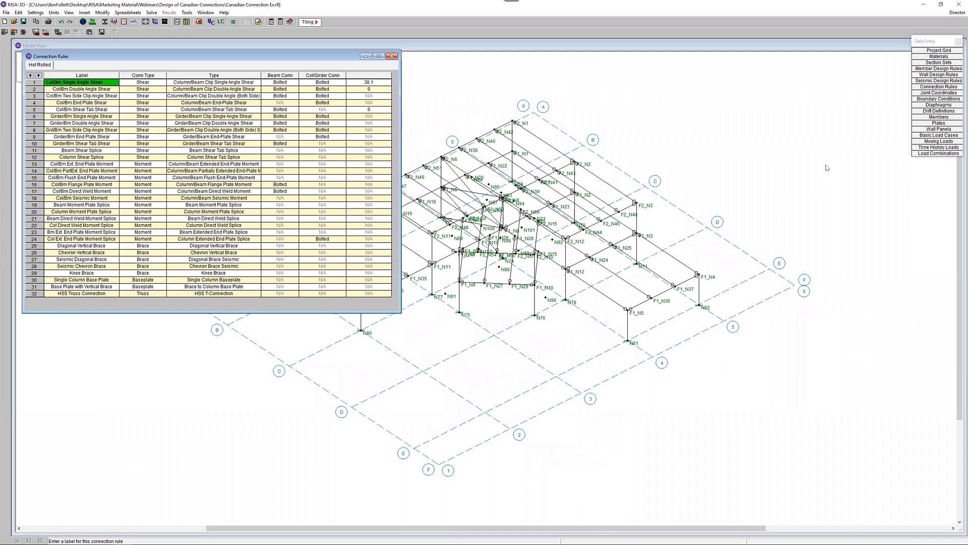
Step: Close the connection rules and display the transferred dead loads on the model by load category
click(392, 56)
click(188, 32)
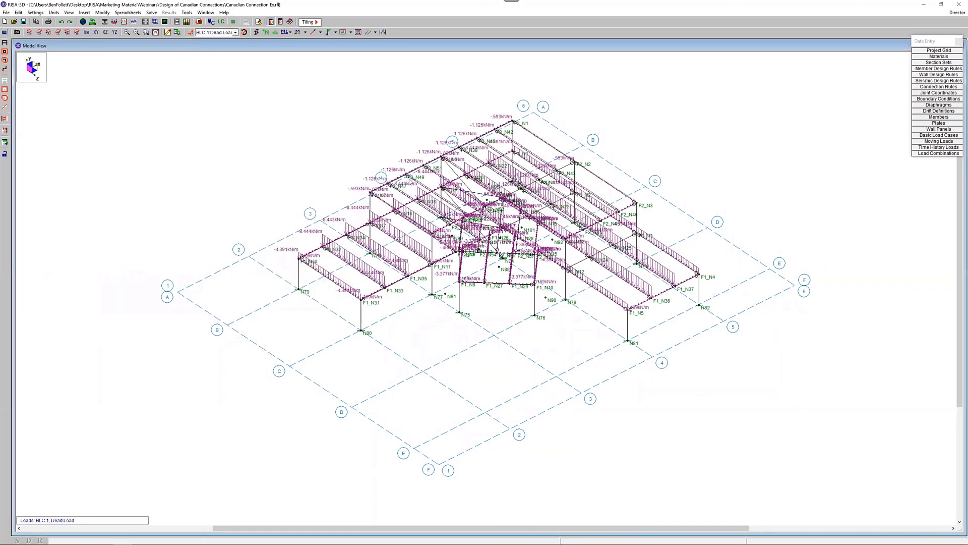
scroll(410, 178, up, 2)
scroll(352, 176, up, 1)
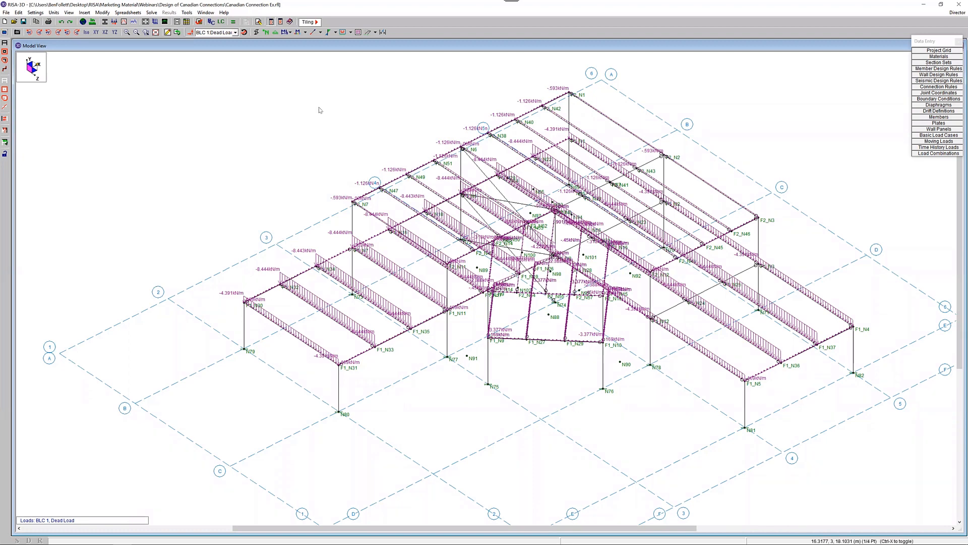
click(244, 32)
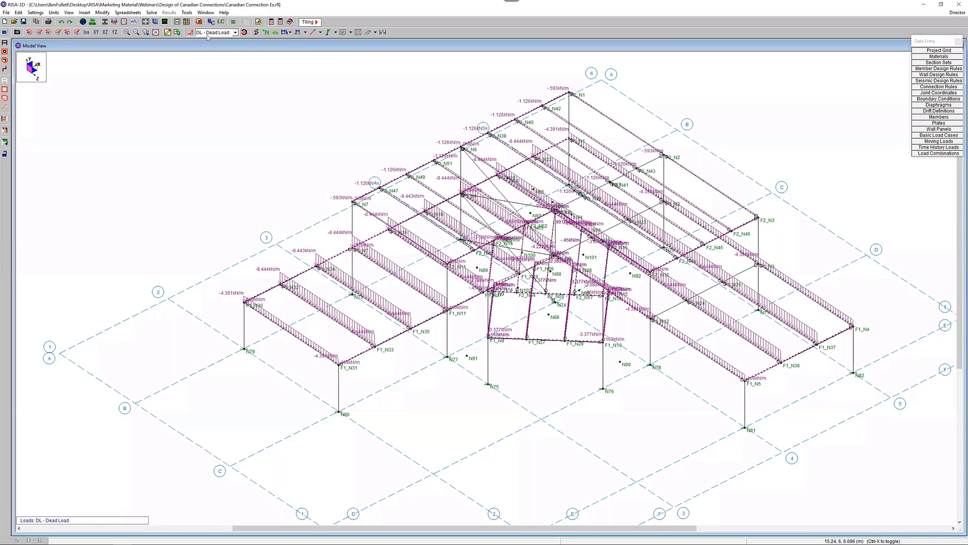
Step: Display the live load category on the model, followed by the wind load in X (WLX)
click(226, 32)
click(225, 46)
click(228, 33)
scroll(239, 85, down, 2)
scroll(239, 85, down, 3)
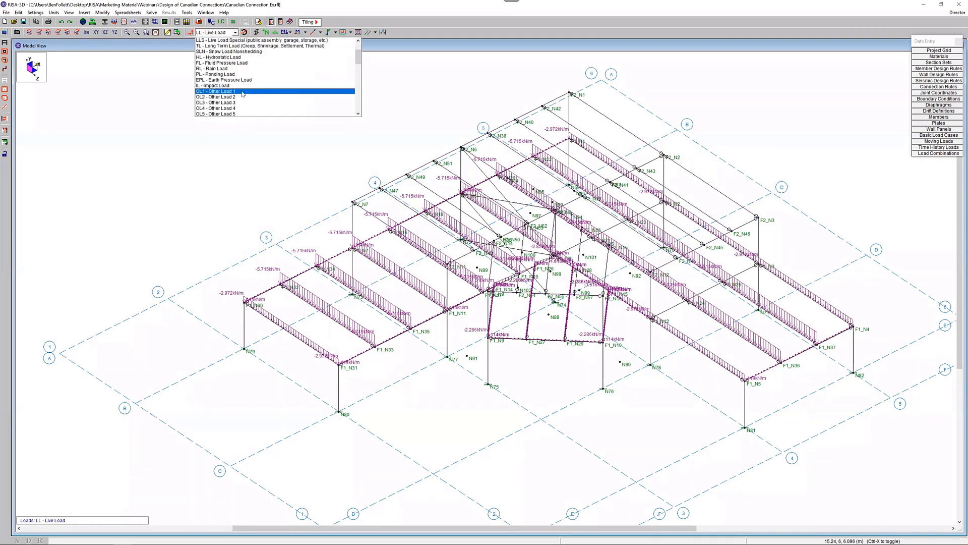
click(240, 83)
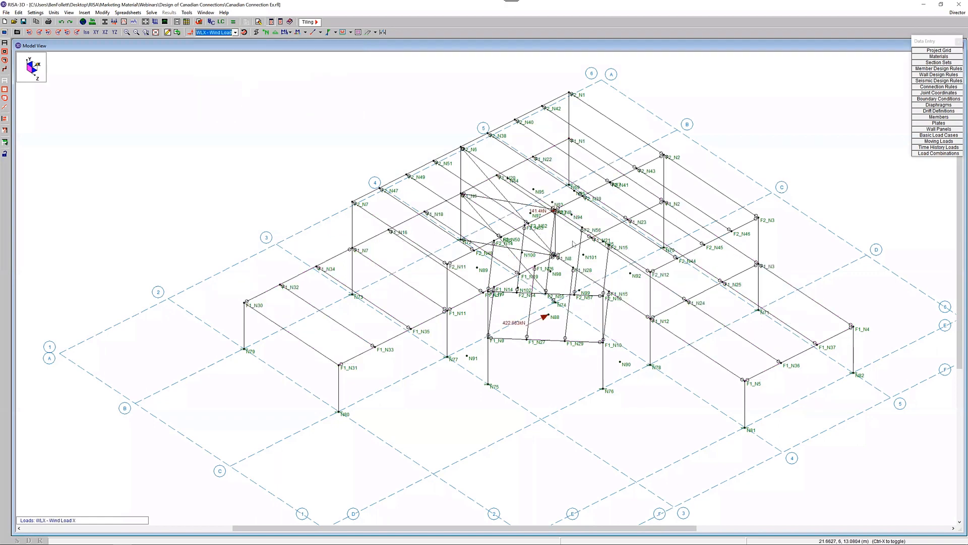
scroll(567, 239, up, 1)
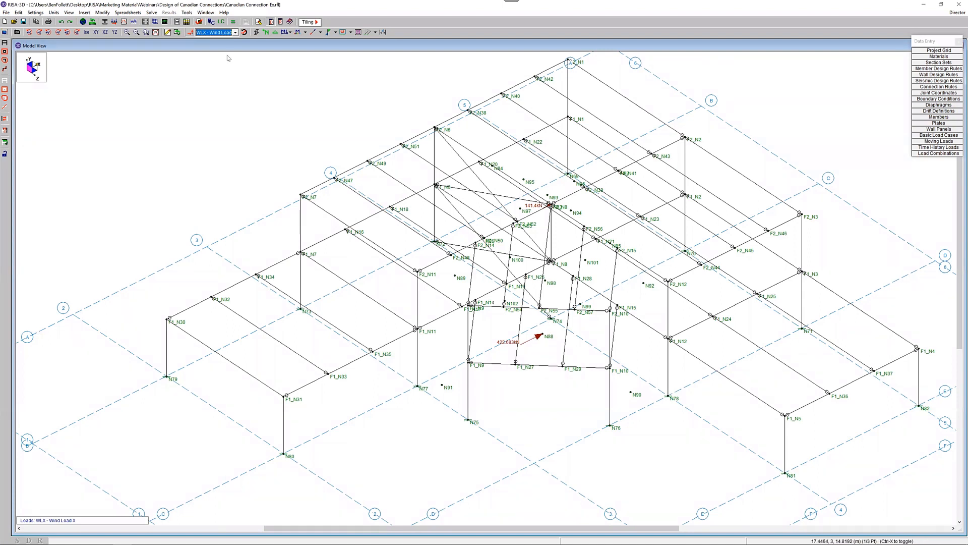
Step: Display the ELX+Y eccentric earthquake category, then switch the display to ELX - Earthquake Load X
click(230, 32)
scroll(247, 80, down, 3)
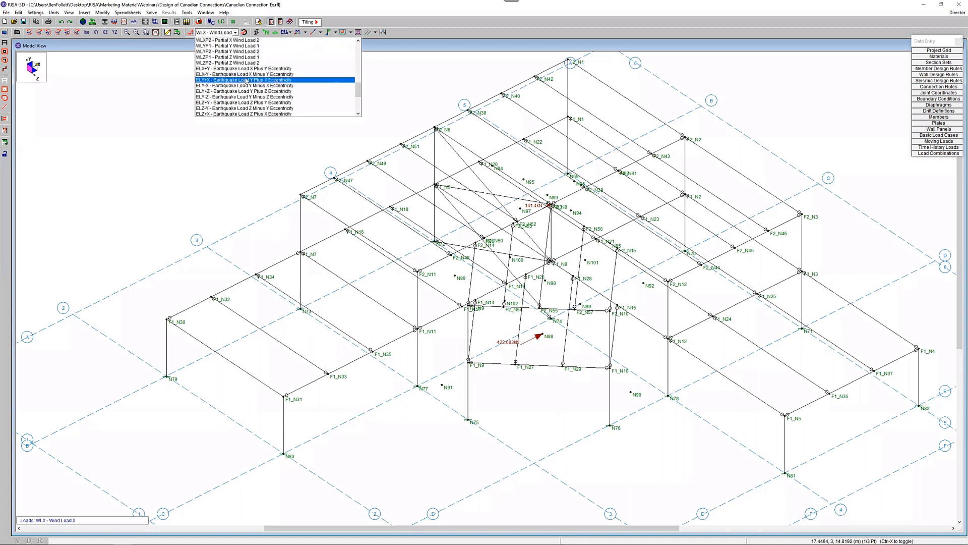
click(249, 70)
click(236, 33)
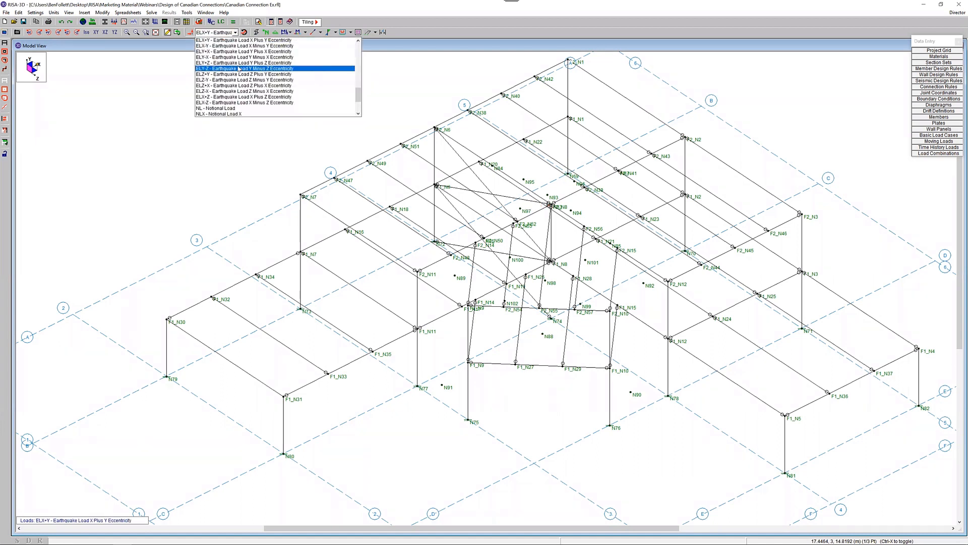
scroll(240, 81, up, 2)
scroll(240, 81, up, 3)
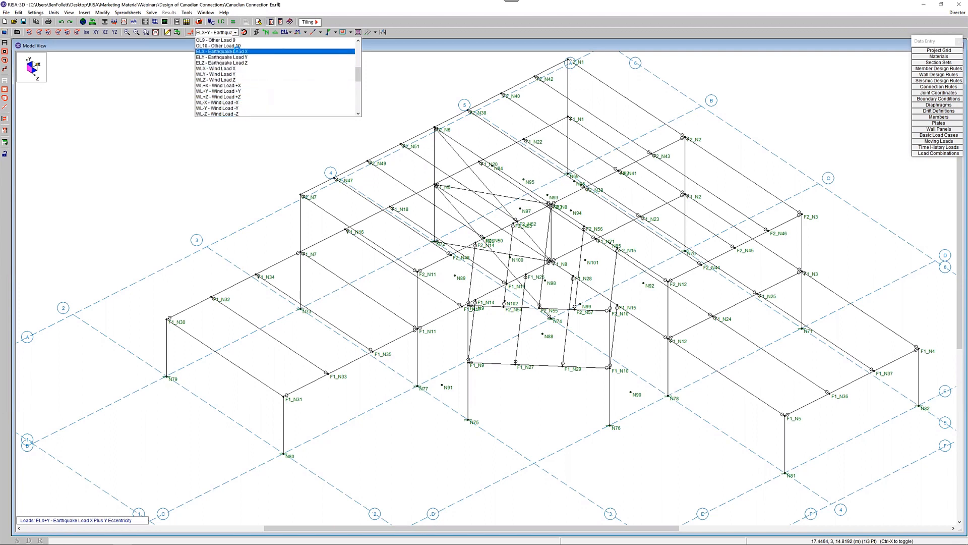
click(239, 52)
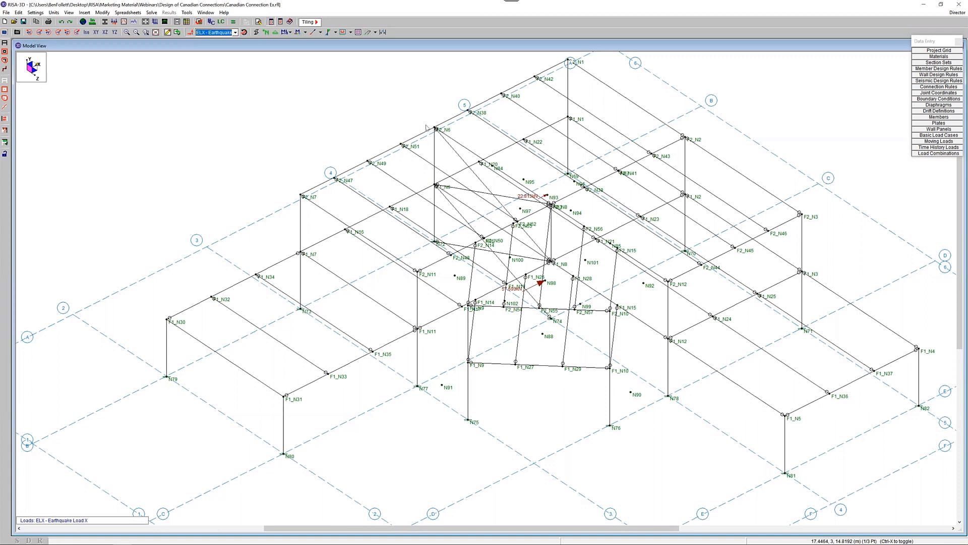
Step: Show the connection design rules on the members and turn off the load display
click(317, 32)
click(337, 76)
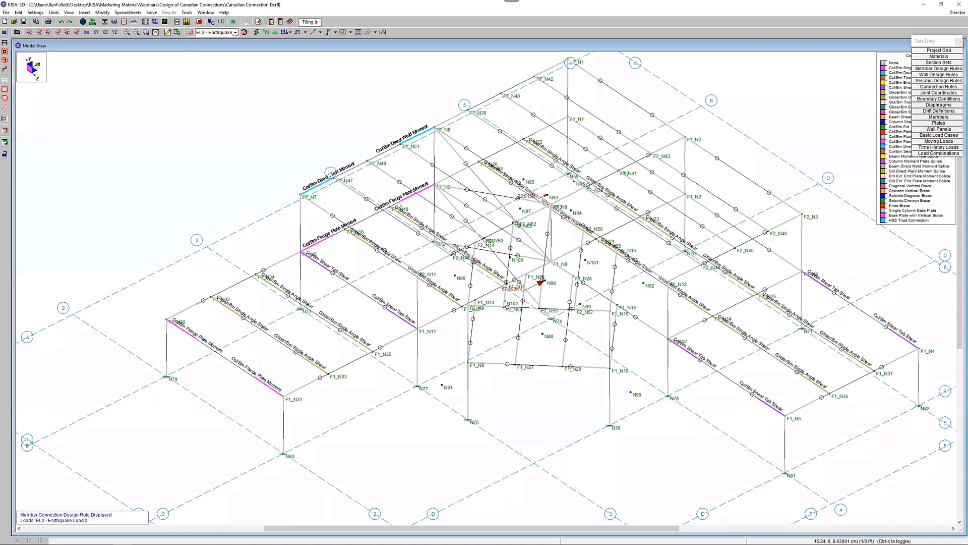
click(190, 32)
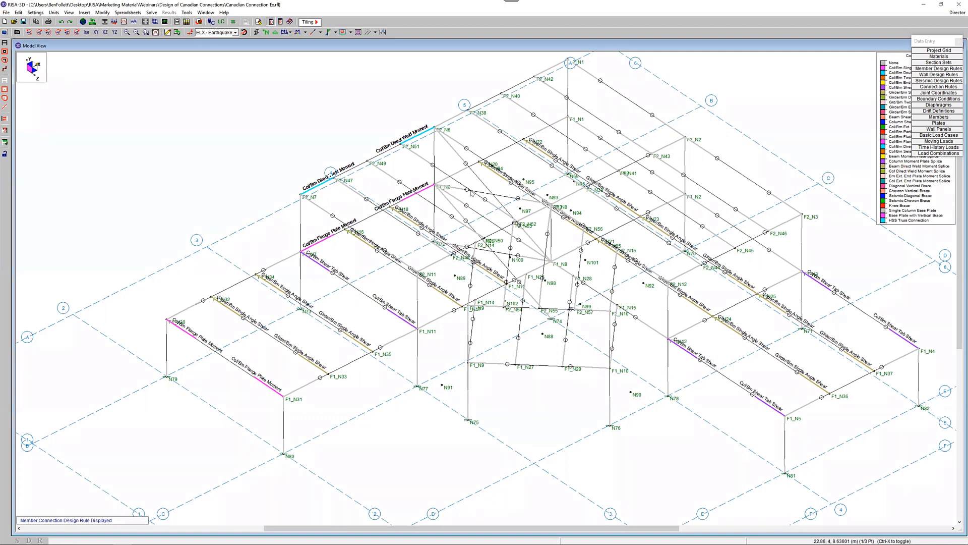
scroll(472, 191, down, 1)
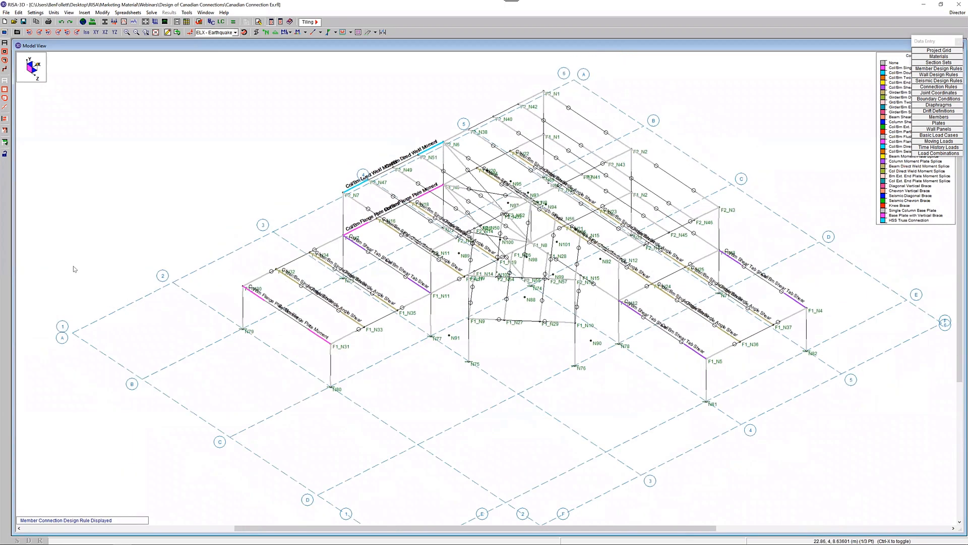
scroll(472, 193, down, 1)
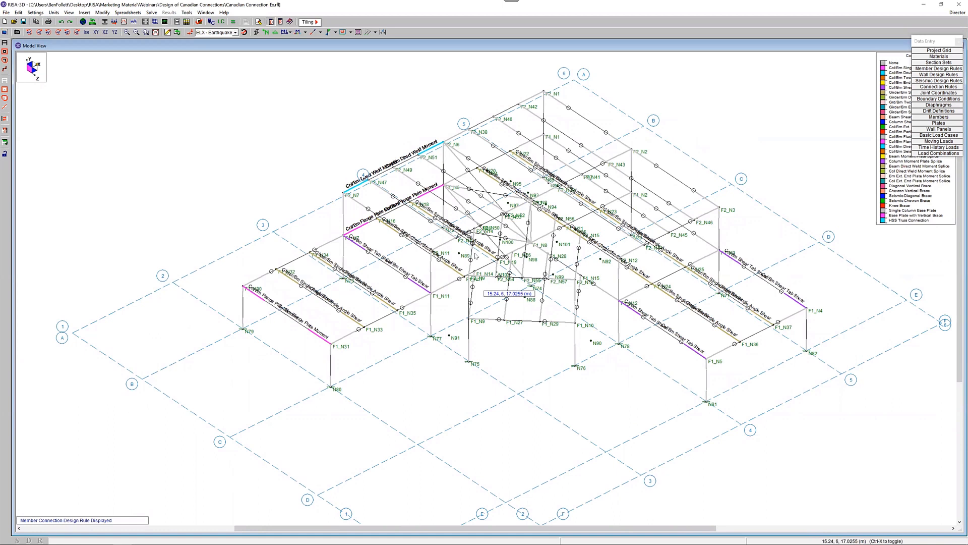
Step: Isolate the braced frame along grid line 4 by box-selecting it in plan and locking the unselected members, viewed isometrically
click(5, 89)
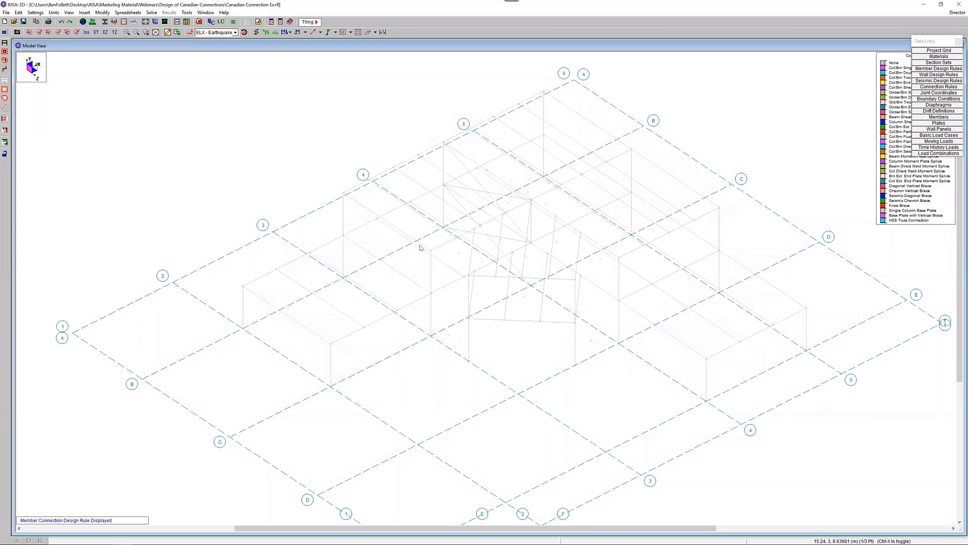
click(106, 32)
click(106, 33)
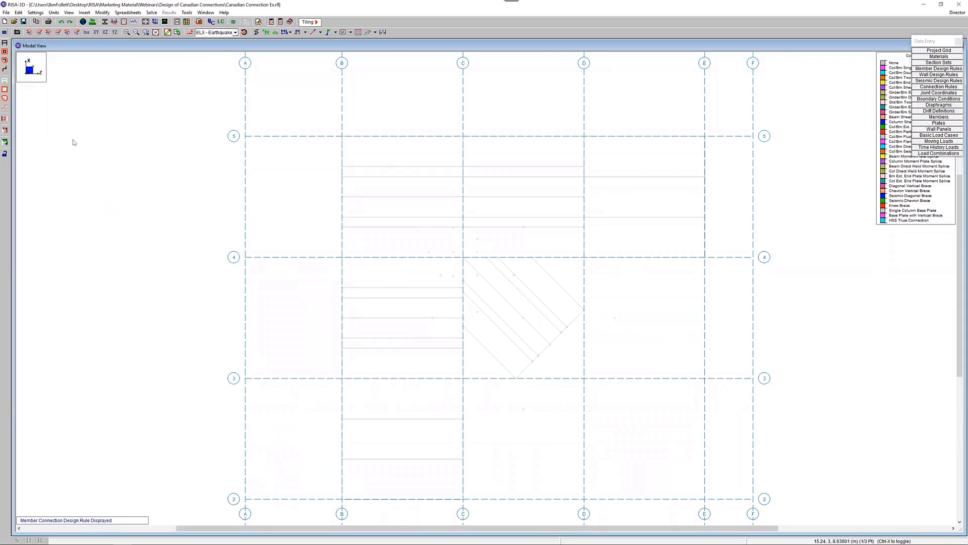
click(4, 52)
mouse_move(371, 260)
mouse_down()
mouse_move(569, 279)
mouse_move(713, 264)
mouse_up()
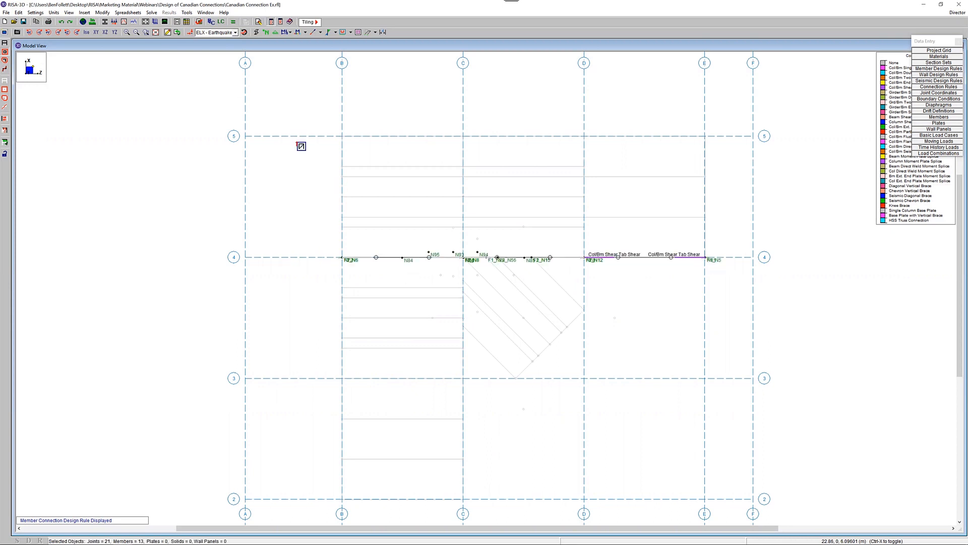
click(5, 154)
click(87, 32)
shift+middle_drag(578, 310, 713, 274)
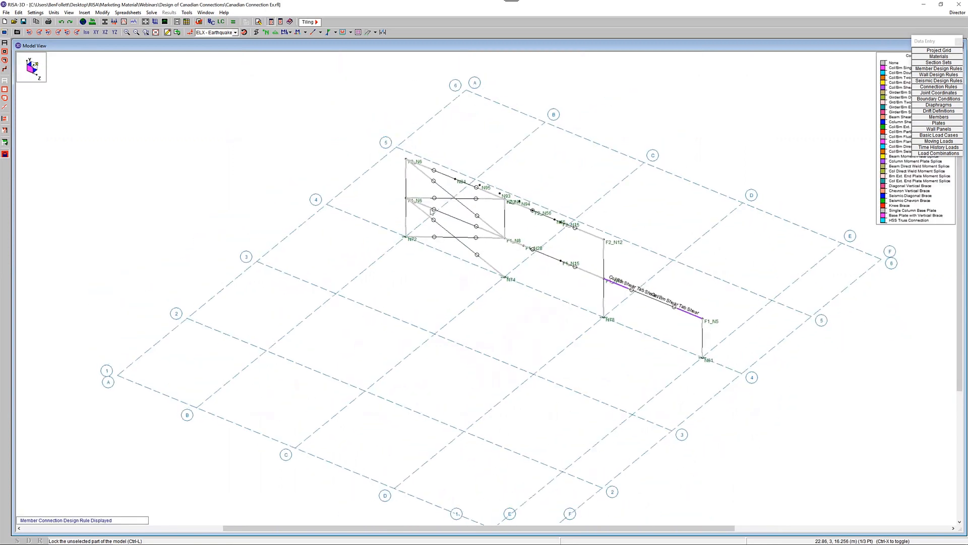
scroll(427, 206, up, 2)
scroll(427, 207, up, 1)
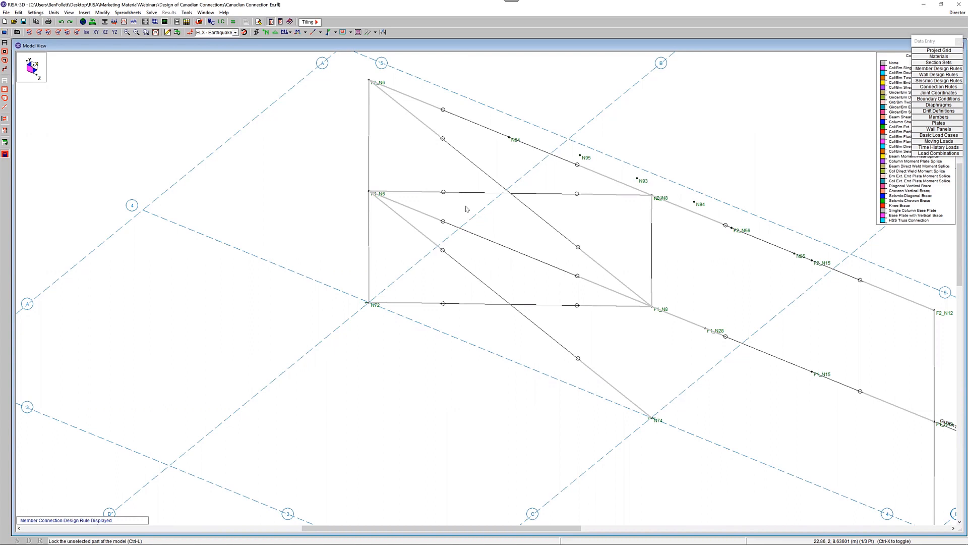
Step: Assign the Diagonal Vertical Brace rule to the start ends of the first-floor beam and the two upper diagonals in the braced bay
click(168, 32)
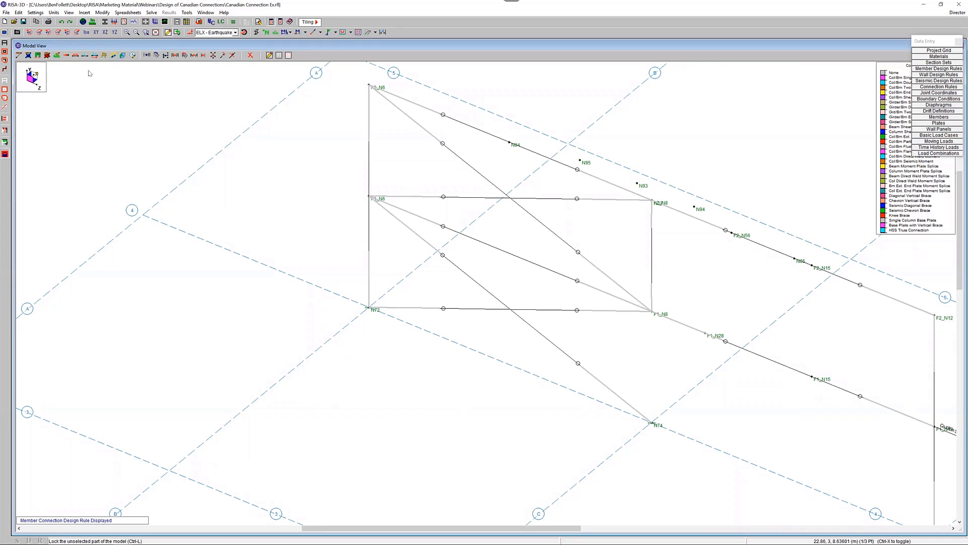
click(19, 56)
drag(122, 60, 165, 114)
key(Escape)
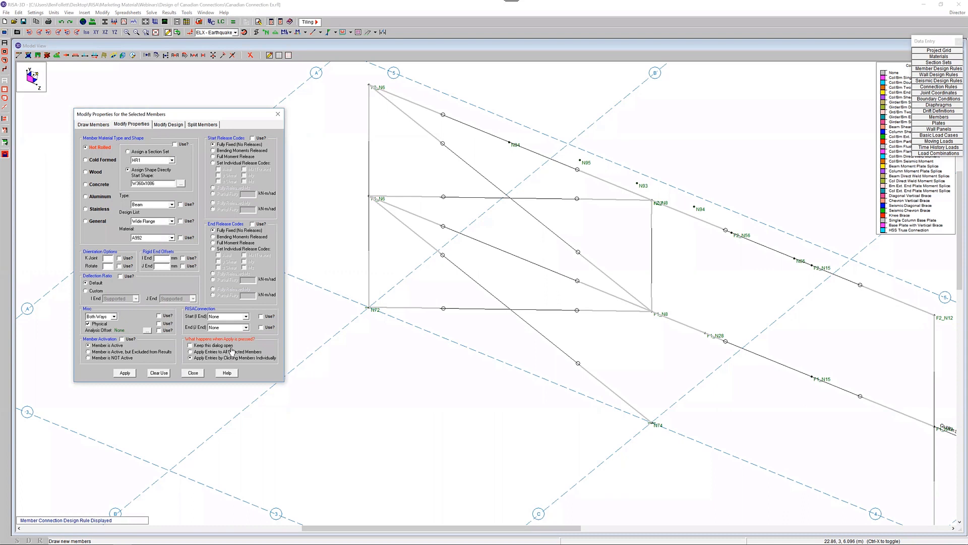
click(261, 316)
click(246, 316)
drag(246, 342, 248, 375)
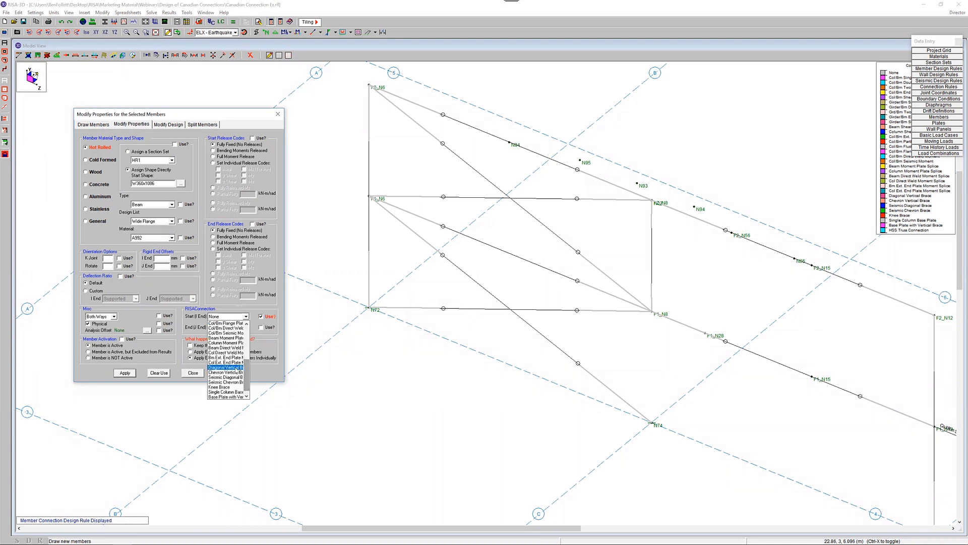
click(226, 367)
click(125, 373)
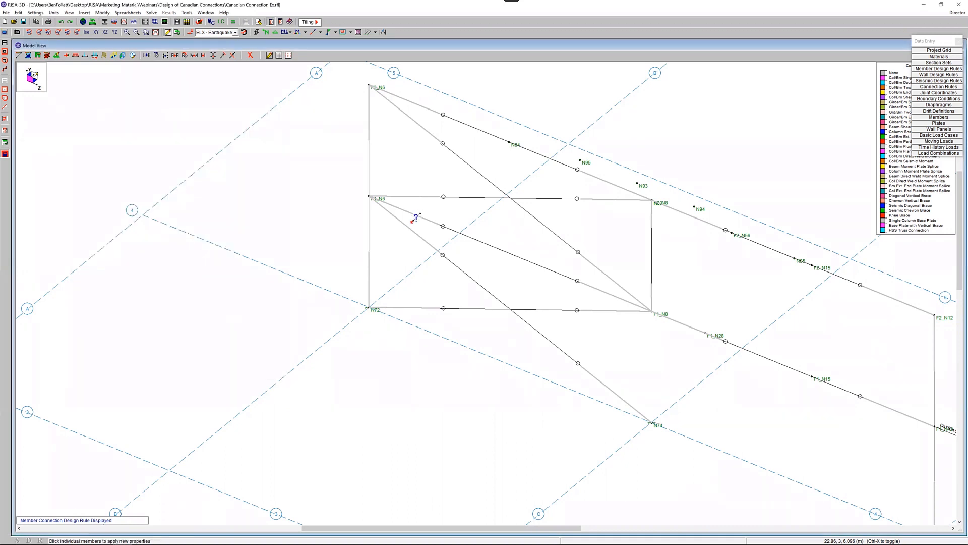
click(412, 230)
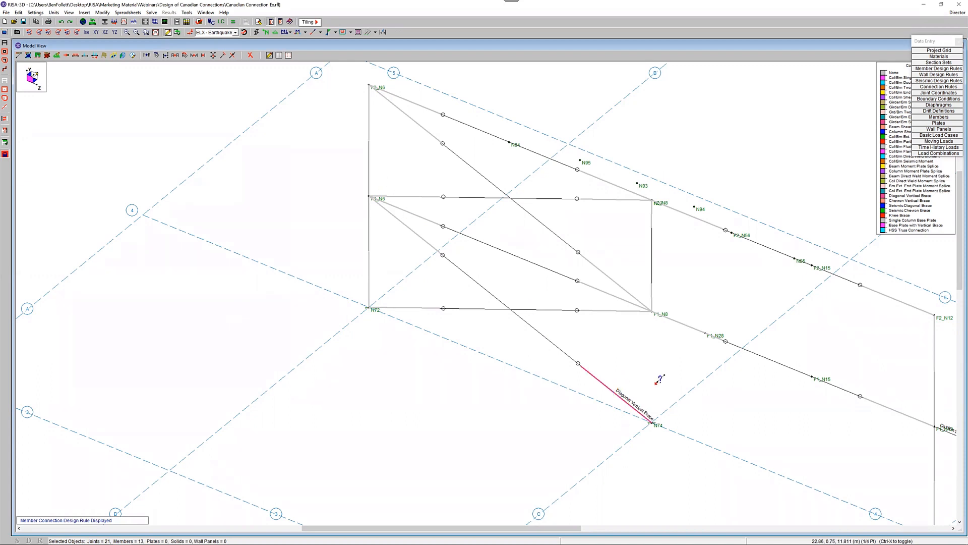
click(522, 257)
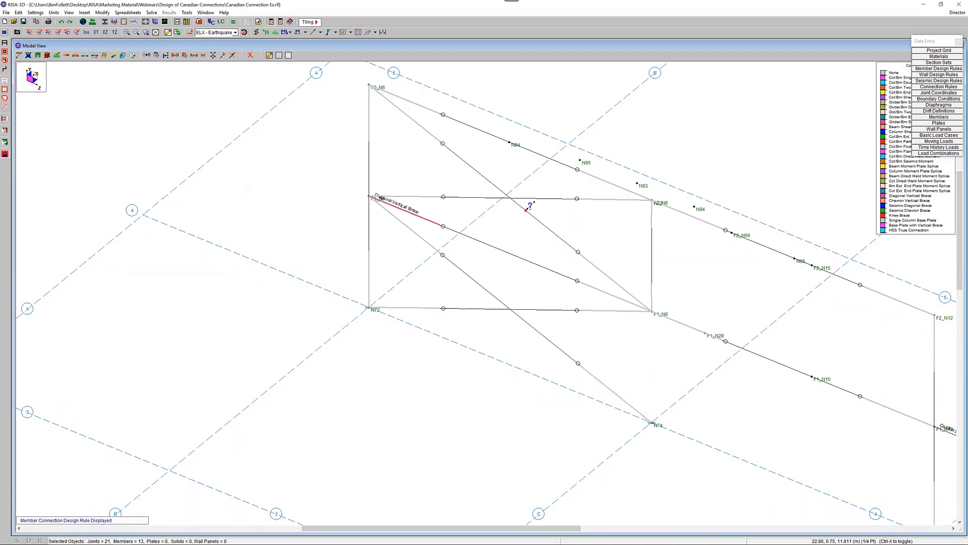
click(459, 196)
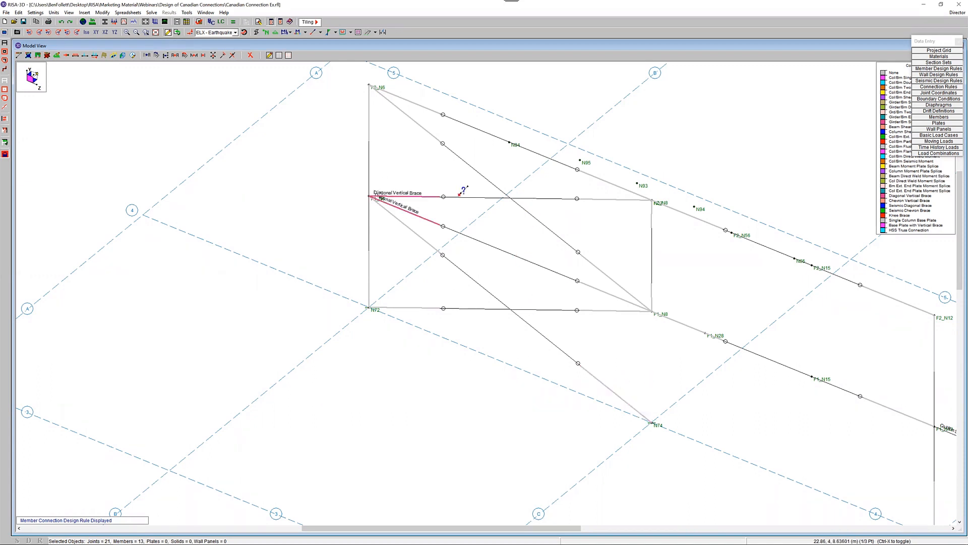
click(607, 271)
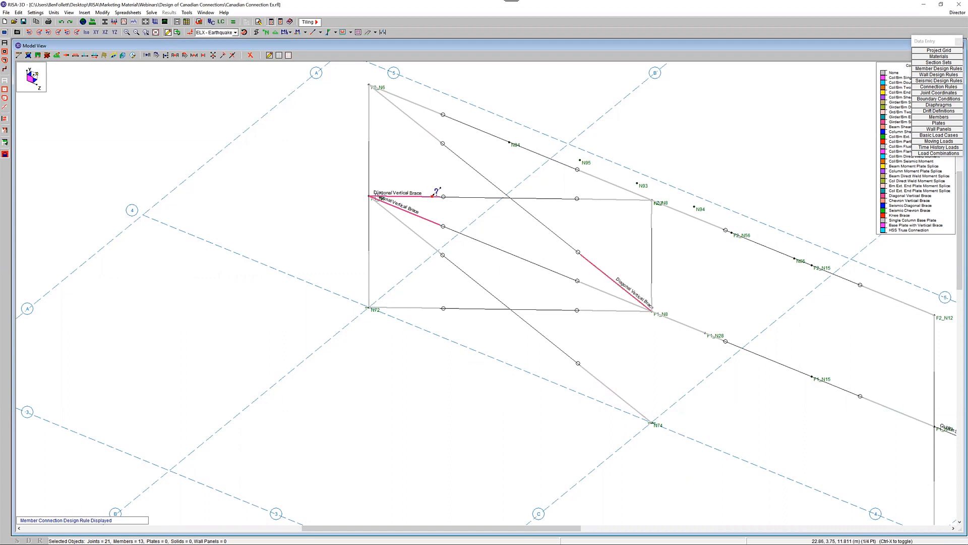
Step: Assign the Diagonal Vertical Brace rule to the end (J end) only of the first-floor beam and the two lower diagonals in the braced bay
right_click(318, 222)
click(324, 225)
click(261, 327)
click(246, 327)
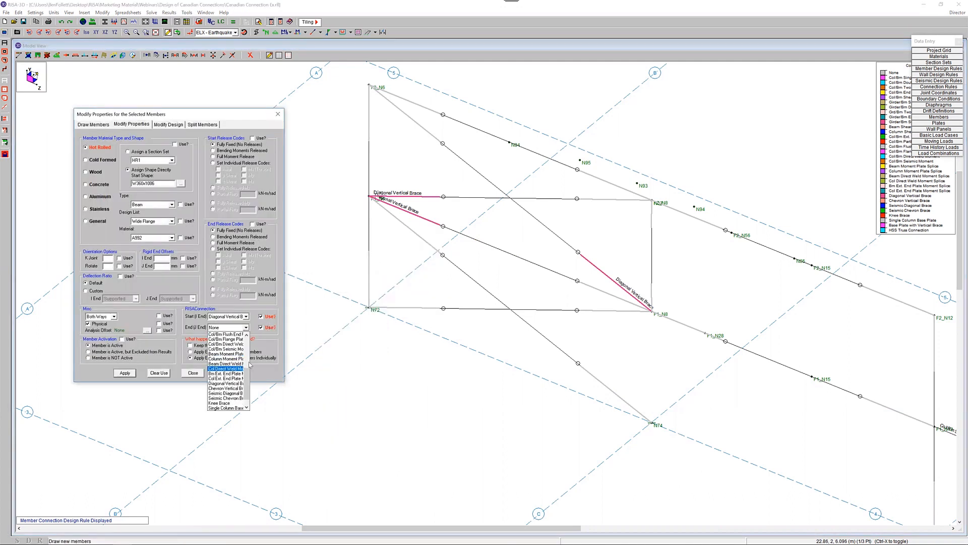
click(226, 383)
click(261, 316)
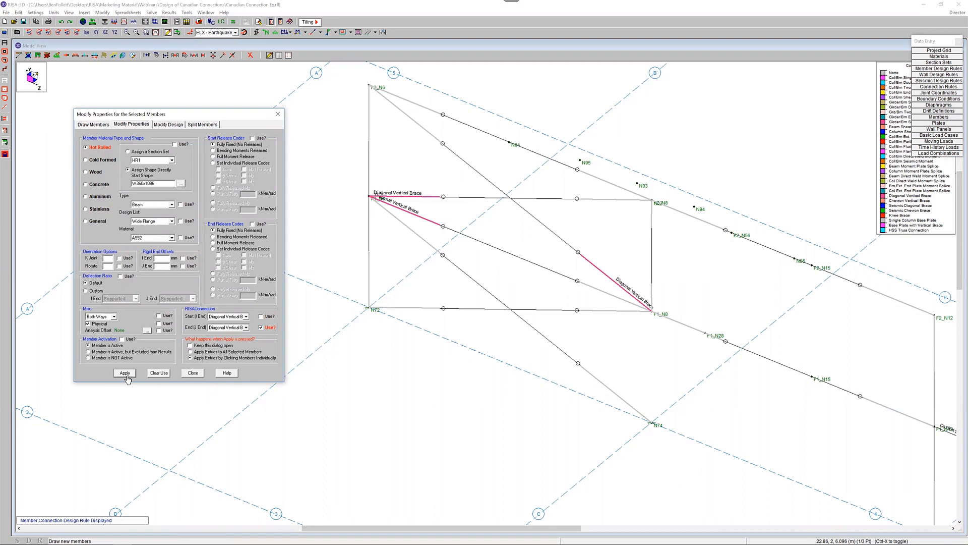
click(126, 373)
click(435, 248)
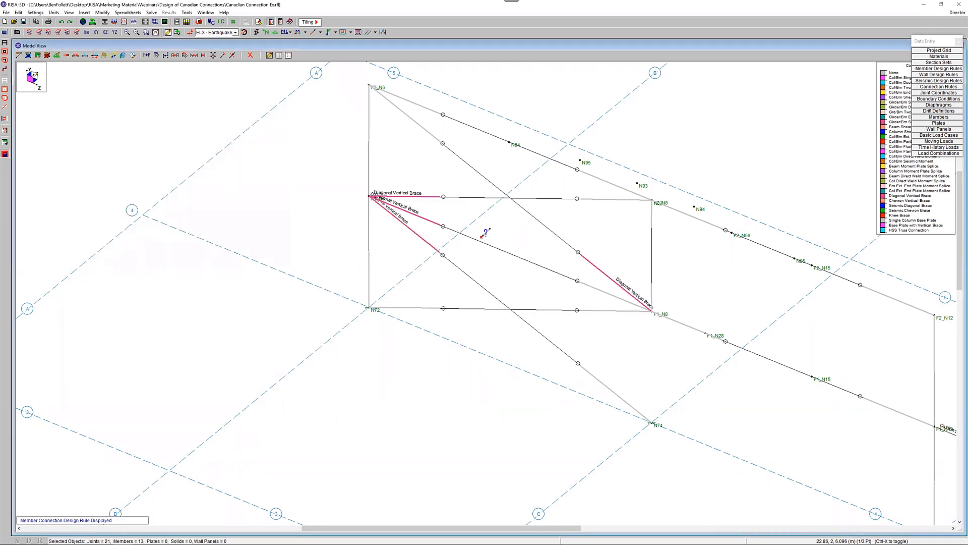
click(586, 284)
click(598, 310)
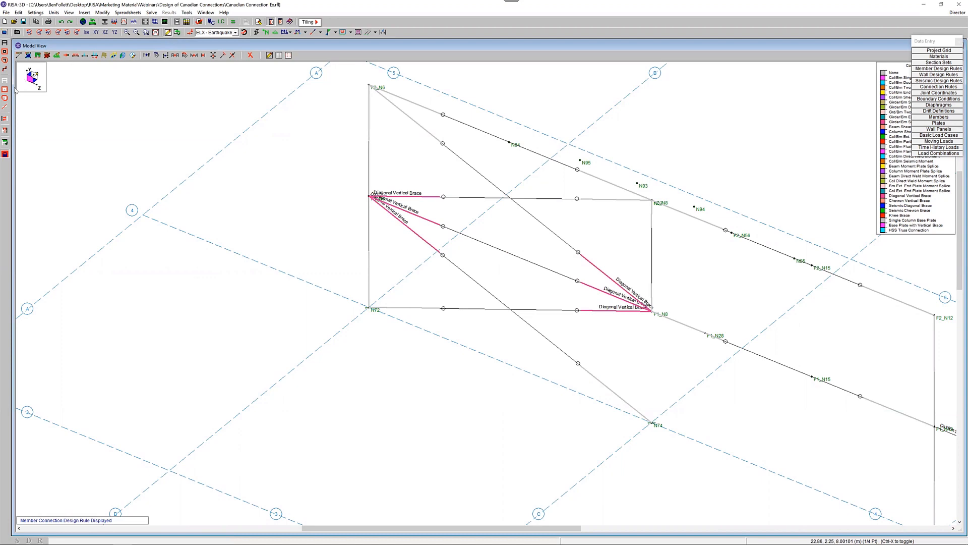
Step: Unlock the unselected members and select the entire model to show it in full
click(5, 154)
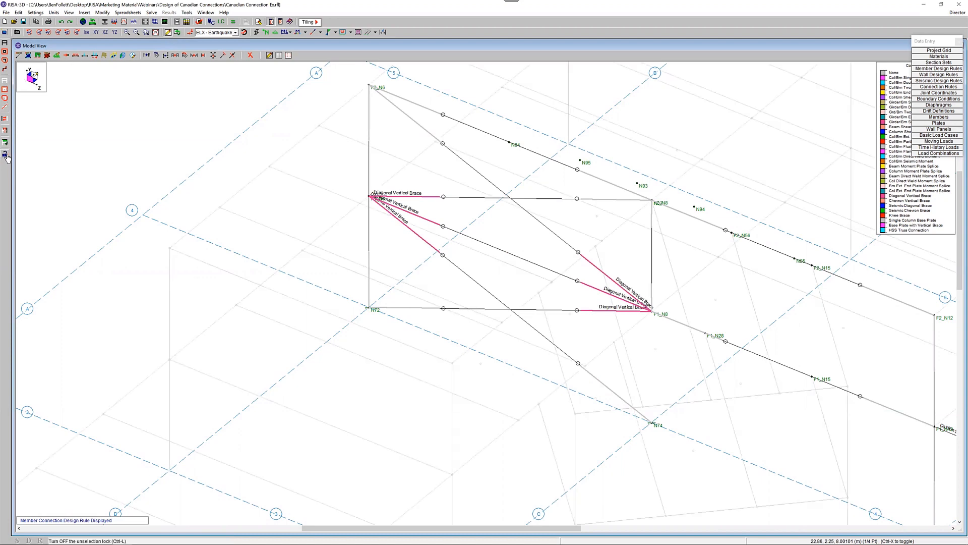
click(4, 43)
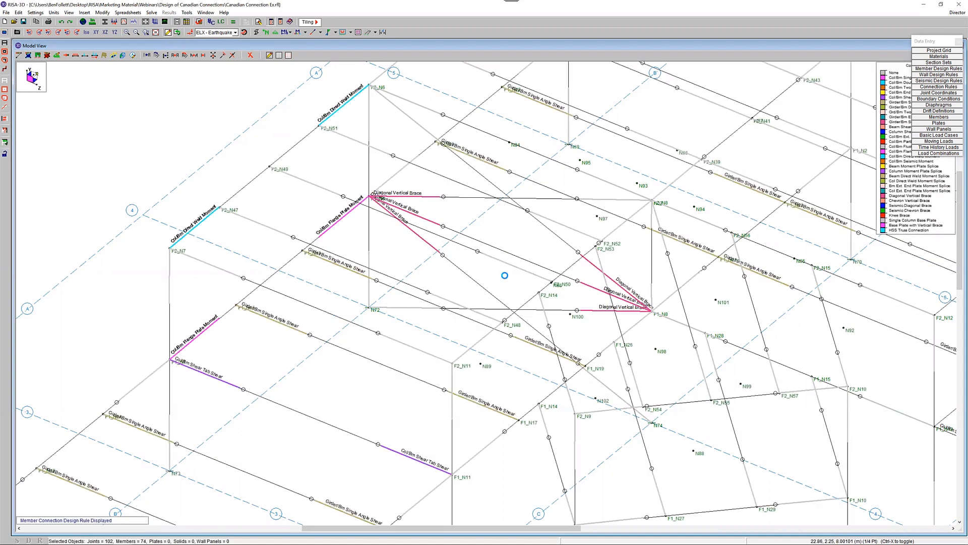
scroll(504, 276, down, 6)
ctrl+middle_drag(549, 314, 511, 306)
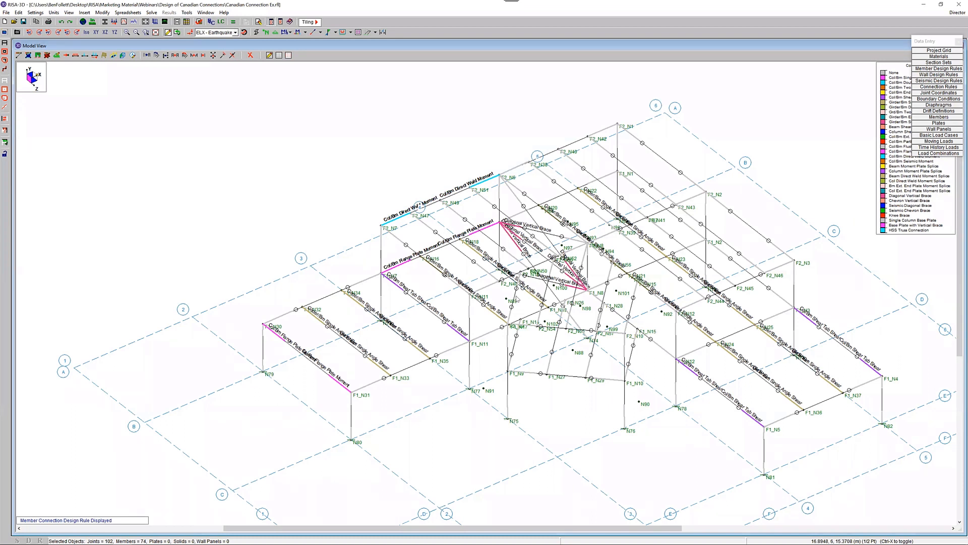
scroll(528, 268, up, 2)
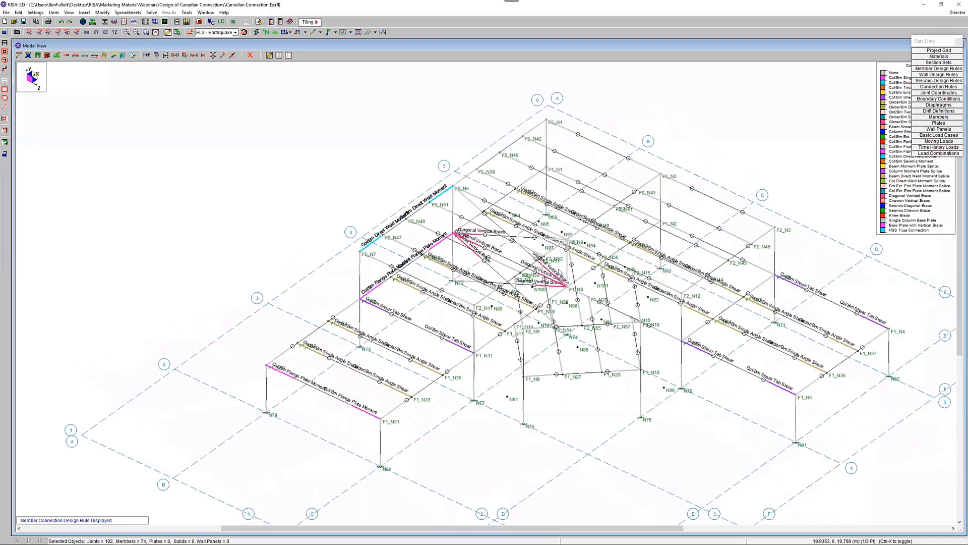
Step: Examine the Diagonal Vertical Brace assignments in the braced bay up close and review the hot rolled steel material properties
scroll(485, 237, up, 4)
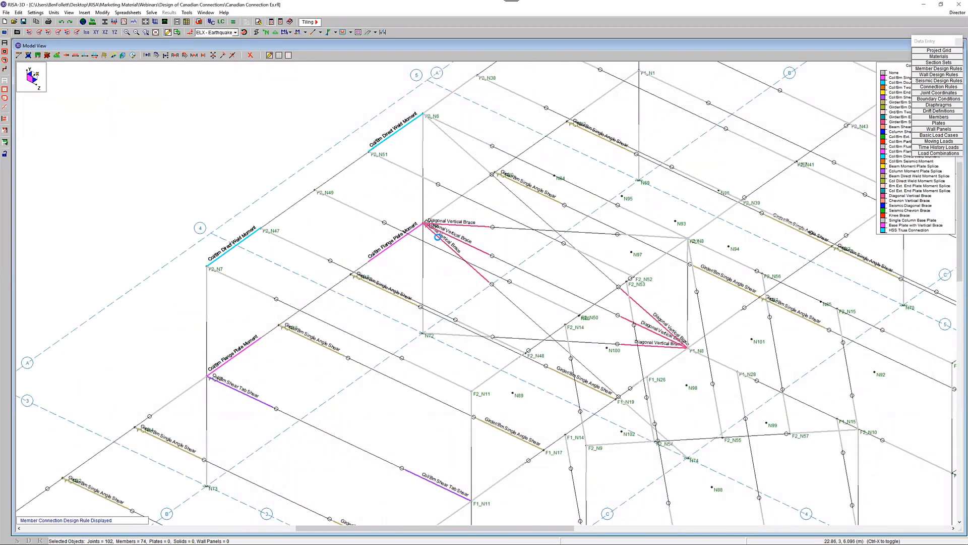
scroll(437, 236, up, 4)
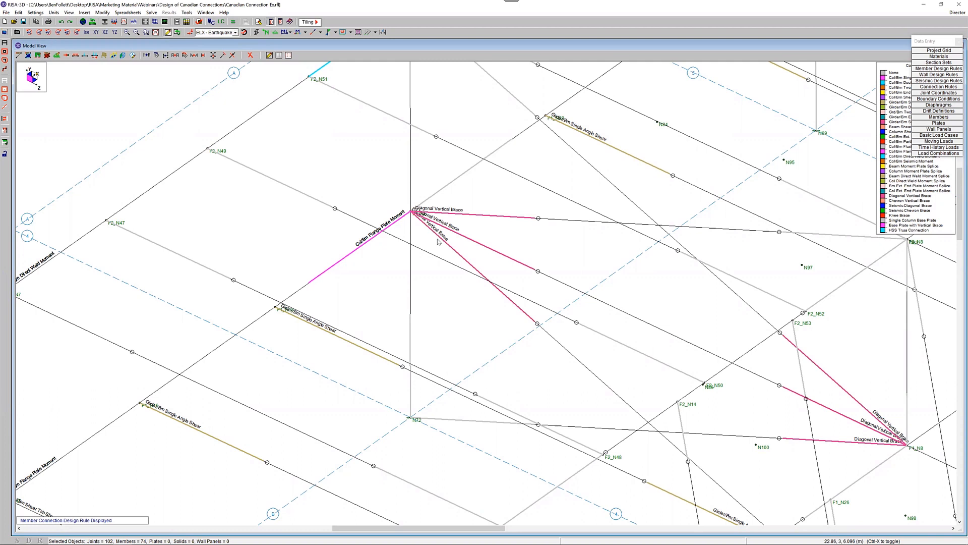
scroll(739, 247, down, 3)
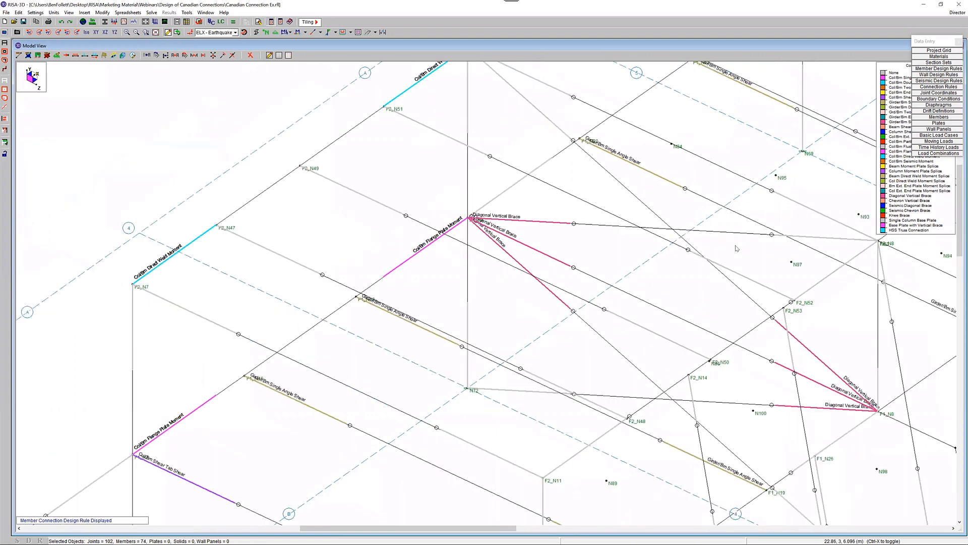
scroll(713, 254, down, 3)
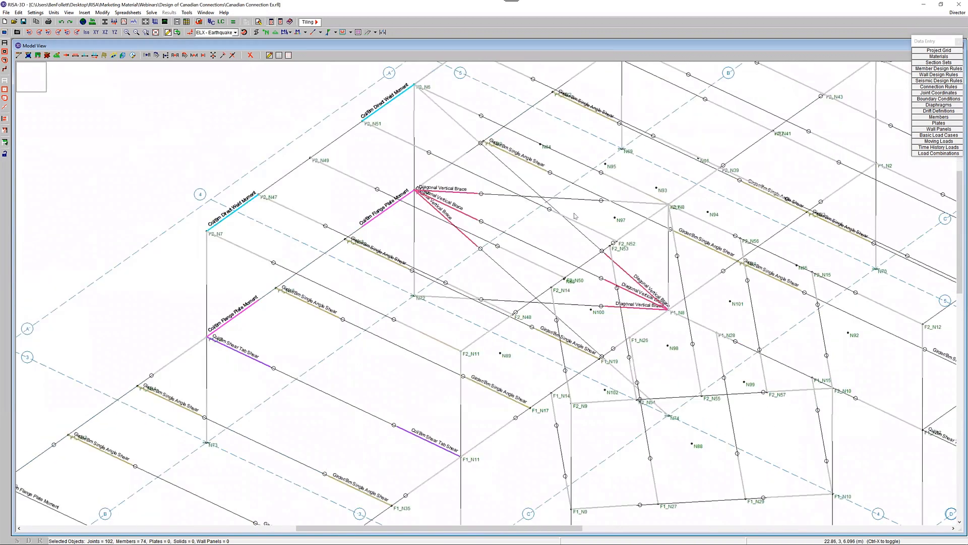
click(946, 56)
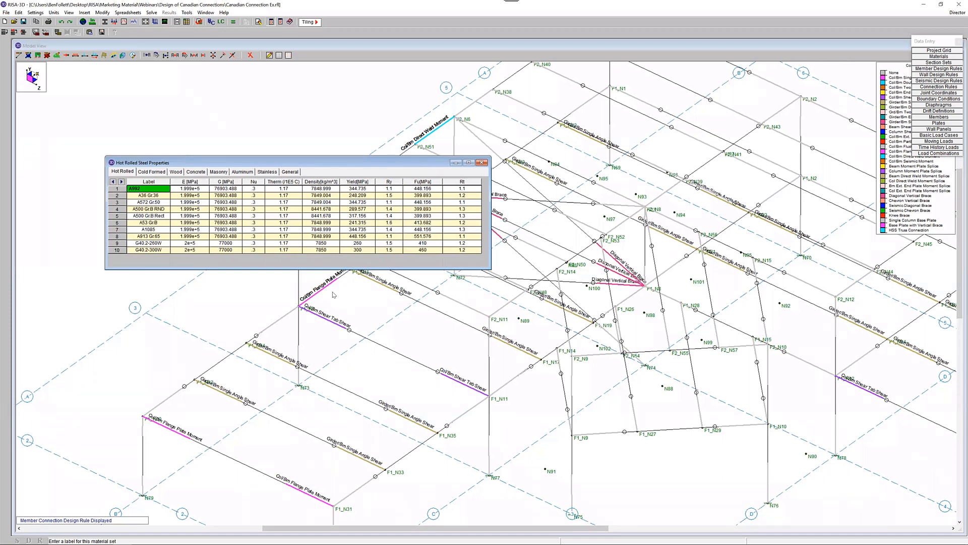
click(482, 163)
Step: Generate the gravity load combinations with the Canadian region, NBC-15 Ultimate code, deflection combinations and roof live load included
click(221, 21)
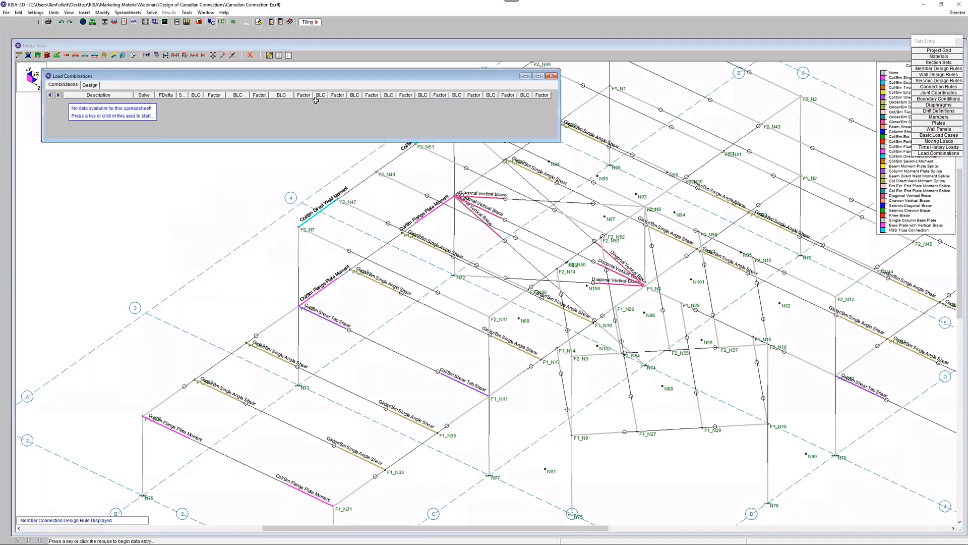
drag(284, 79, 343, 103)
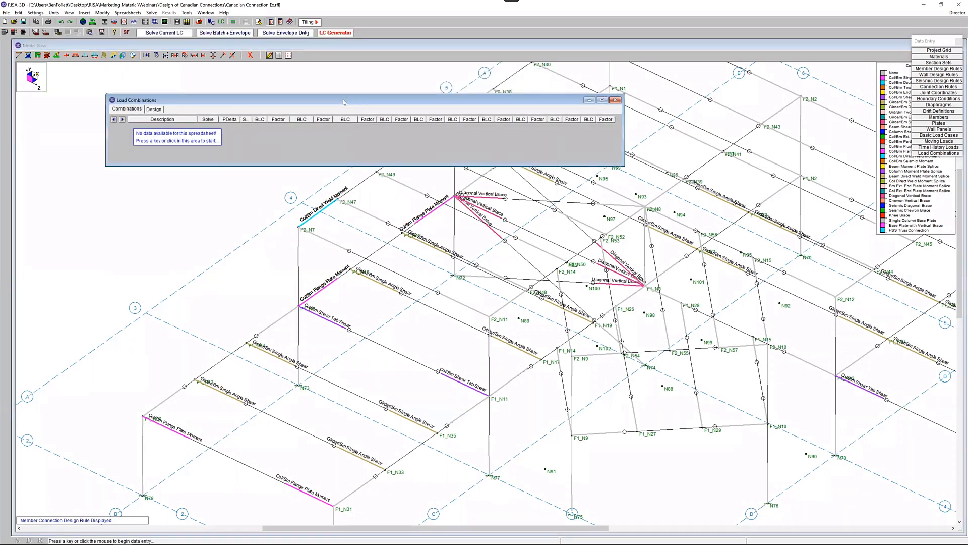
click(343, 32)
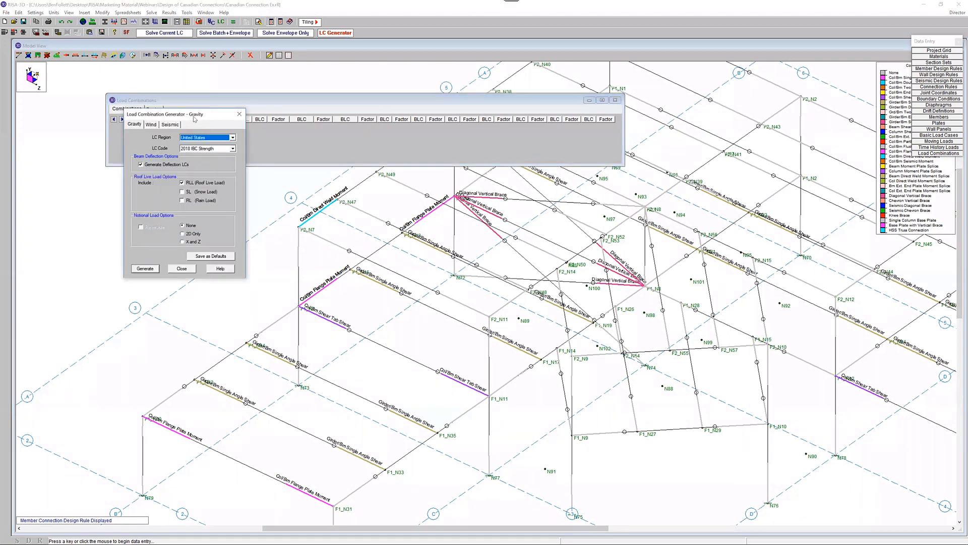
drag(194, 119, 461, 189)
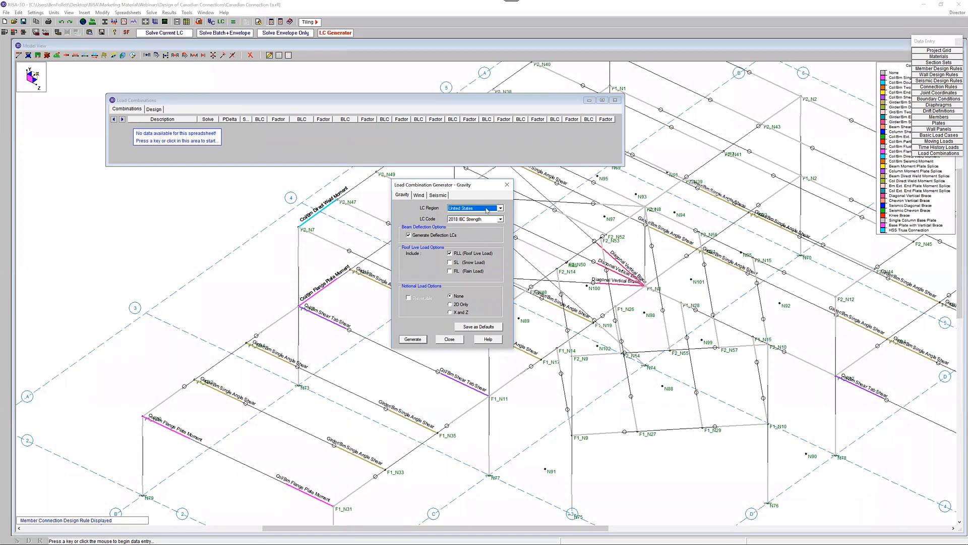
click(487, 210)
click(469, 223)
click(487, 220)
click(489, 228)
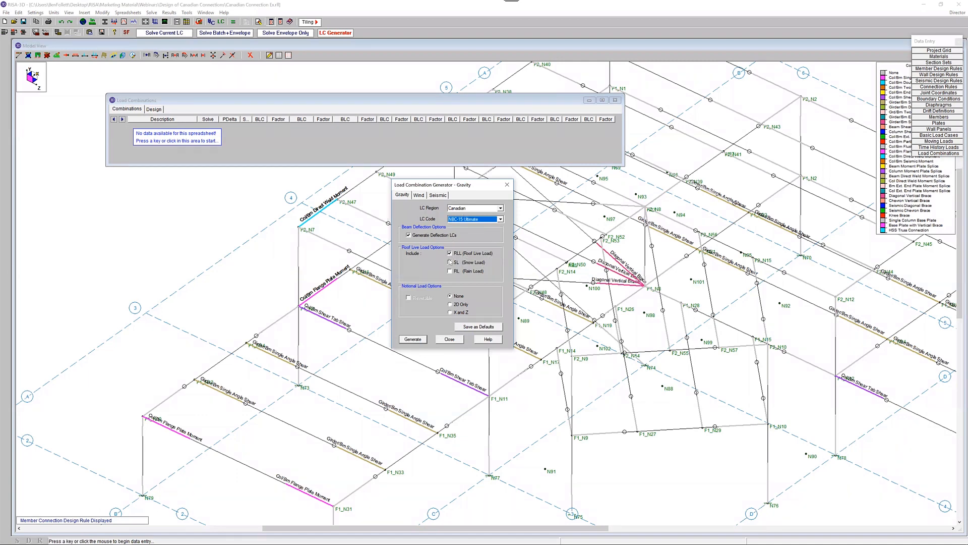
click(412, 339)
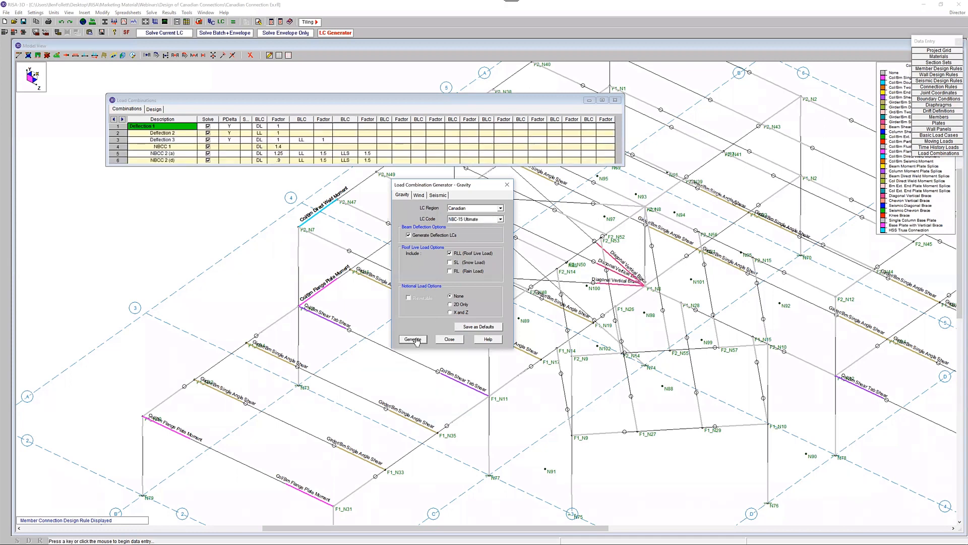
Step: Generate the Canadian NBC-15 Ultimate wind and seismic load combinations, both with the X and Z option
click(418, 195)
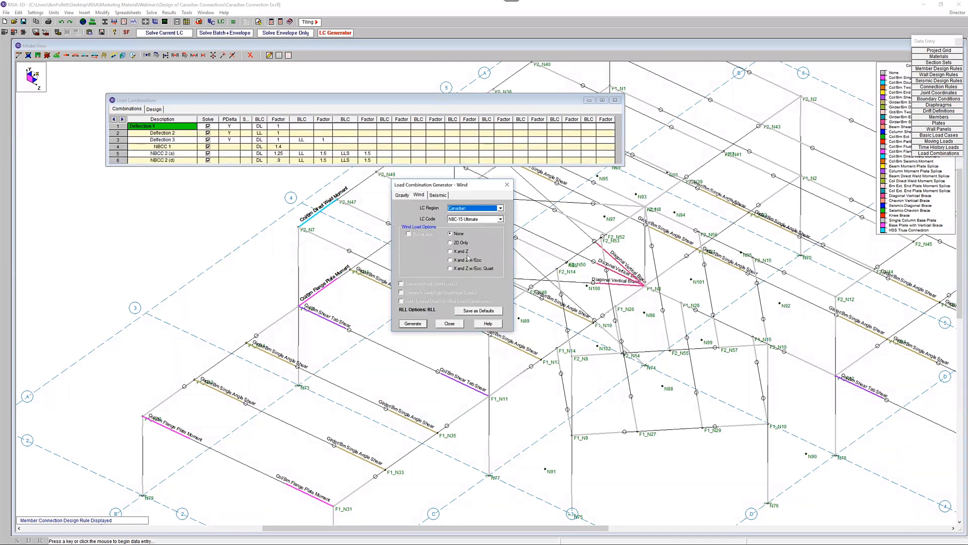
click(458, 252)
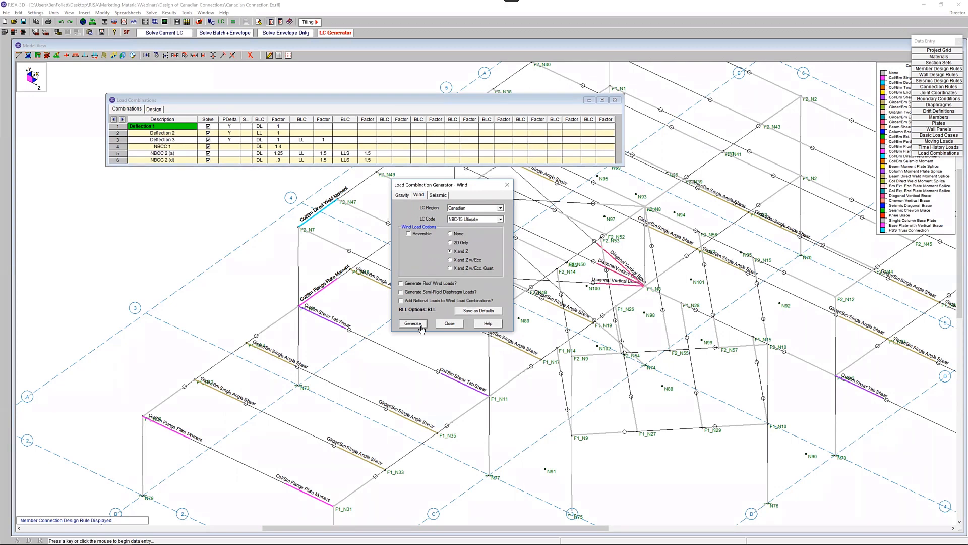
click(432, 195)
click(472, 220)
click(471, 226)
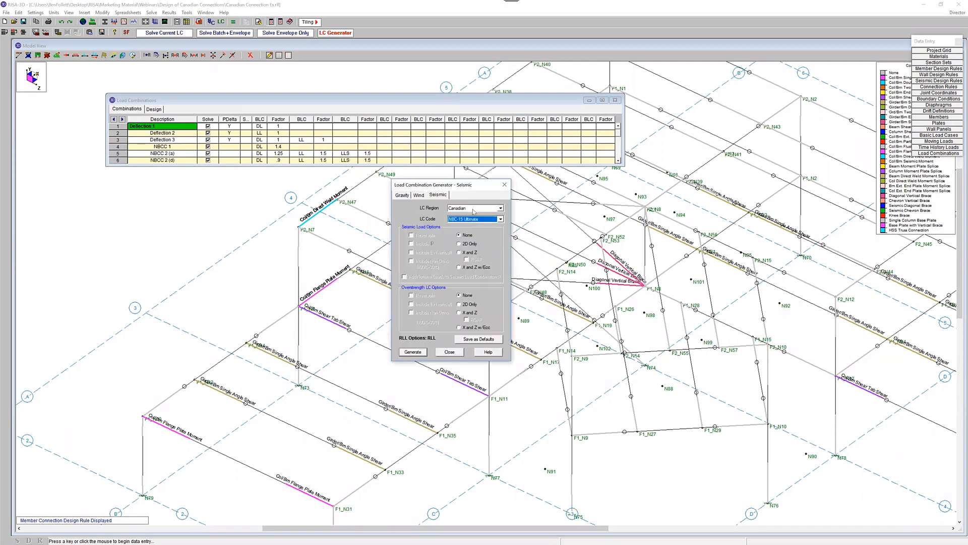
click(460, 252)
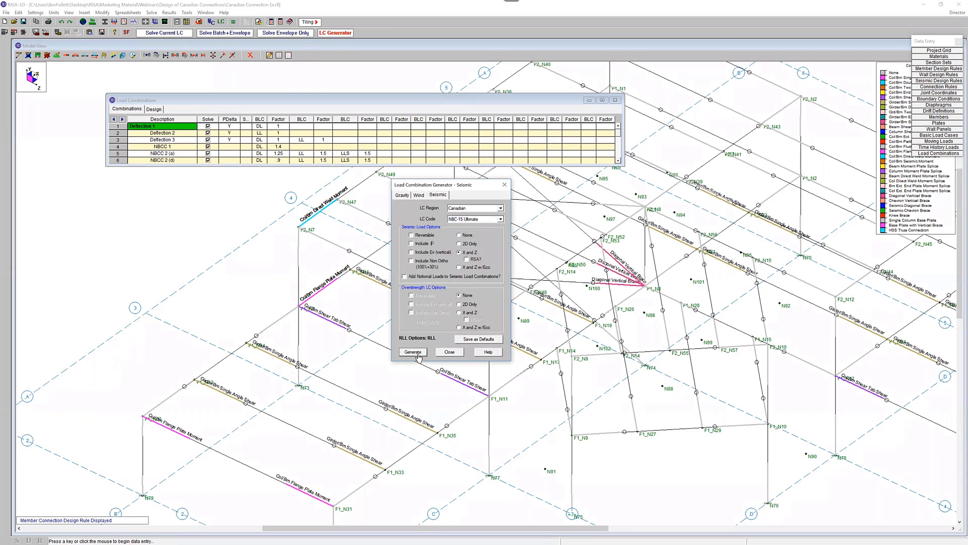
click(451, 357)
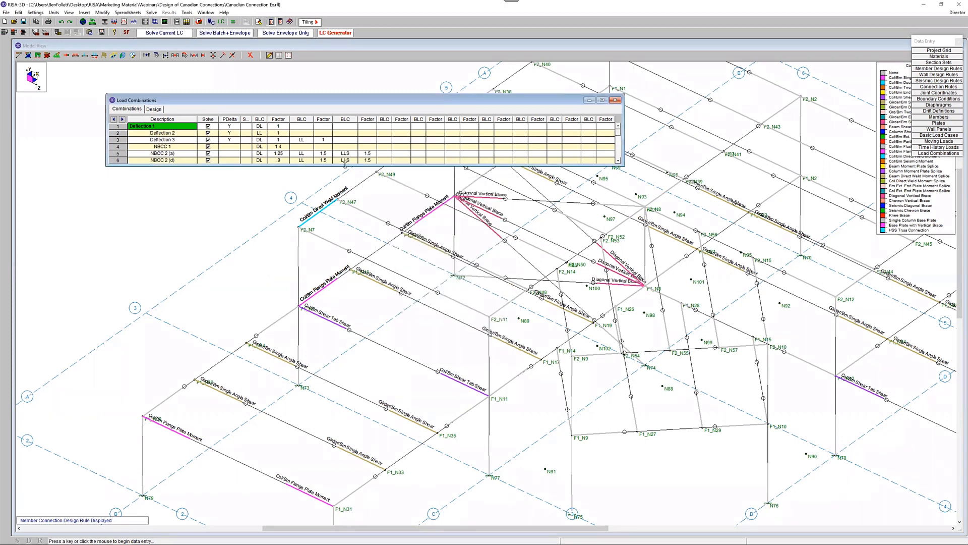
Step: Enlarge the load combinations spreadsheet and fill the entire PDelta column with Y
drag(345, 164, 350, 312)
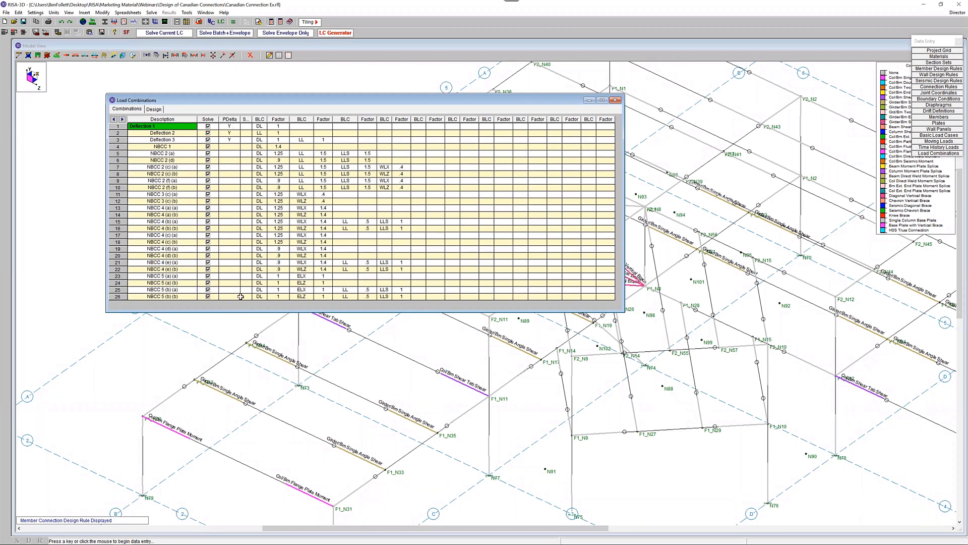
click(230, 120)
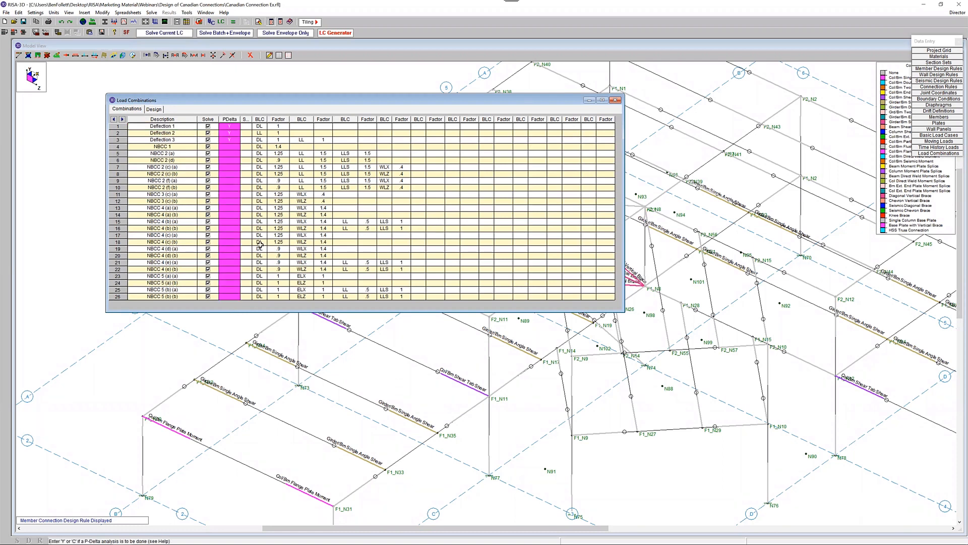
right_click(232, 120)
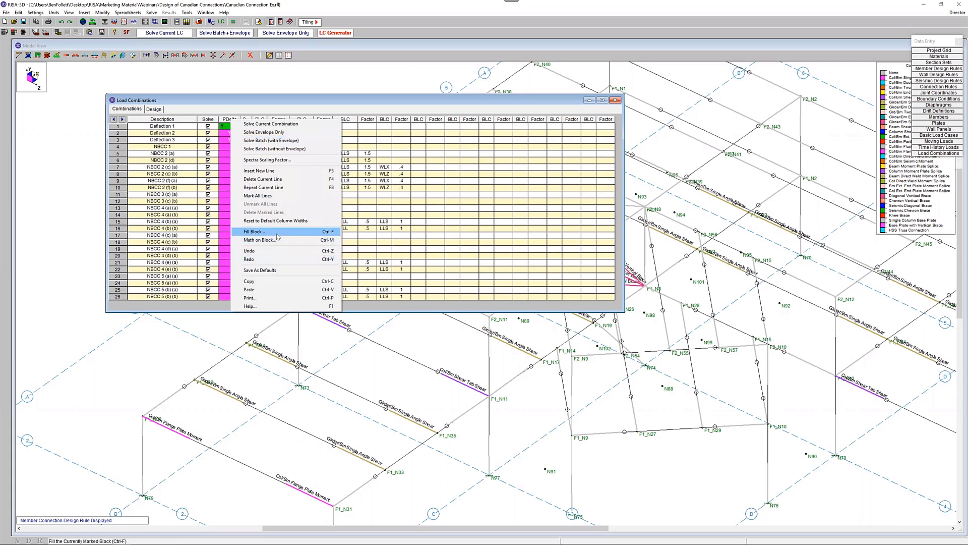
click(279, 235)
text(Y)
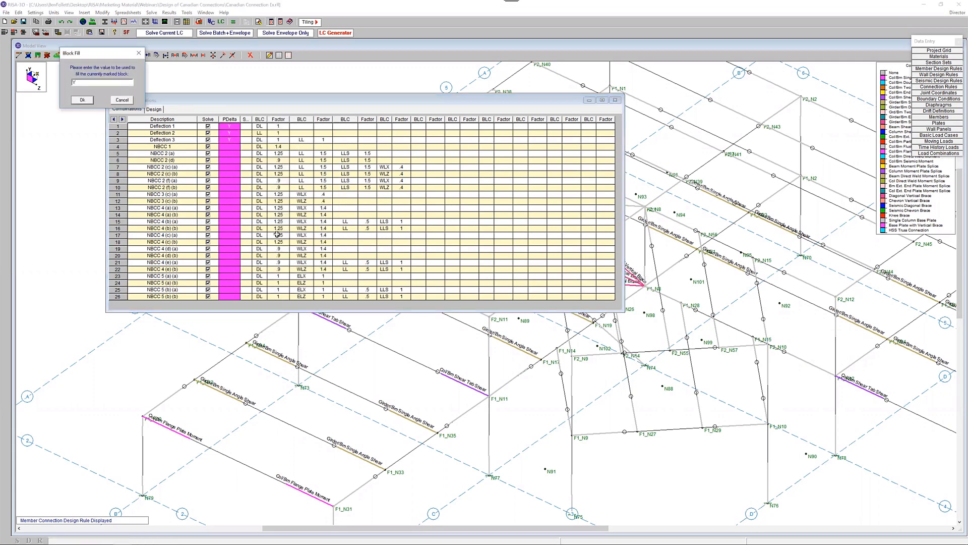
key(Return)
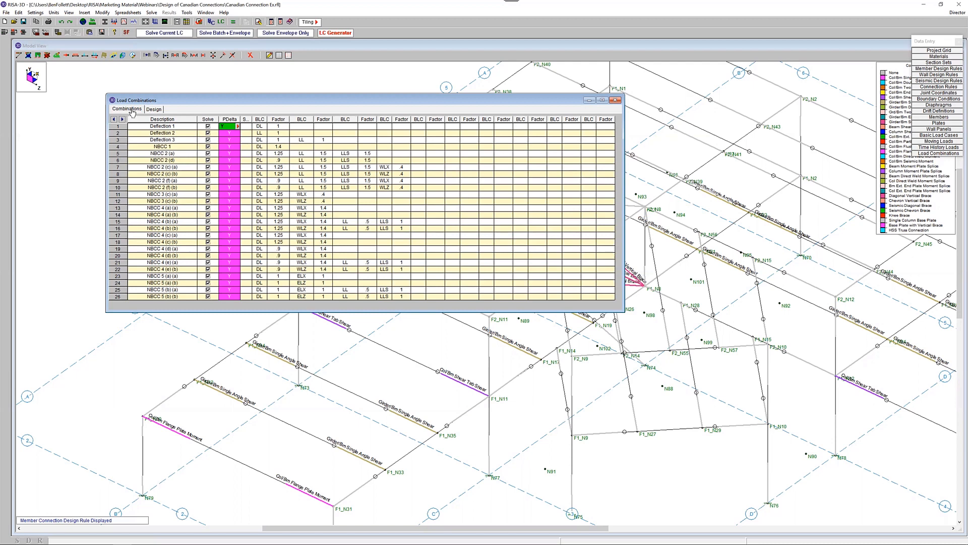
Step: Review the design settings of the load combinations, including the Connection column, and the load types that can be inserted
click(154, 109)
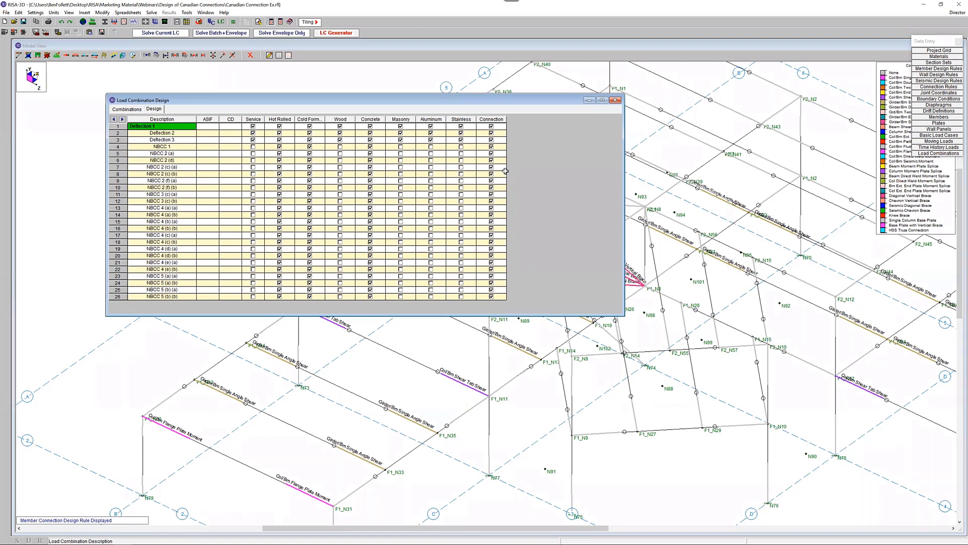
click(615, 100)
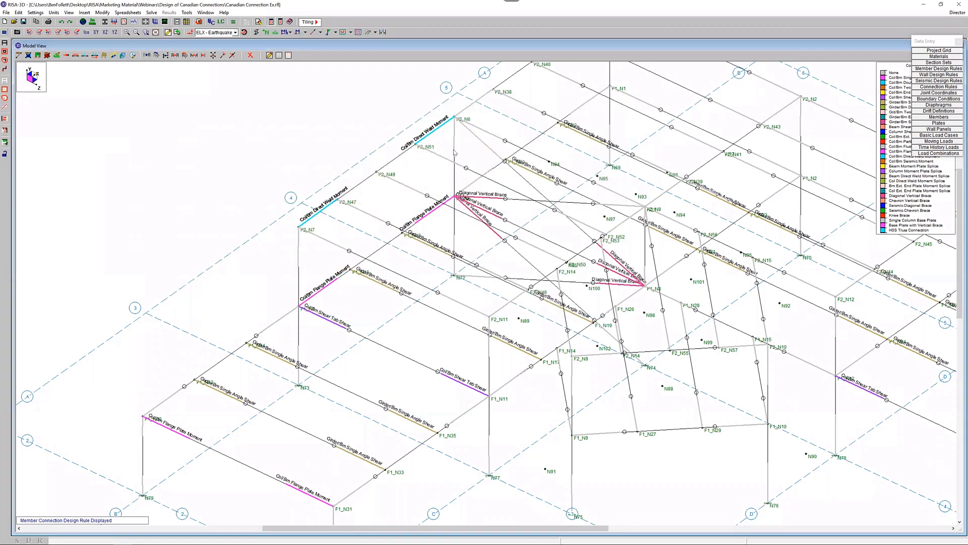
click(89, 14)
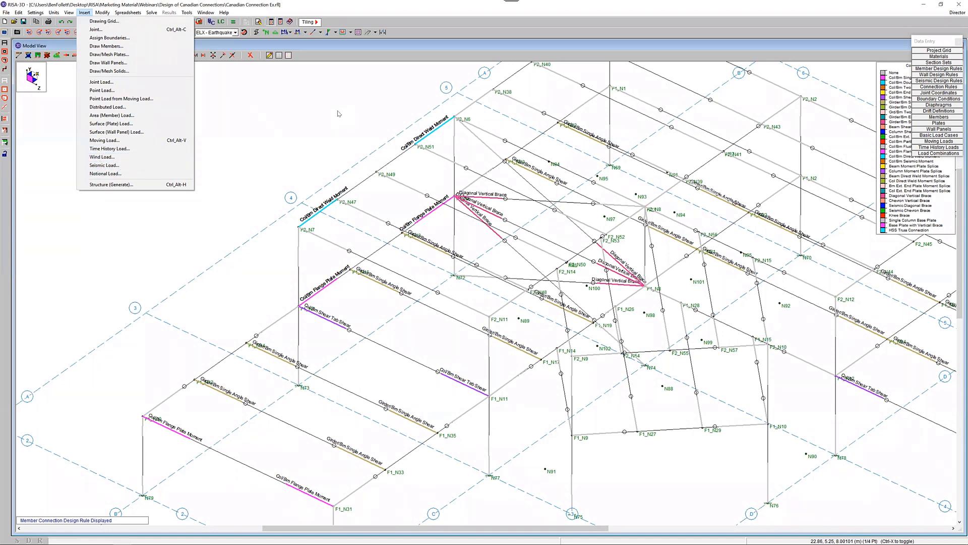
click(271, 79)
Step: Solve the load combinations as Batch+Envelope and close the joint reactions and load combination spreadsheets
click(221, 22)
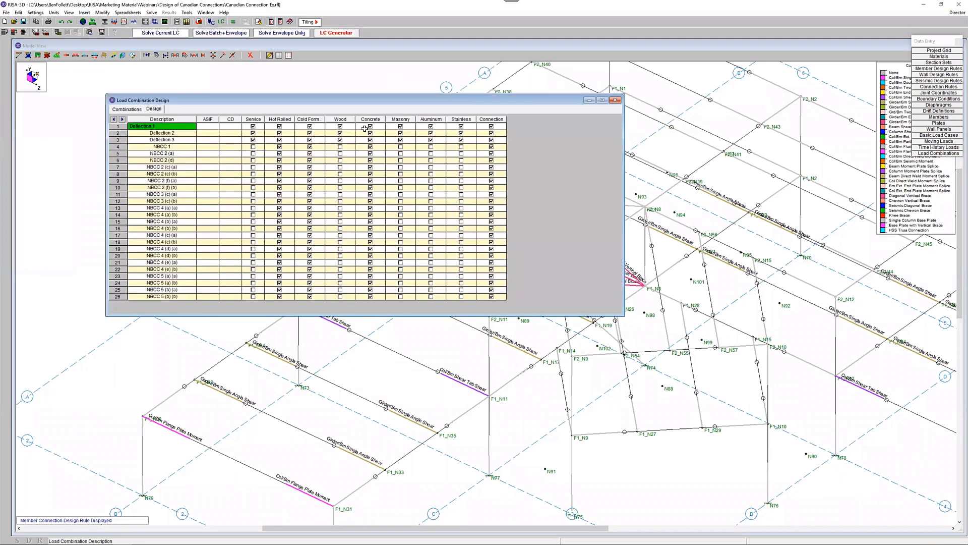
click(222, 33)
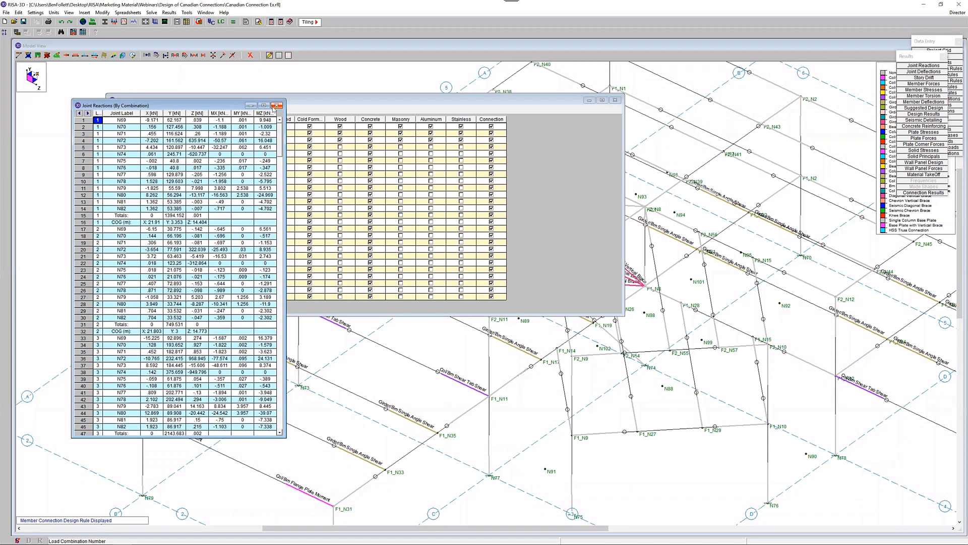
click(275, 106)
click(614, 100)
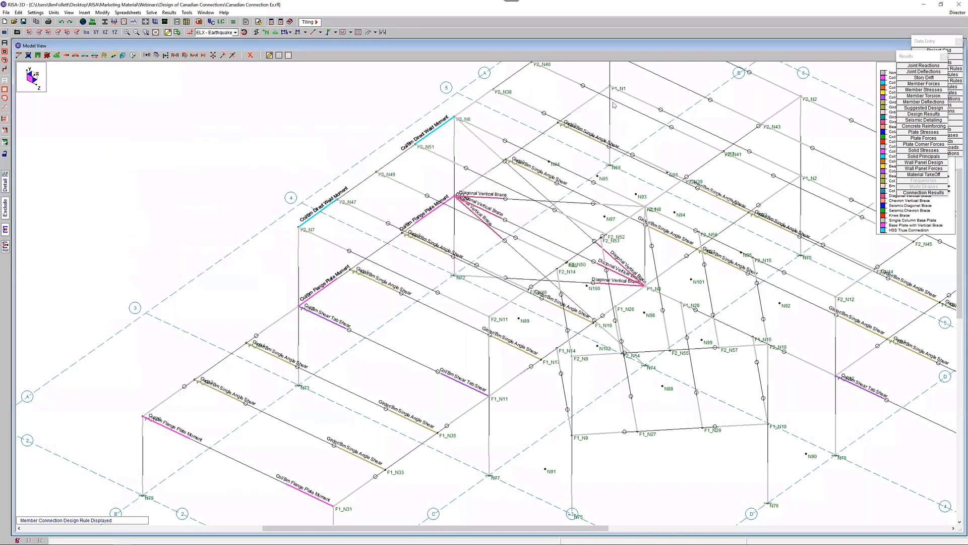
Step: Transfer the solved model to RISAConnection and review the design code and analysis methods in its project solution settings
click(957, 13)
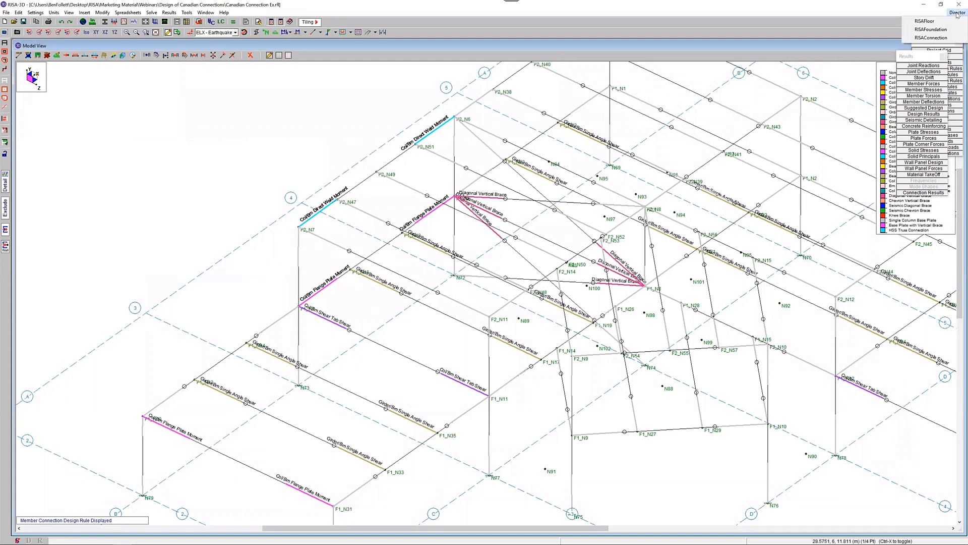
click(951, 38)
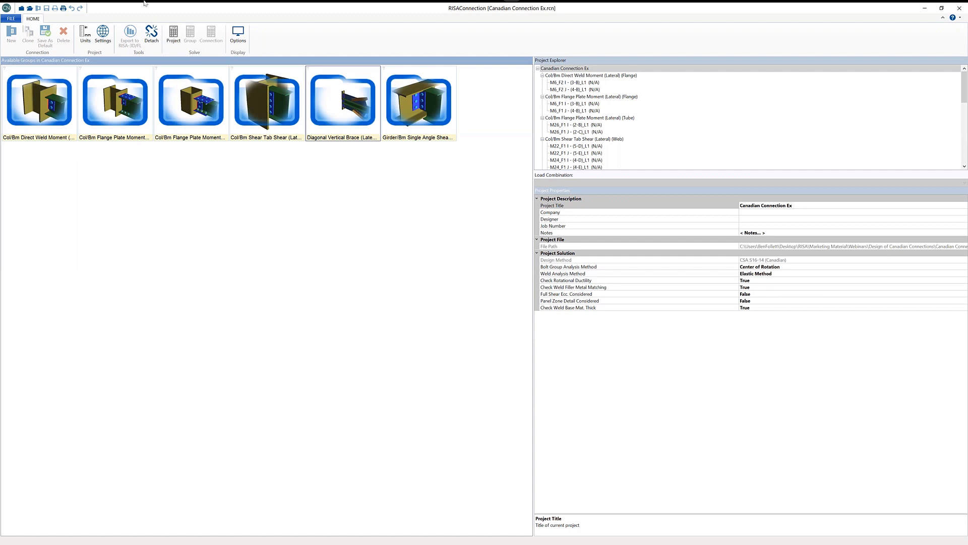
click(104, 36)
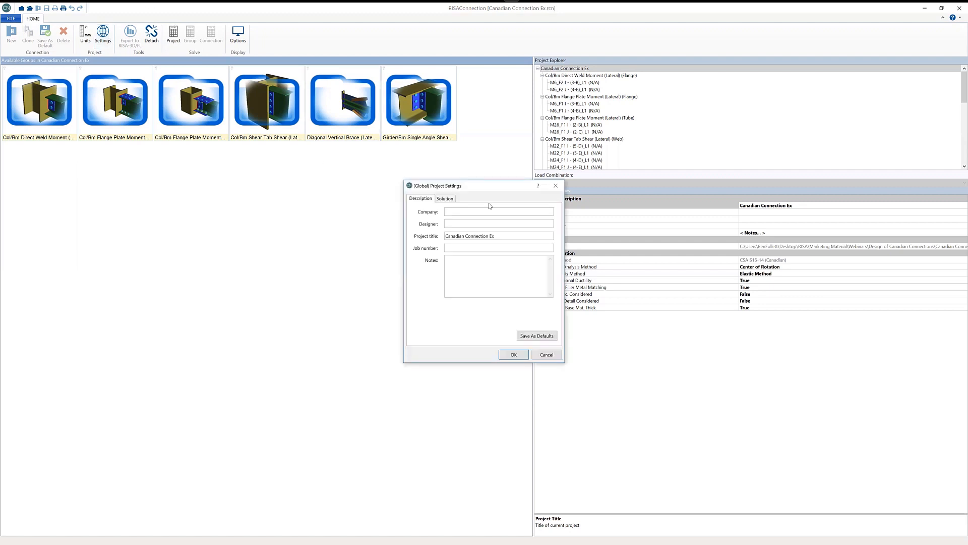
click(451, 199)
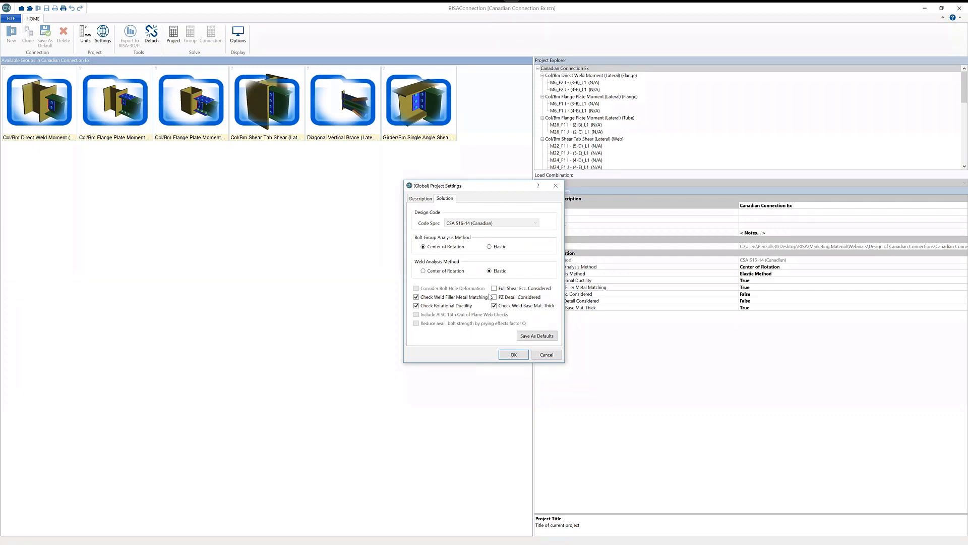
click(513, 355)
Step: Review the project's unit selections, including the choices for lengths and dimensions, keeping the current units
click(85, 34)
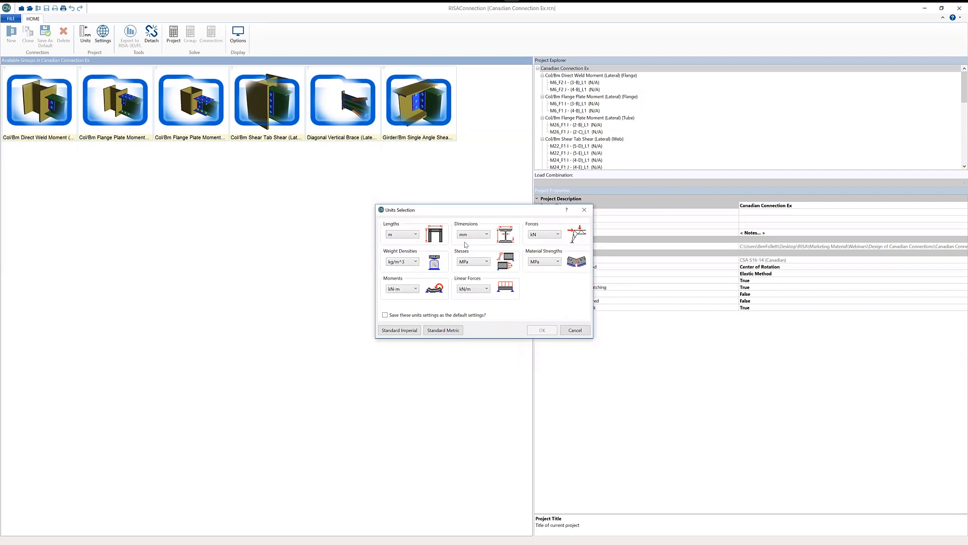
click(410, 235)
click(410, 235)
click(477, 235)
click(483, 211)
click(569, 334)
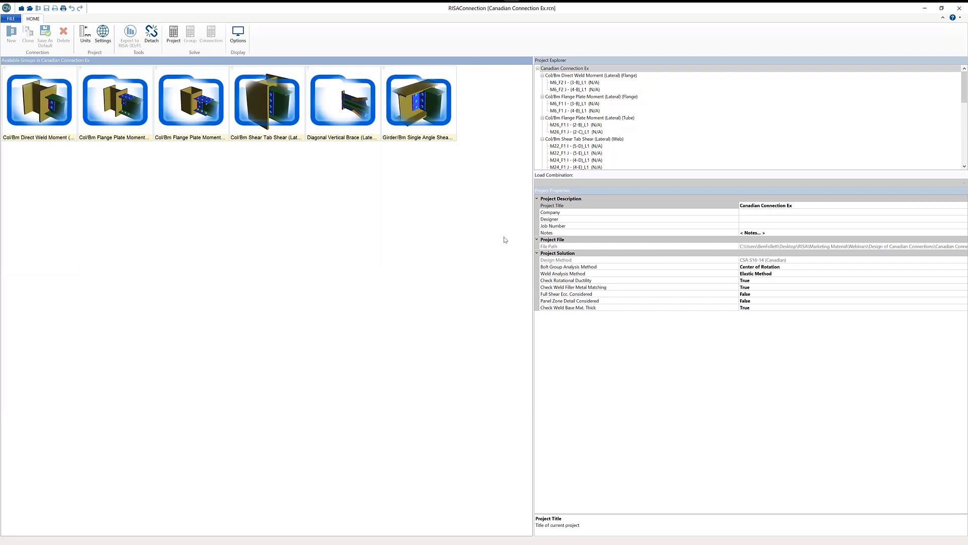
Step: Solve all connections in the project and open the Col/Bm Direct Weld Moment connection group
click(180, 44)
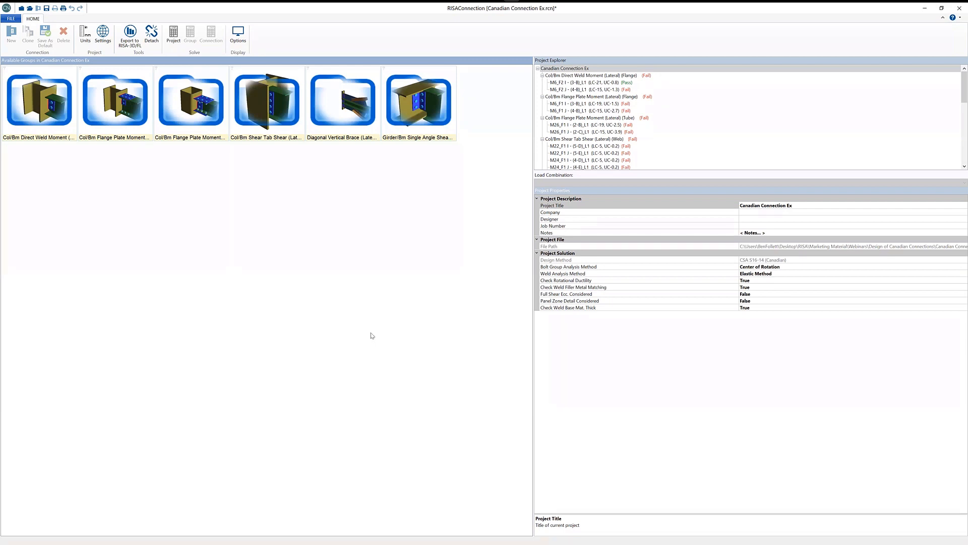
double_click(59, 120)
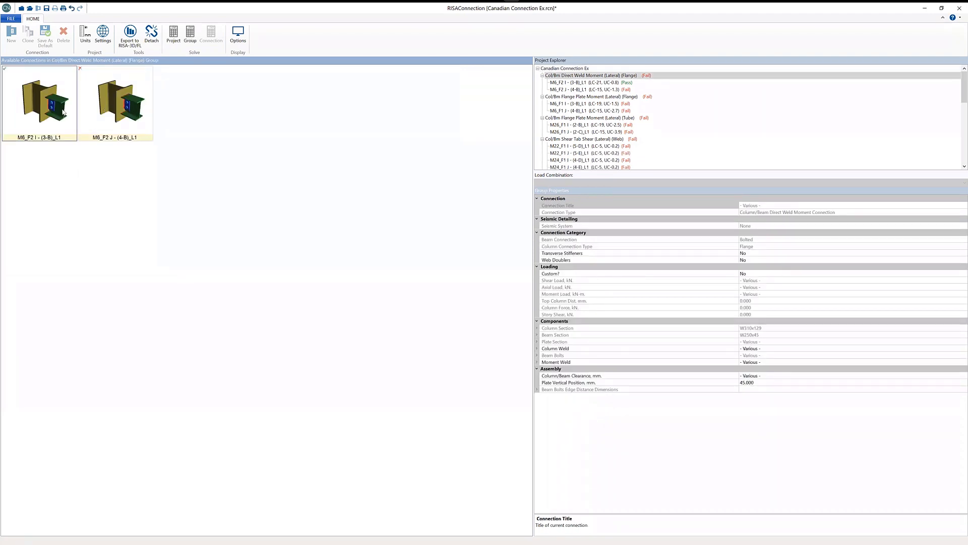
Step: Open the M6_F2 J - (4-B)_L1 direct weld moment connection, examine its 3D model from several angles and restore the isometric view
double_click(121, 125)
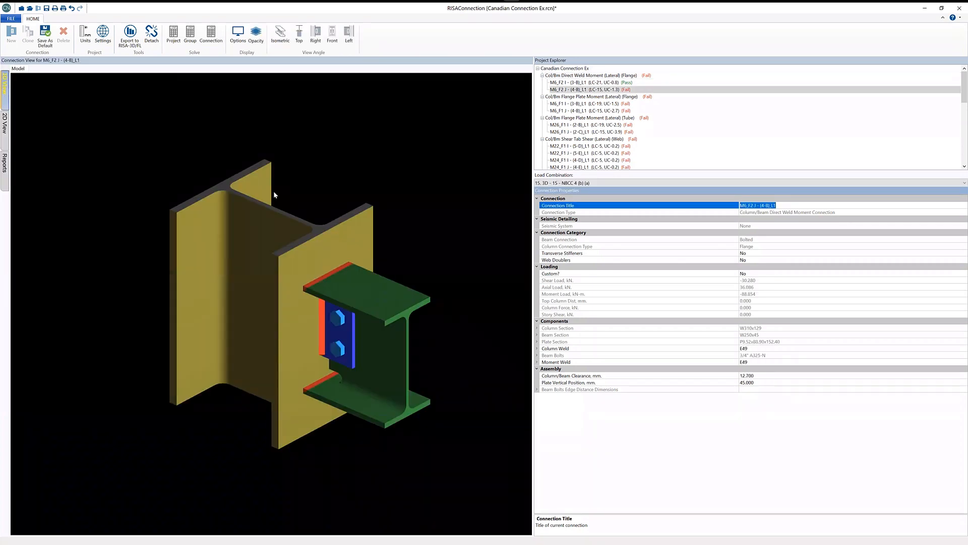
drag(344, 221, 229, 204)
drag(295, 182, 308, 318)
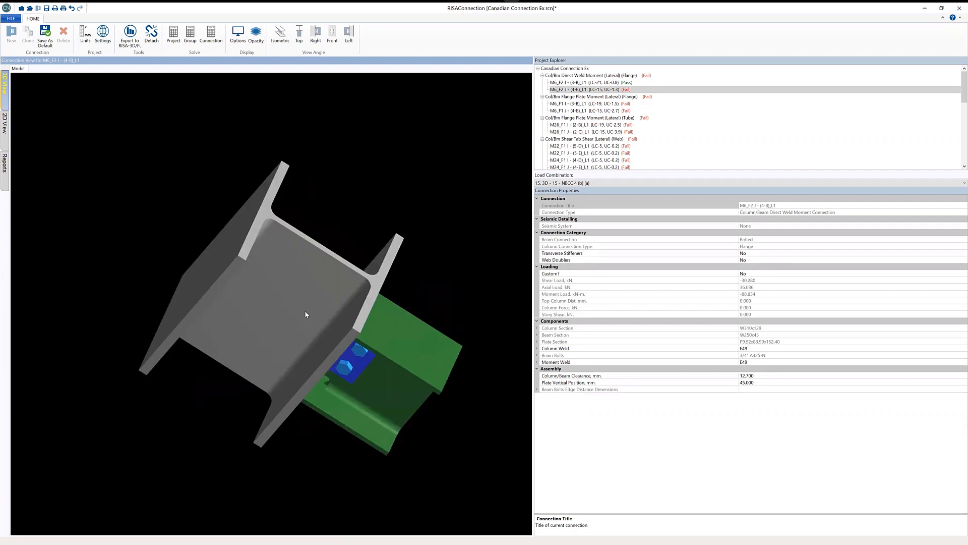
drag(263, 264, 261, 147)
click(281, 35)
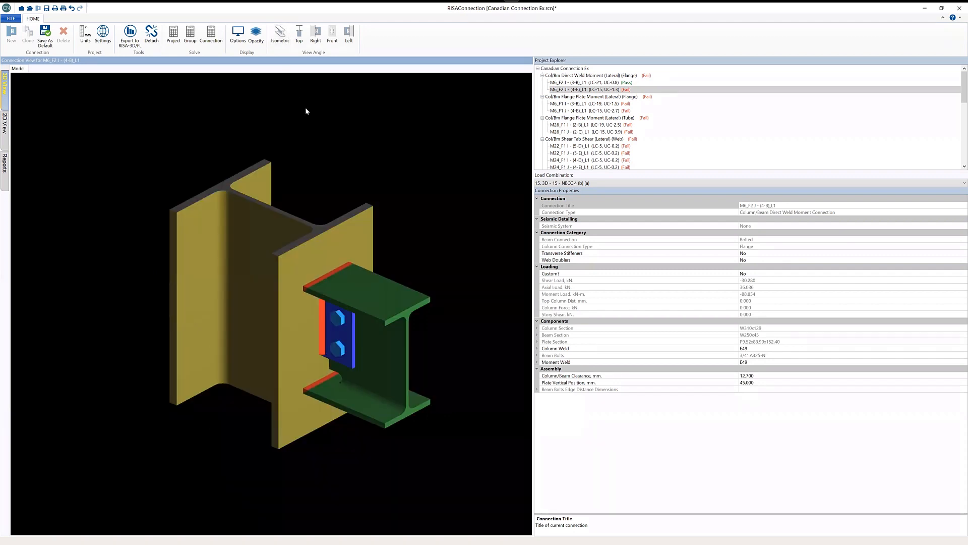
Step: View the connection model from the right, front, left and top, and return it to isometric
click(316, 37)
click(332, 34)
click(348, 34)
click(300, 35)
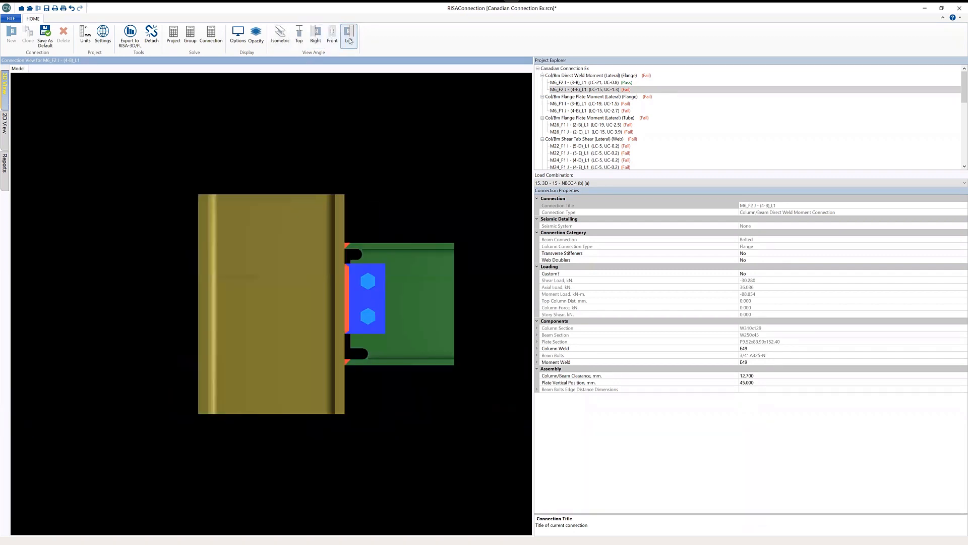
click(287, 36)
Step: Examine the shear plate and bolts with the model displayed transparently, and restore the opaque display
click(257, 37)
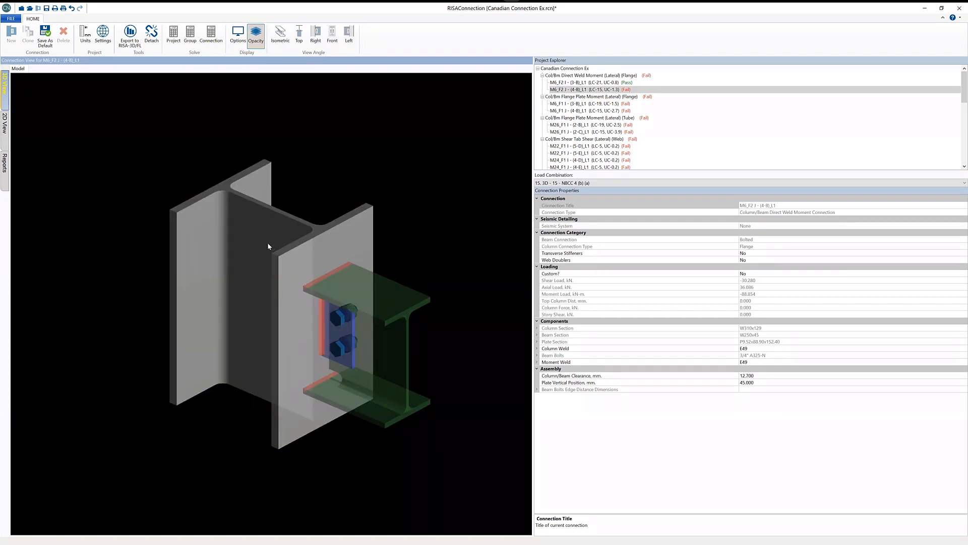
click(313, 305)
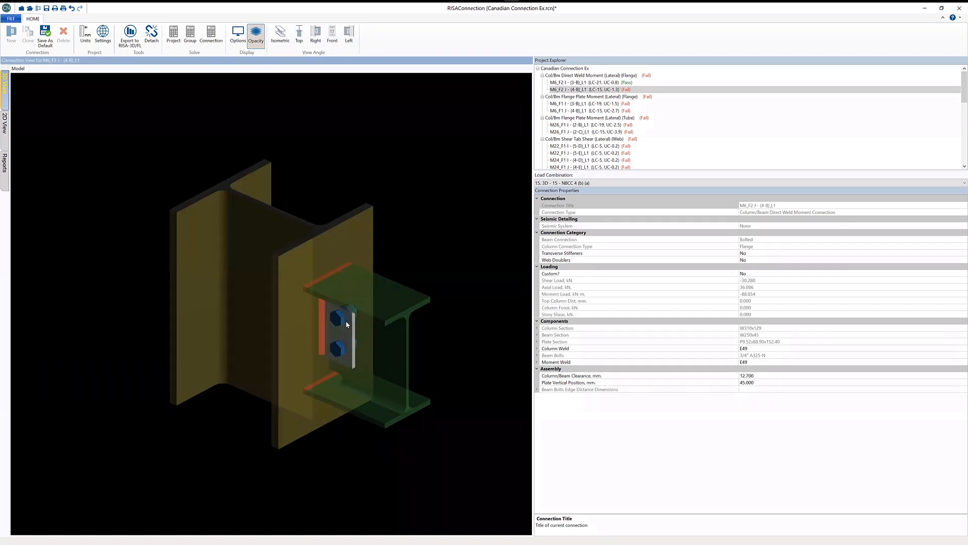
click(256, 36)
Step: Review the connection display options for the 3D view, 2D view and report without changing them
click(238, 37)
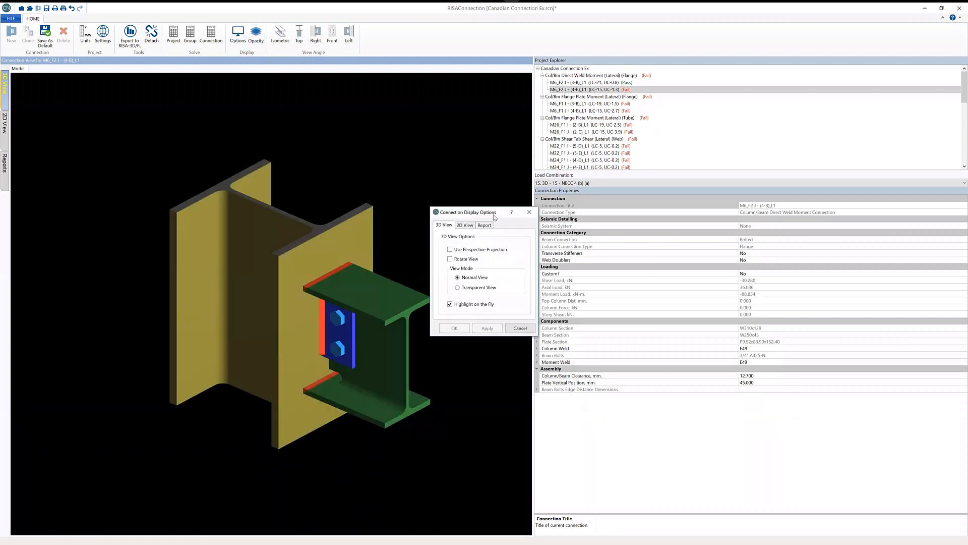
drag(492, 213, 431, 204)
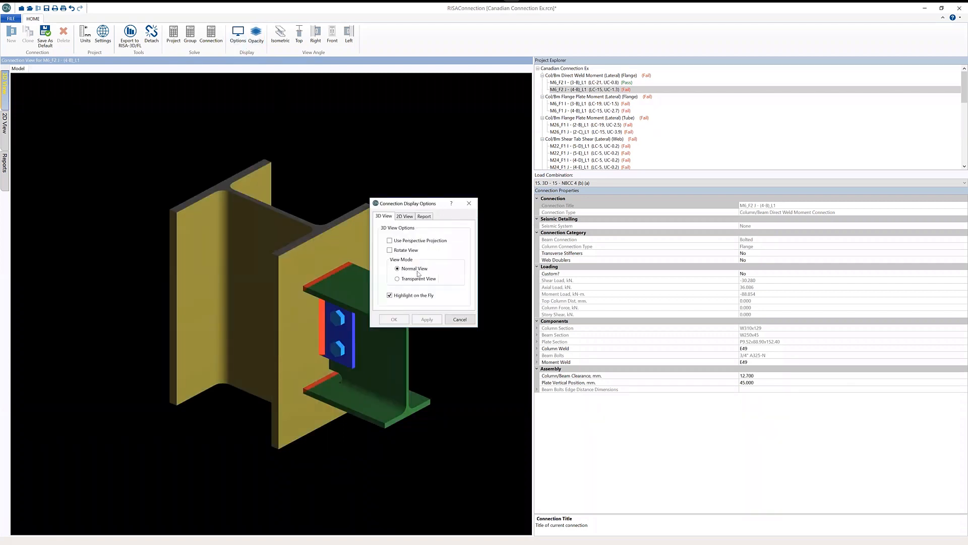
click(406, 217)
click(424, 217)
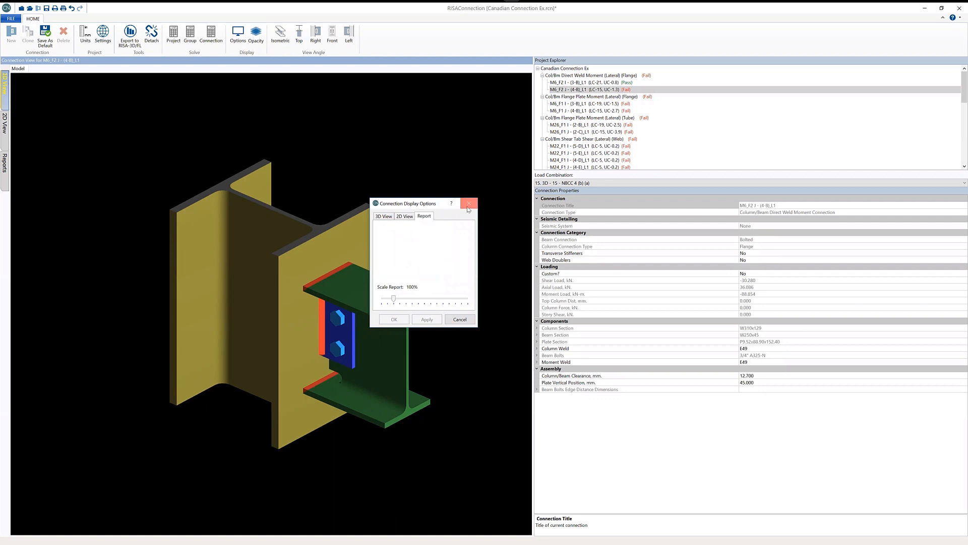
click(470, 203)
Step: Examine the 2D drawing's plate position, bolt spacing and column/beam clearance dimensions in the side view, and check the top view
click(4, 123)
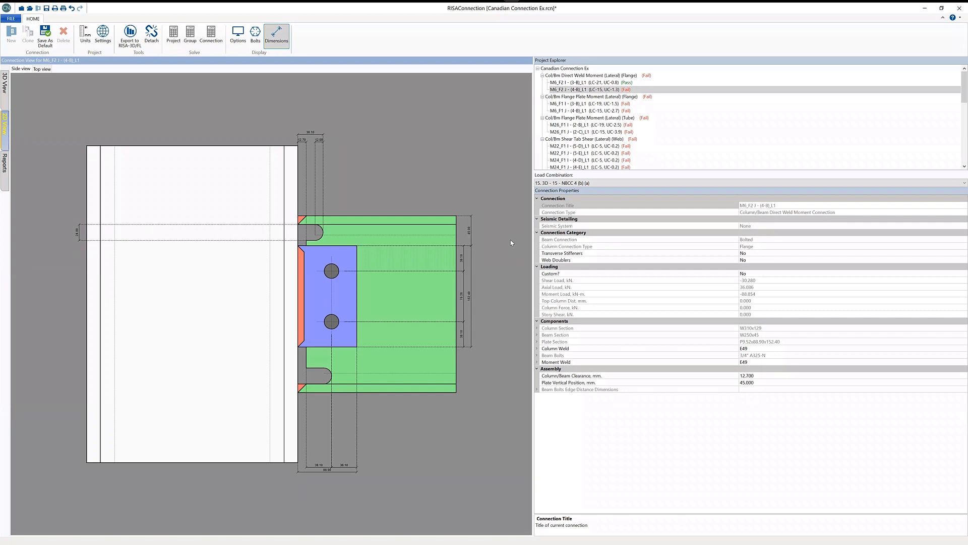
click(469, 231)
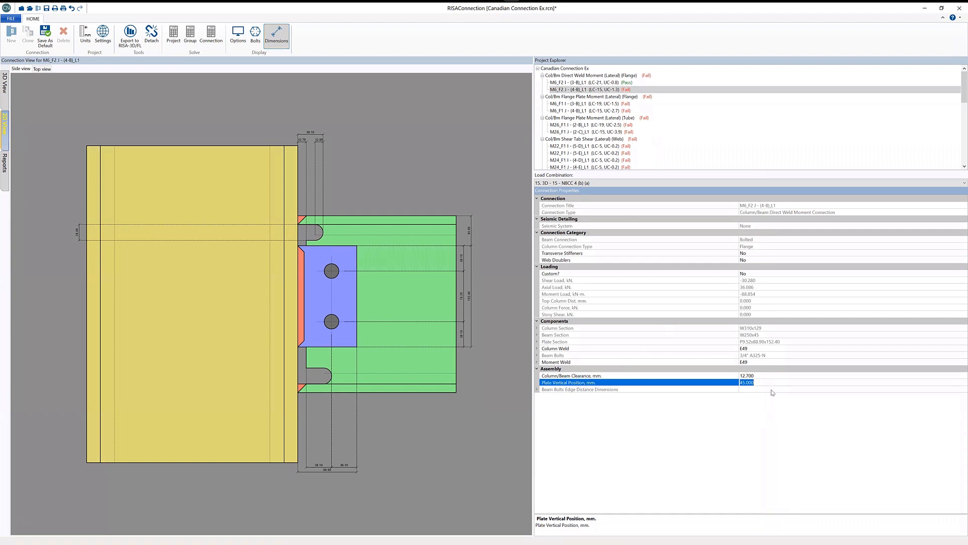
click(478, 301)
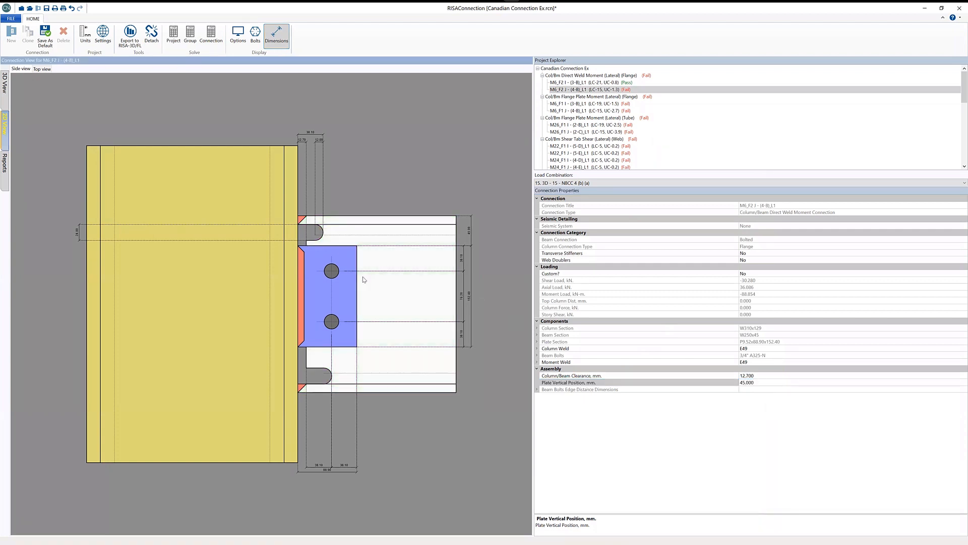
click(461, 298)
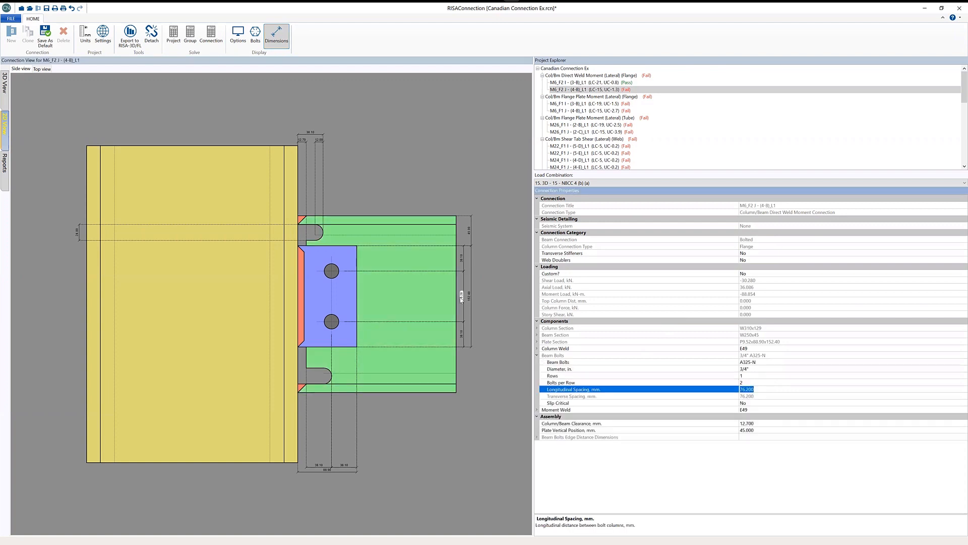
click(302, 140)
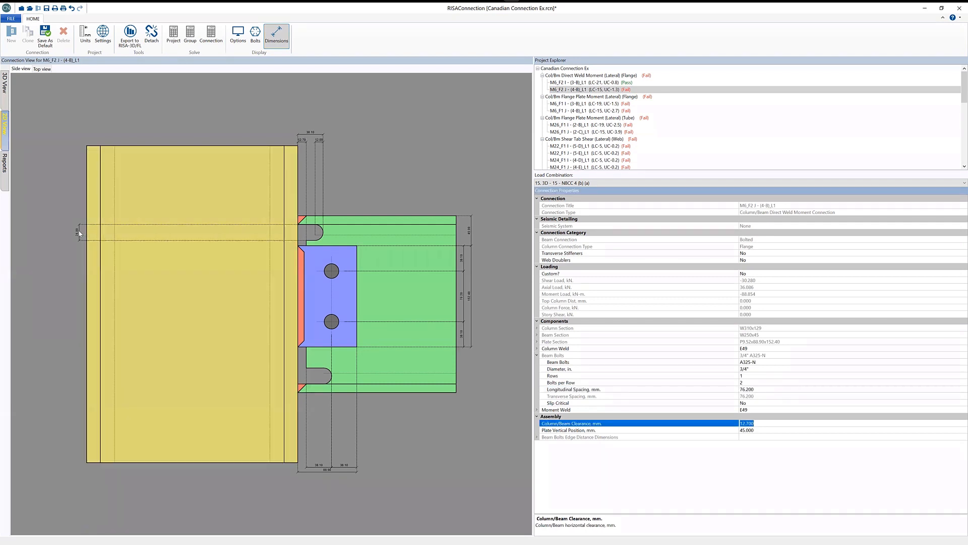
click(77, 235)
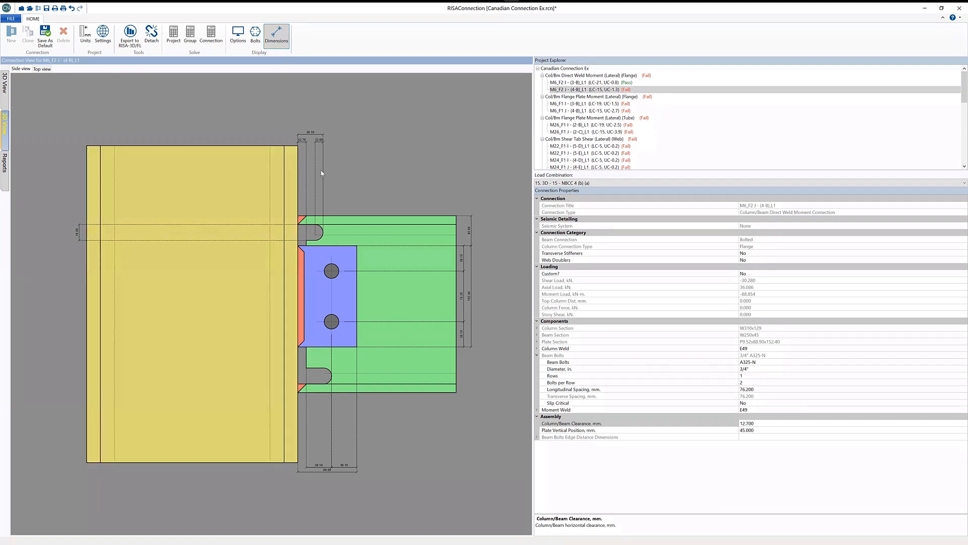
click(44, 69)
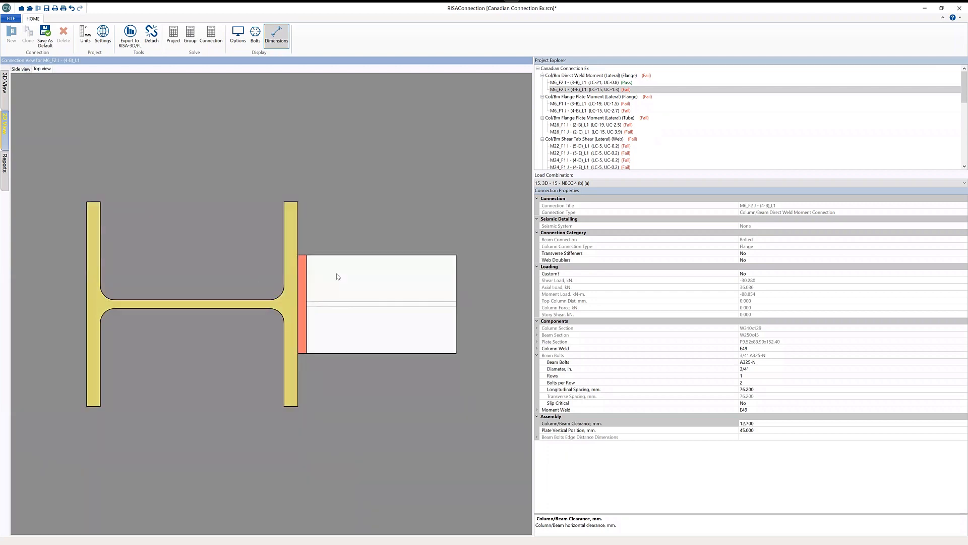
click(21, 68)
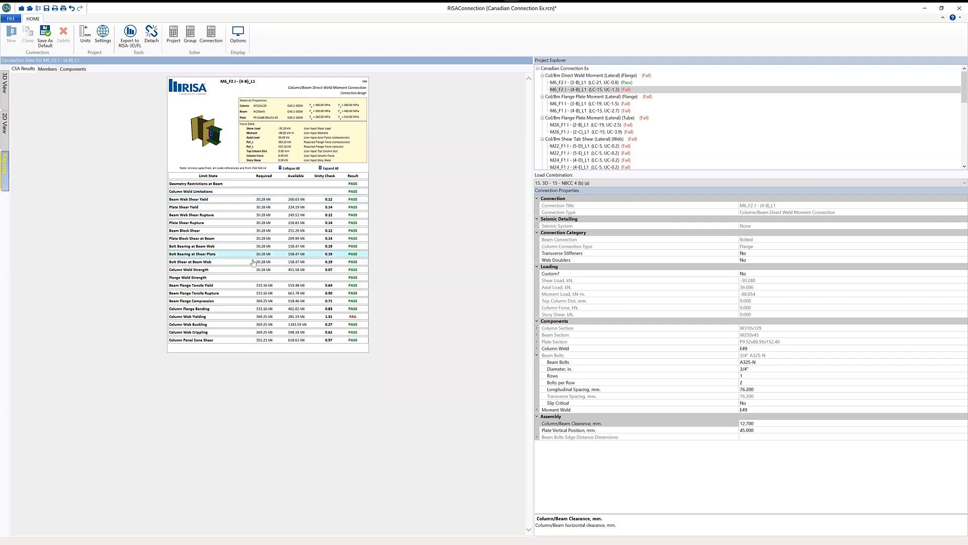
Step: Review the report's beam geometry restrictions, bolt bearing at beam web and column web yielding calculations, and check the column section's material
click(214, 185)
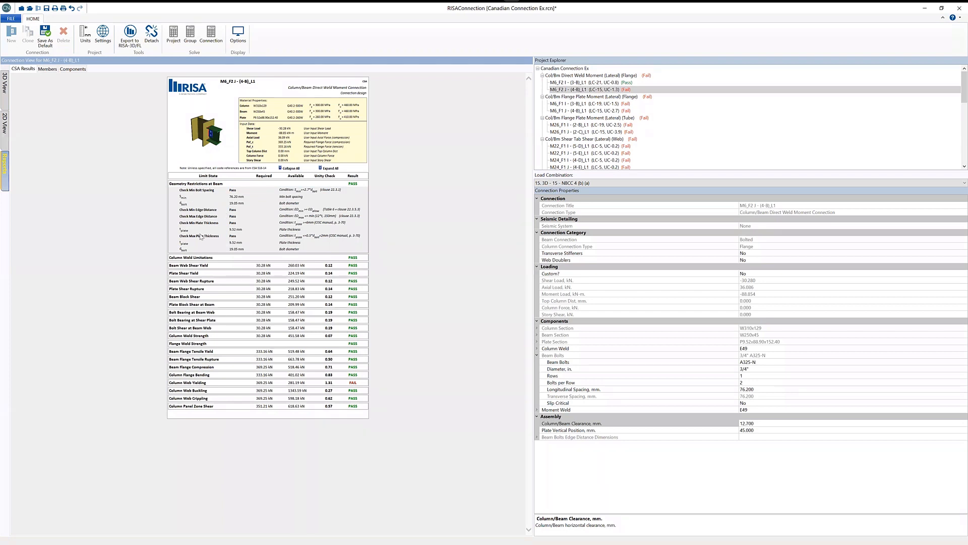
click(234, 186)
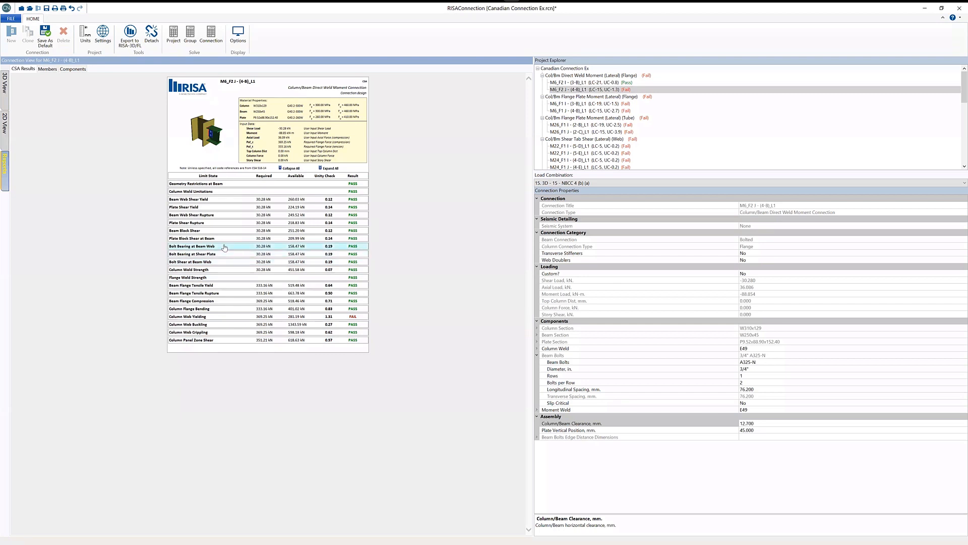
click(225, 248)
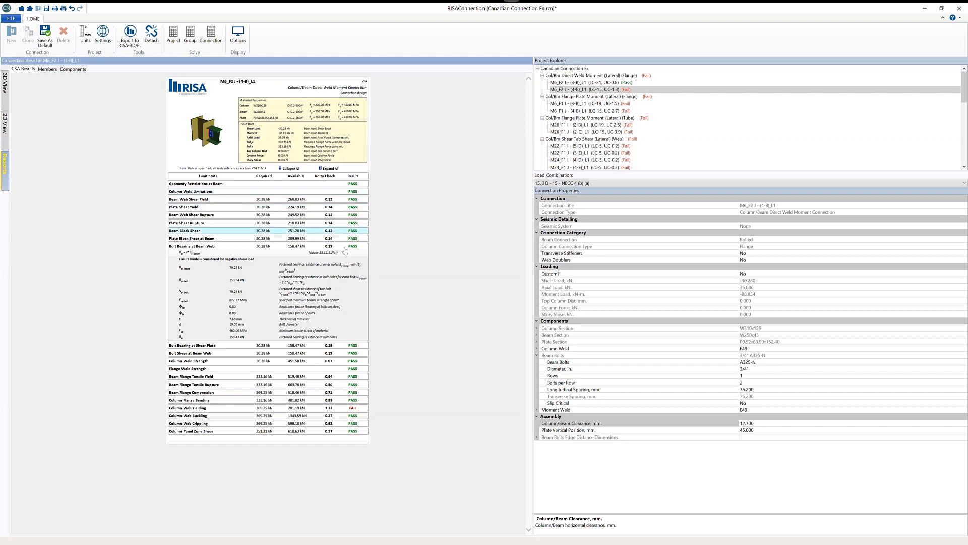
click(329, 408)
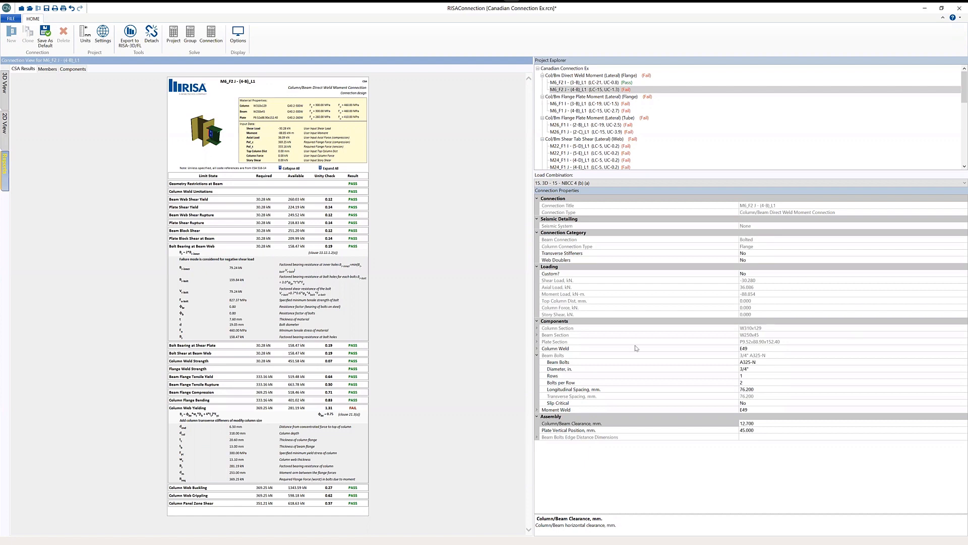
click(538, 329)
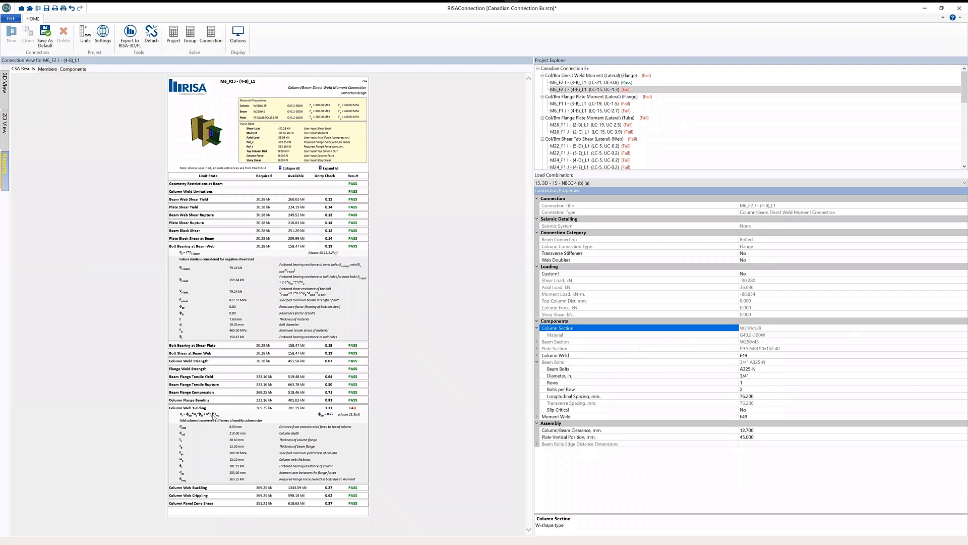
Step: Add transverse stiffeners to the column of the connection and inspect them in the 3D model
click(5, 123)
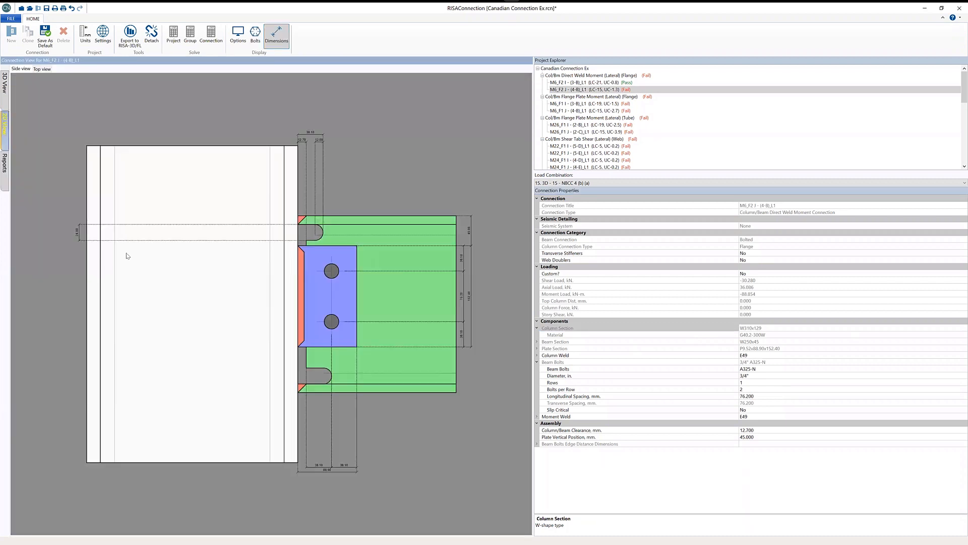
click(6, 91)
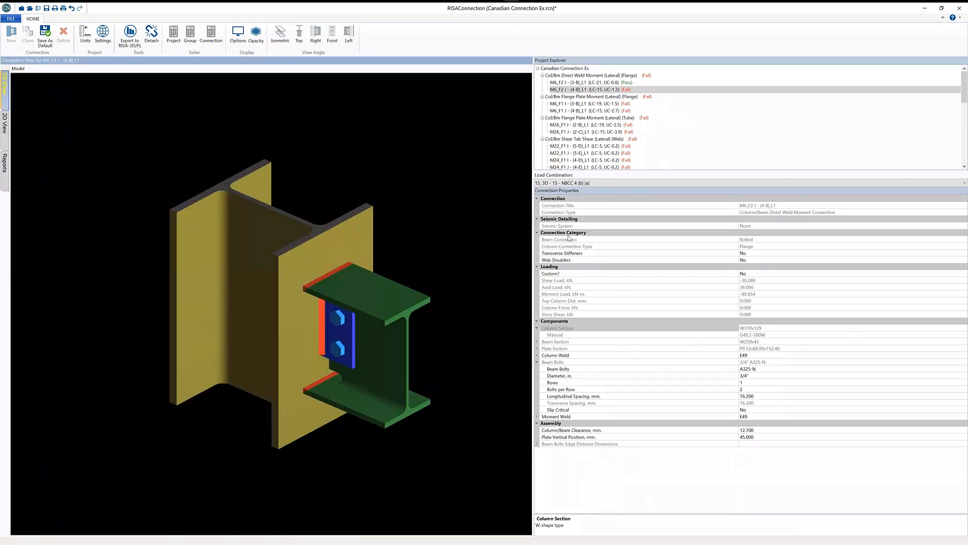
click(577, 254)
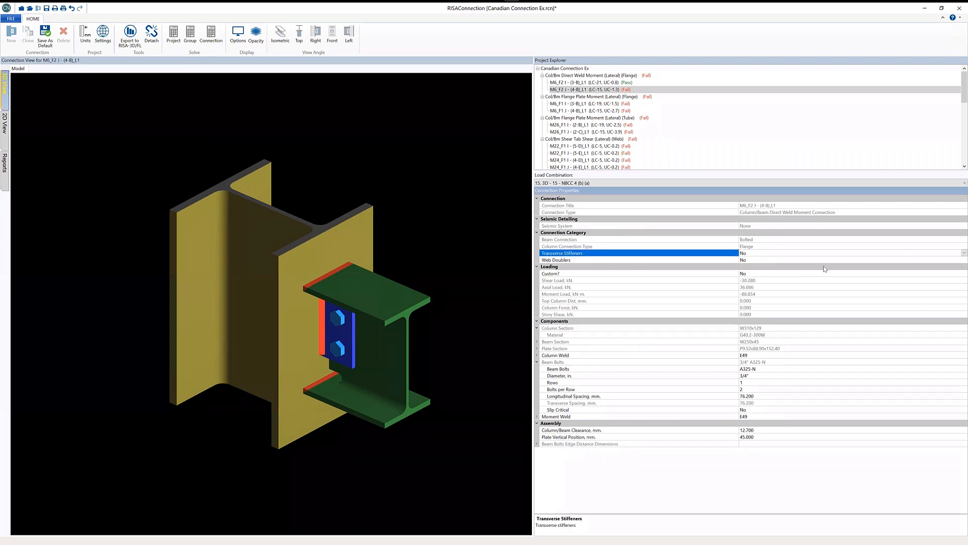
click(958, 254)
click(811, 264)
click(206, 283)
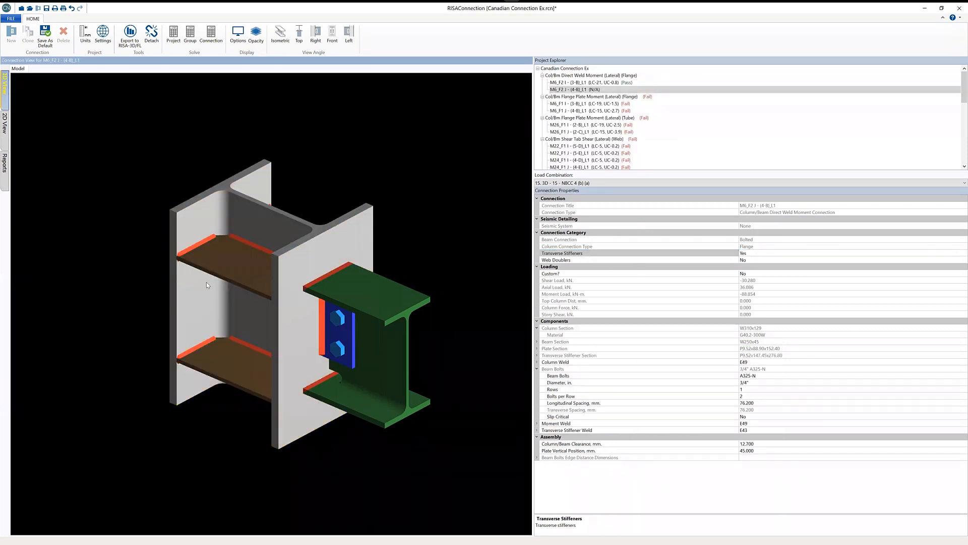
click(234, 287)
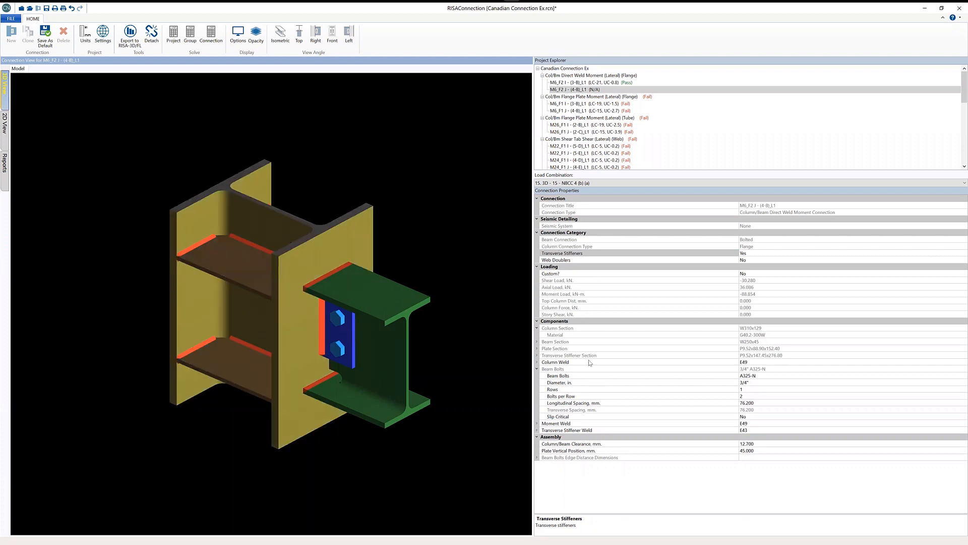
Step: Set the transverse stiffener thickness to 12 mm, keeping G40.2-260W as the plate material
click(538, 356)
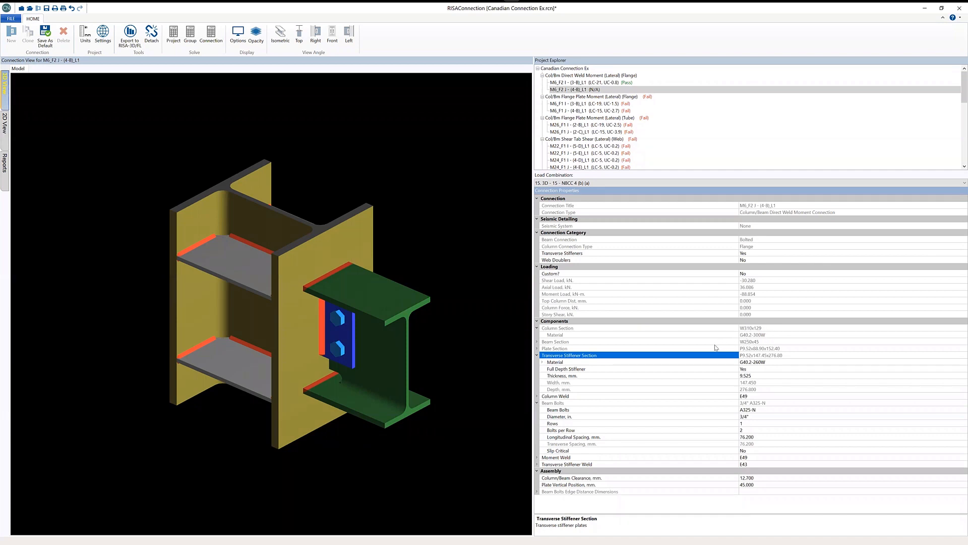
click(755, 376)
text(12)
key(Return)
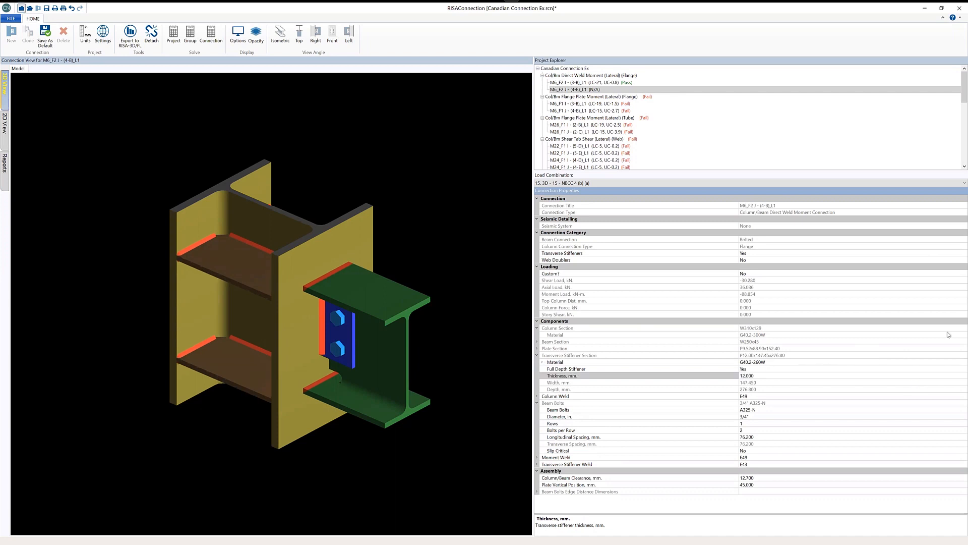
click(799, 361)
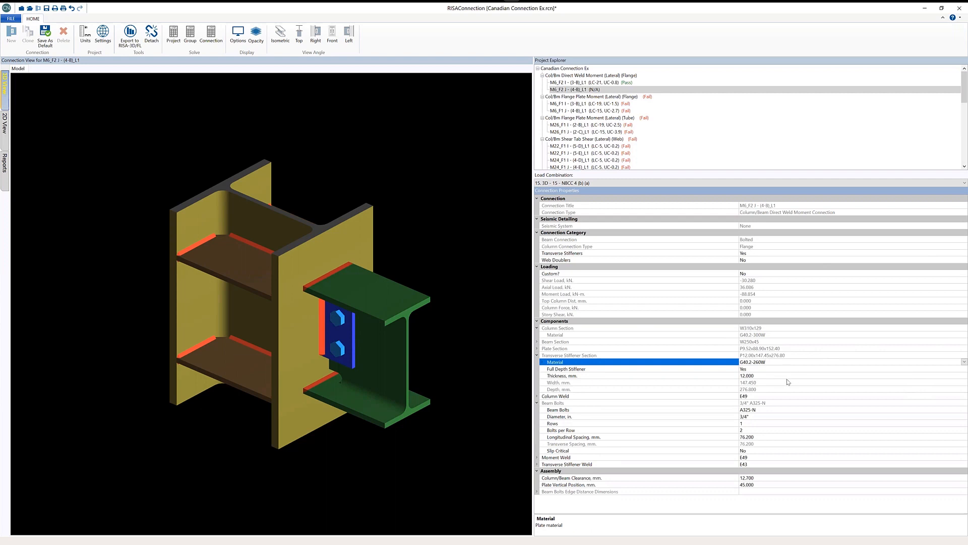
click(218, 269)
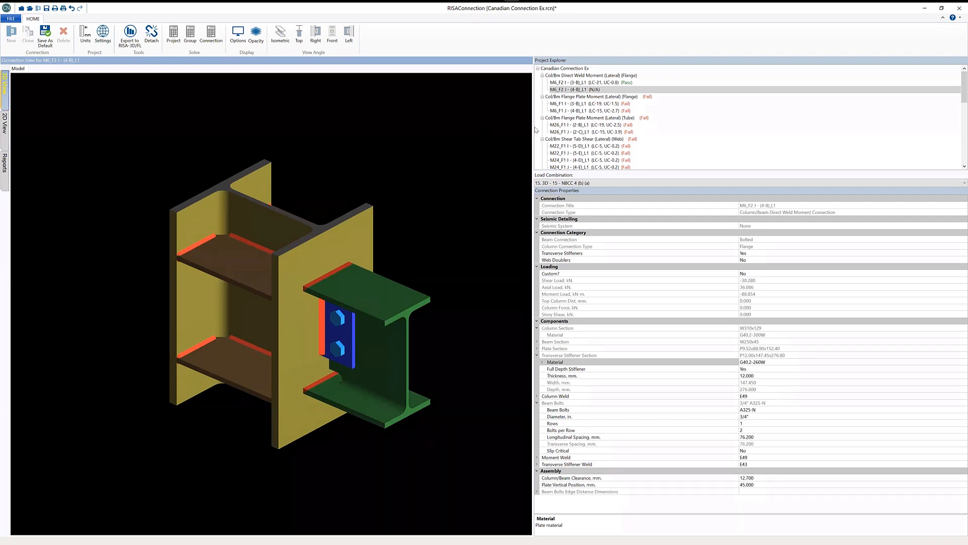
Step: Solve this connection again and review the transverse stiffener weld limitations in its report
click(211, 36)
click(5, 166)
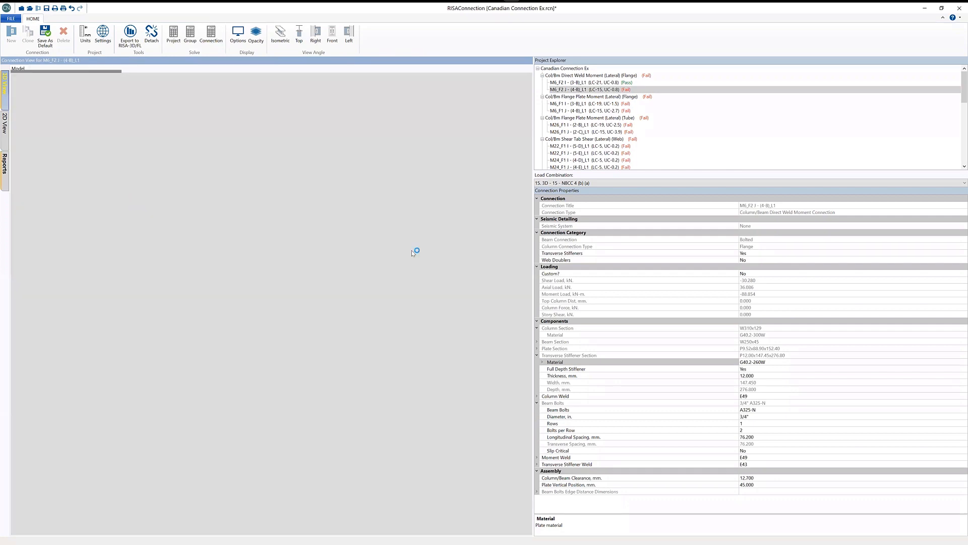
scroll(380, 280, down, 2)
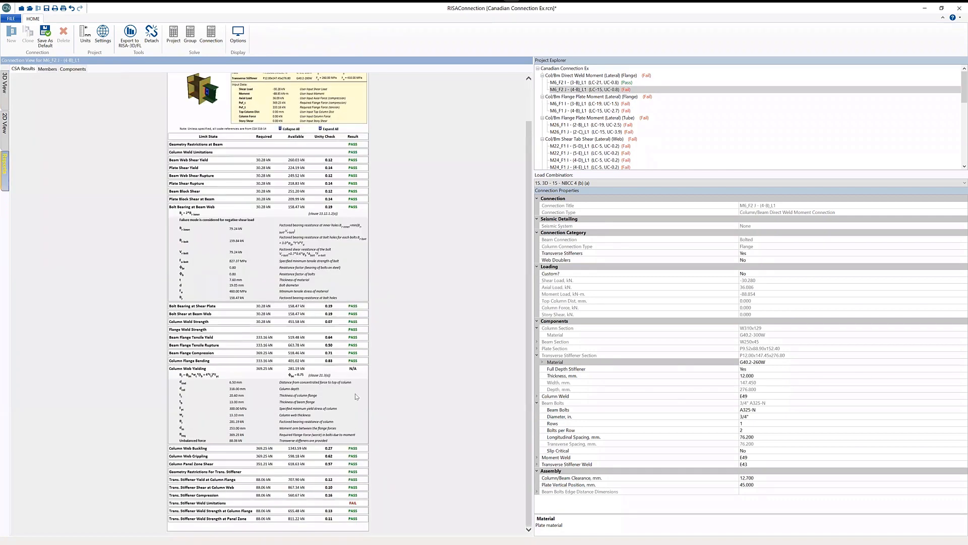
click(337, 503)
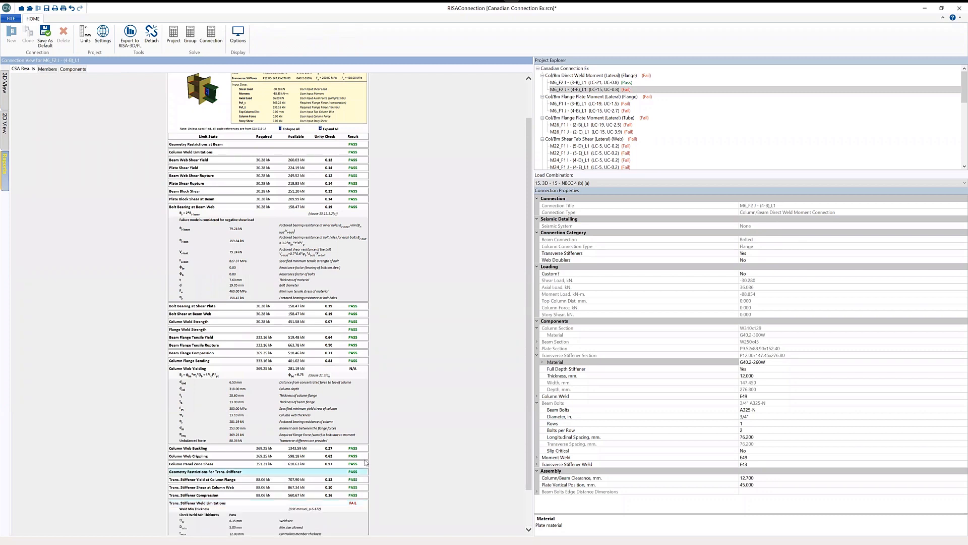
scroll(366, 462, down, 2)
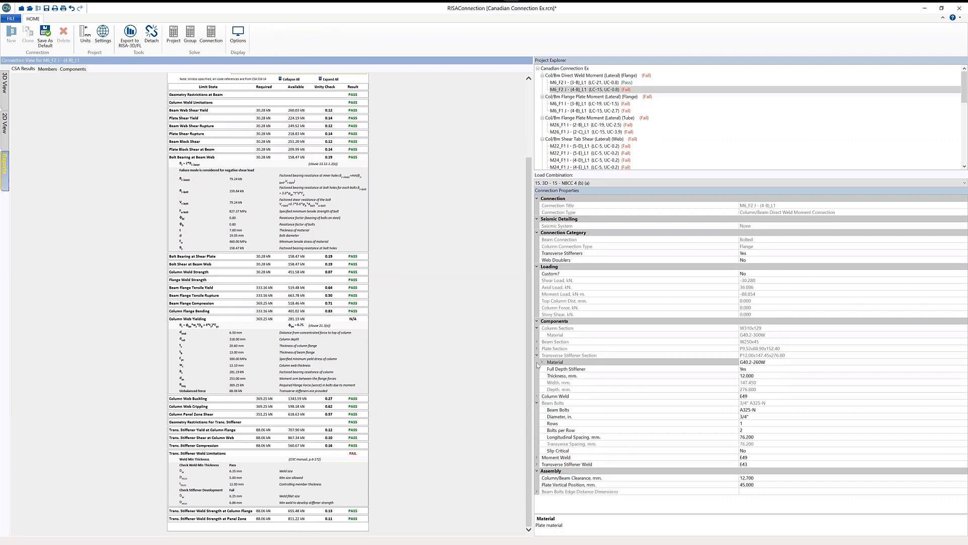
Step: Set the column weld's fillet size to 7 sixteenths, solve the connection again and check the stiffener weld limitations in its report
click(537, 396)
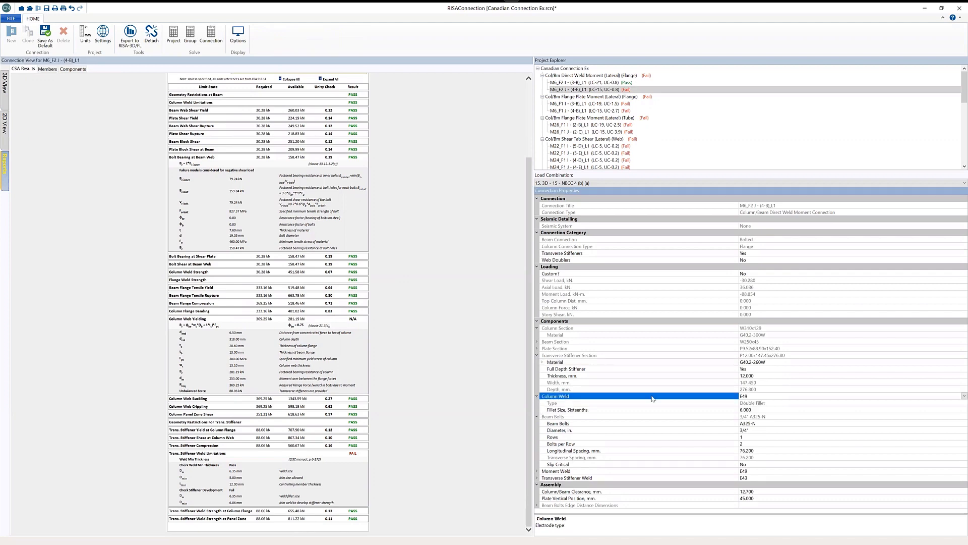
click(760, 409)
text(7)
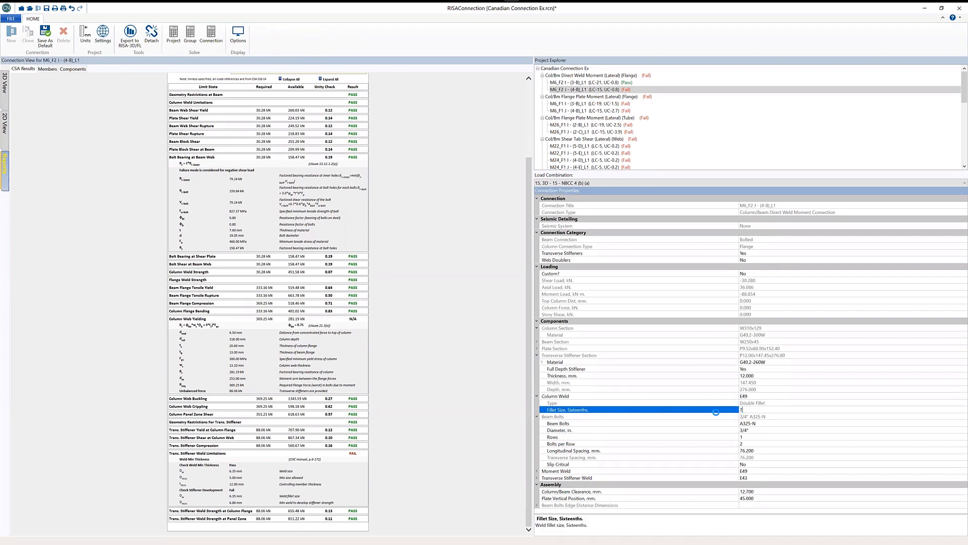
click(210, 36)
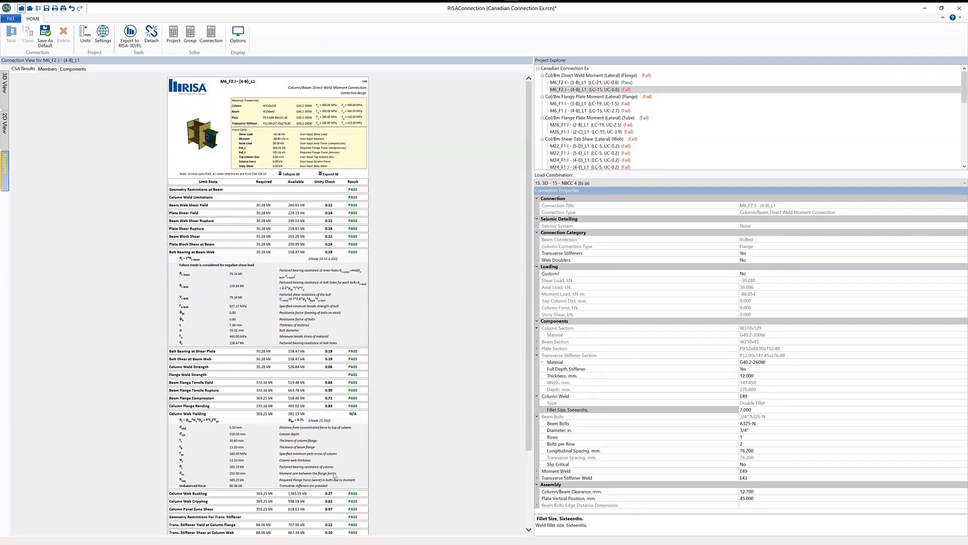
scroll(342, 458, down, 3)
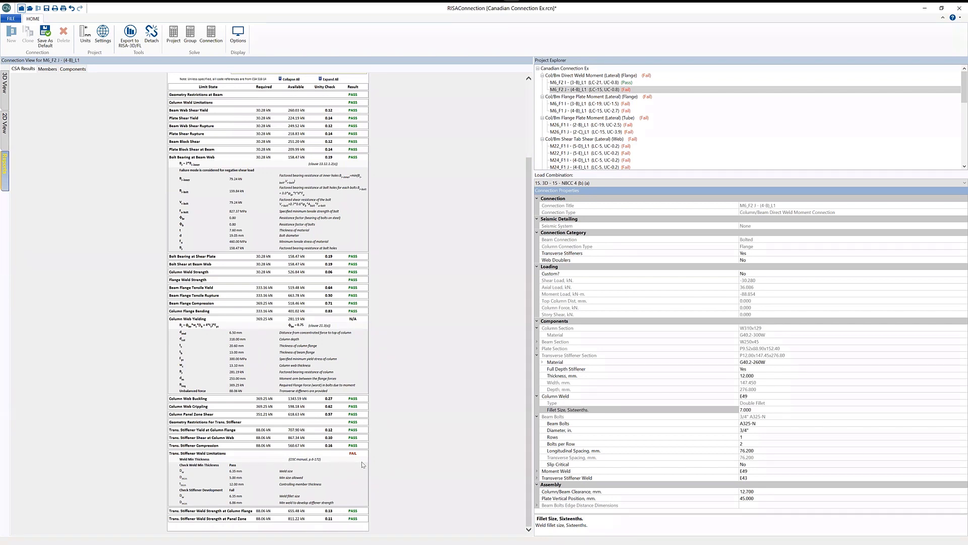
Step: Set the transverse stiffener weld's fillet size to 6 sixteenths, then solve the connection again and check the weld limitations in its report
click(537, 478)
click(755, 491)
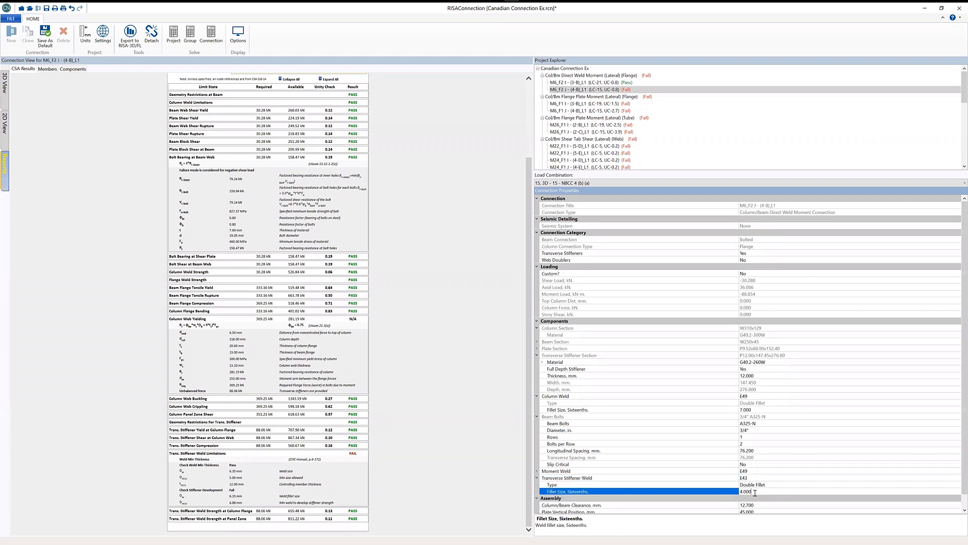
text(6)
click(211, 36)
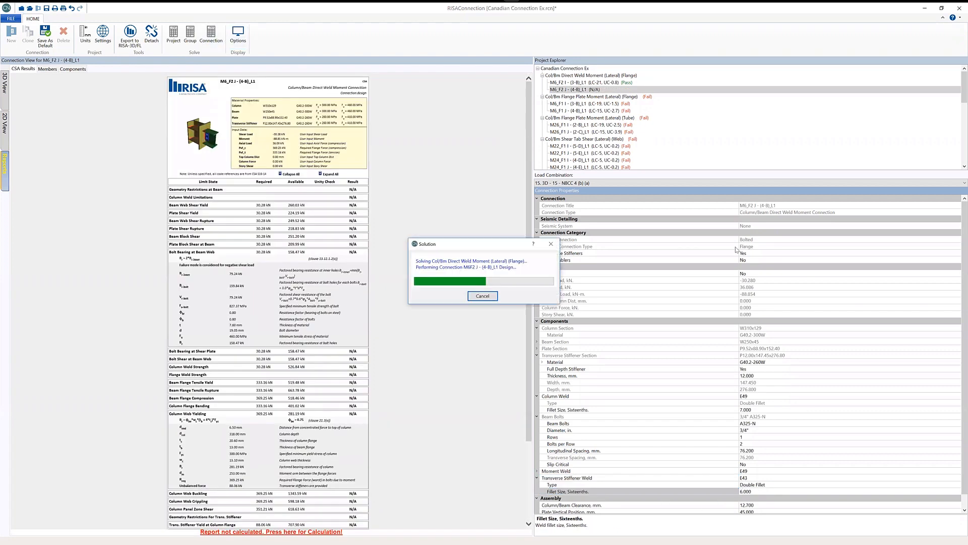
scroll(404, 319, down, 3)
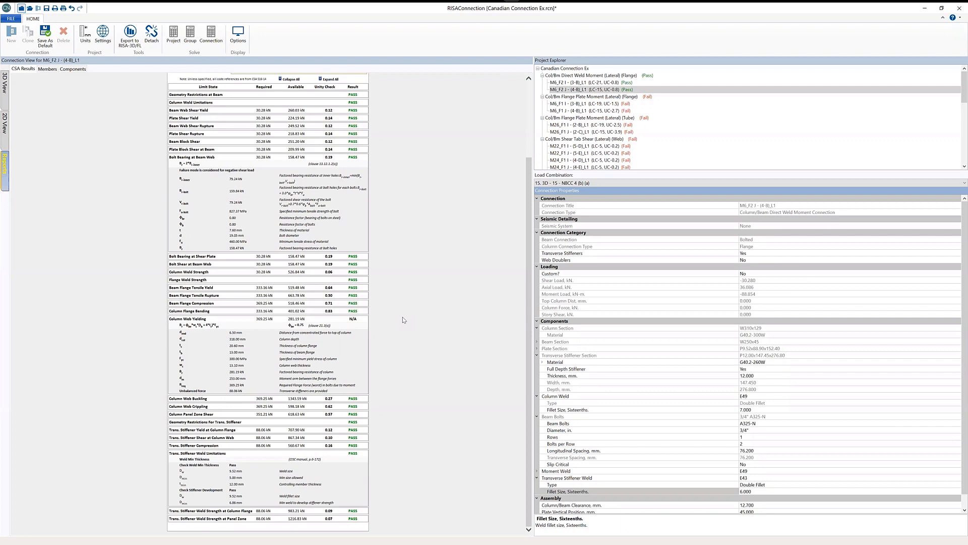
Step: Open connection M6_F1 I - (3-B)_L1 from the Col/Bm Flange Plate Moment (Lateral) (Flange) group and inspect it in the isometric 3D view
click(578, 69)
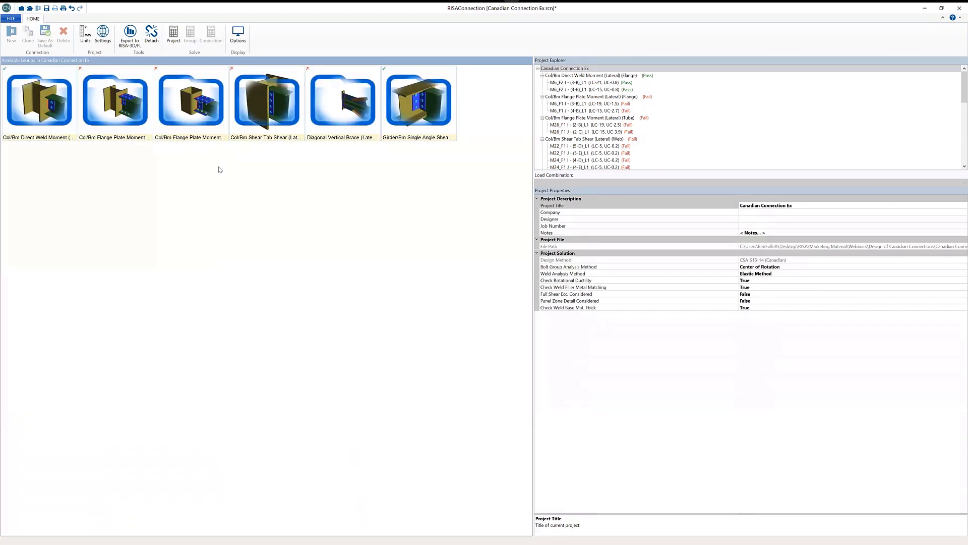
double_click(127, 114)
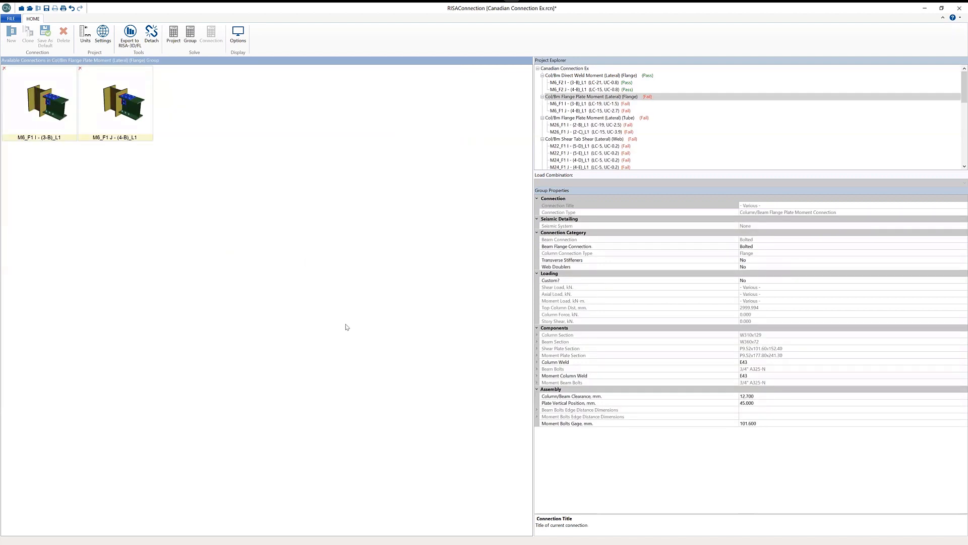
double_click(37, 123)
drag(411, 344, 217, 253)
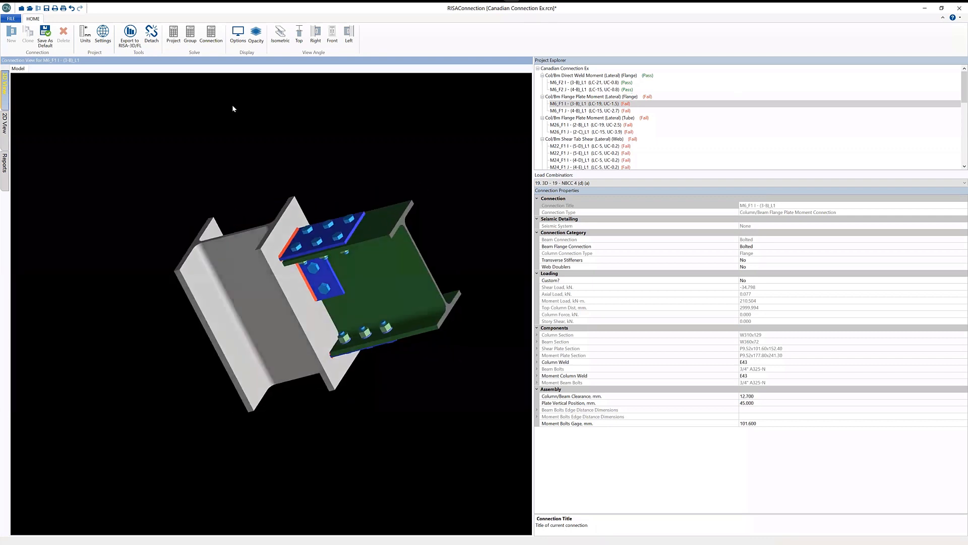
click(281, 33)
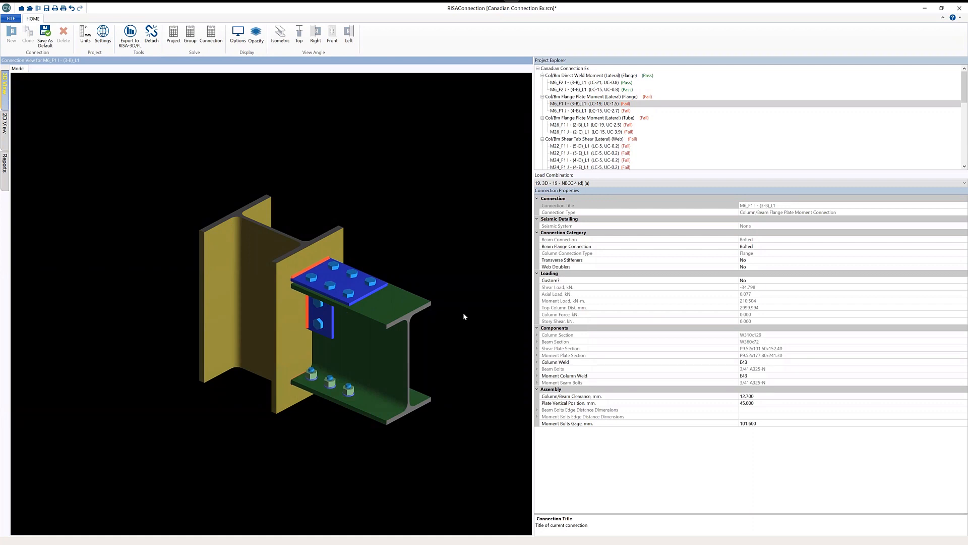
Step: Look through the available load combinations, keeping 3D - 19 - NBCC 4 (d) (a), and review the connection's report for failing limit states
click(819, 183)
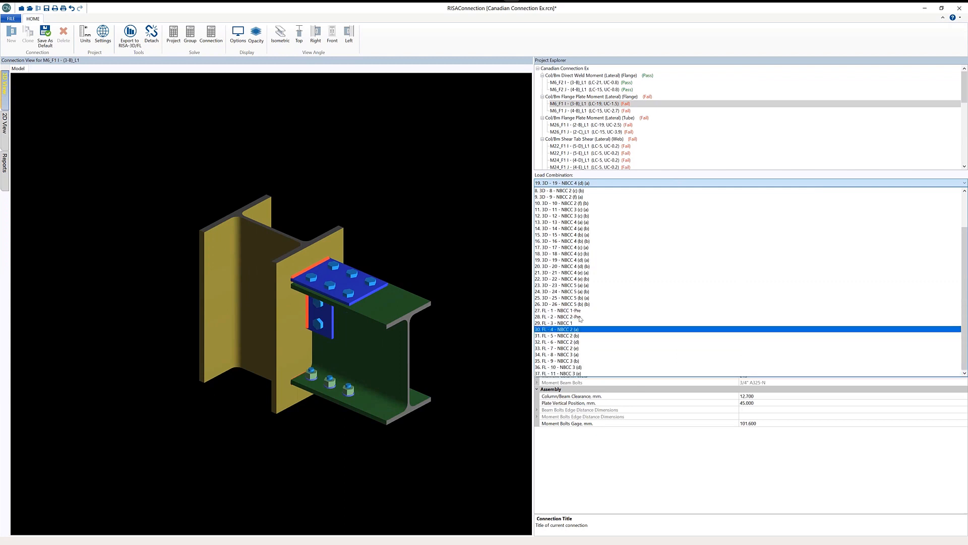
click(619, 170)
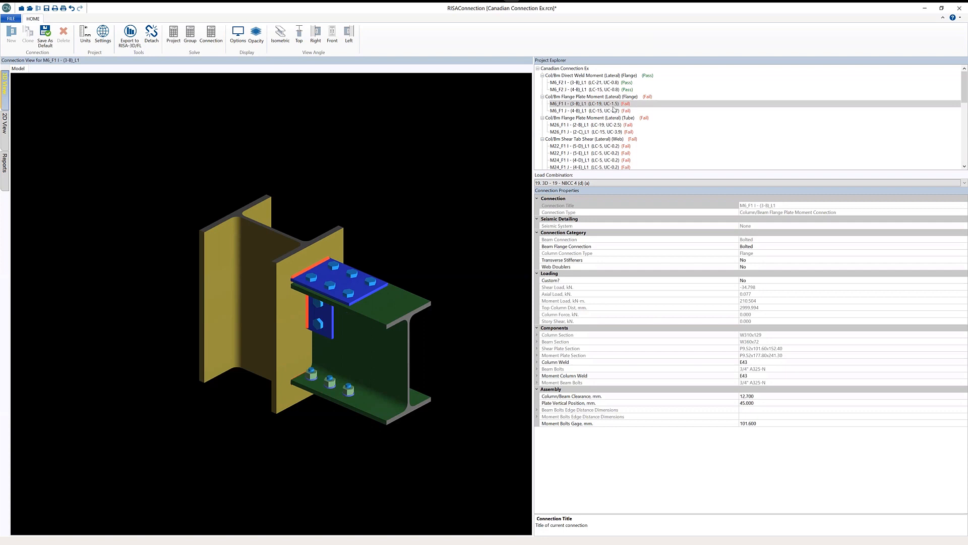
click(5, 166)
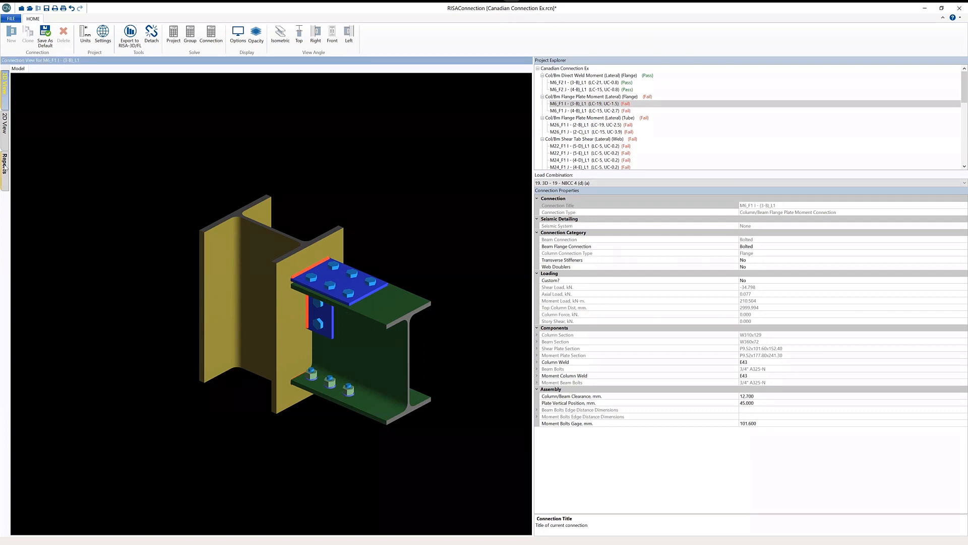
click(5, 166)
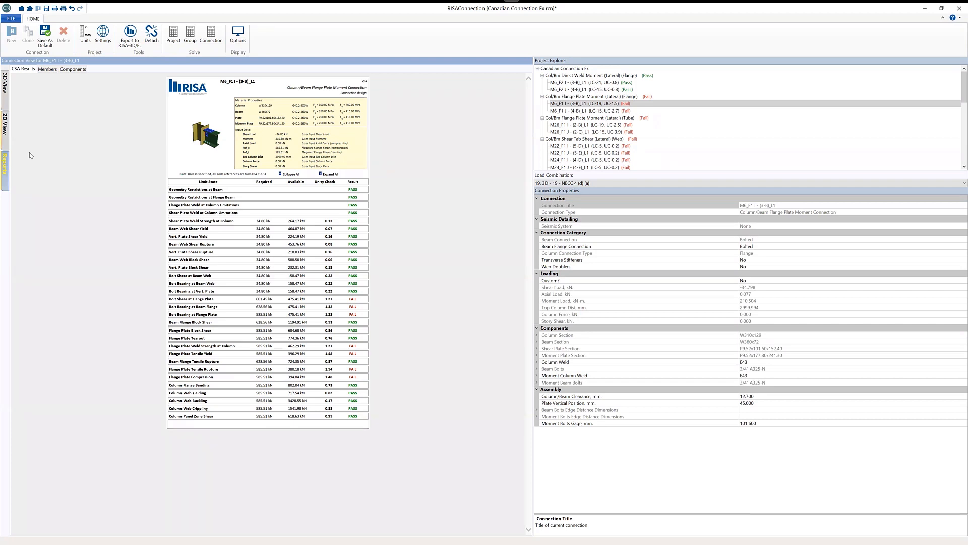
Step: Inspect the connection's 2D views and, from the top view, set the moment plate's width to 200 mm and its thickness to 12 mm
click(5, 126)
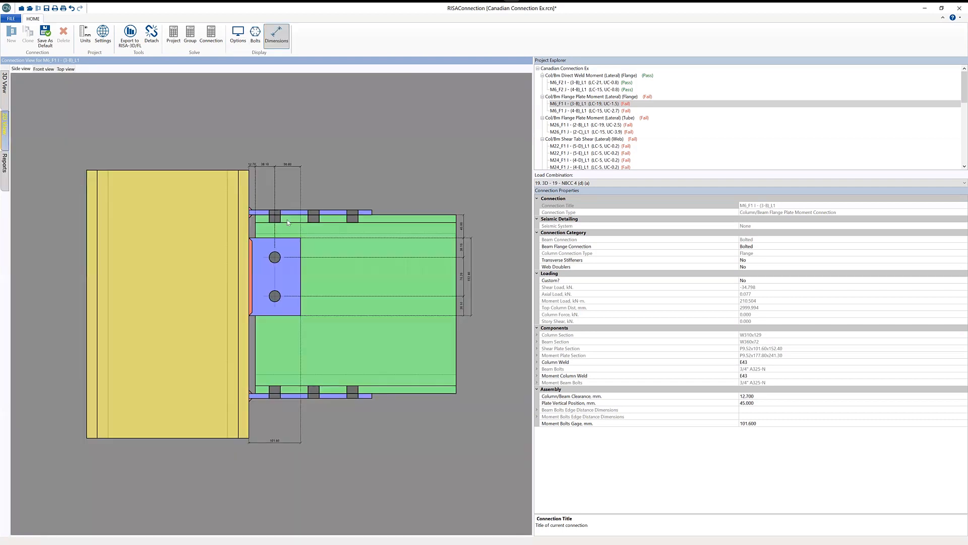
click(44, 69)
click(65, 68)
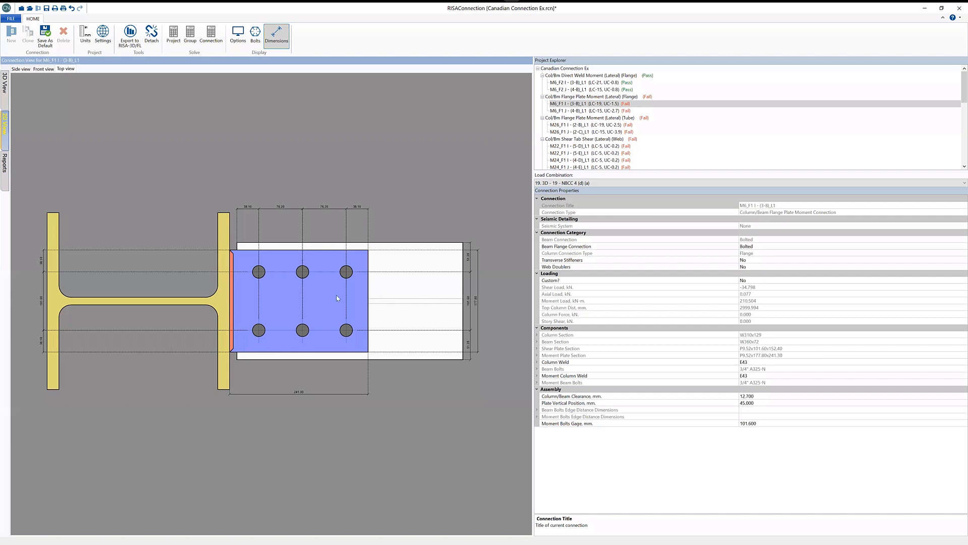
click(476, 303)
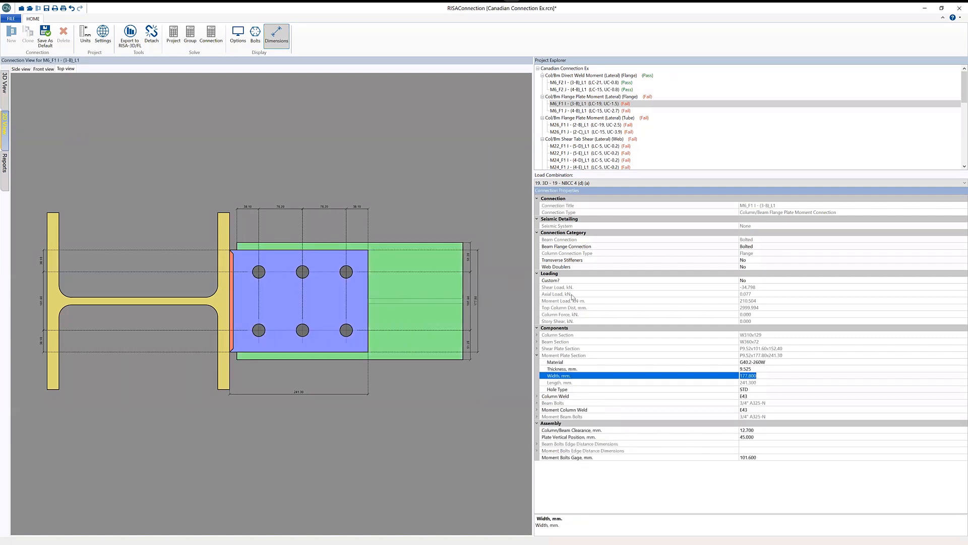
text(200)
key(Return)
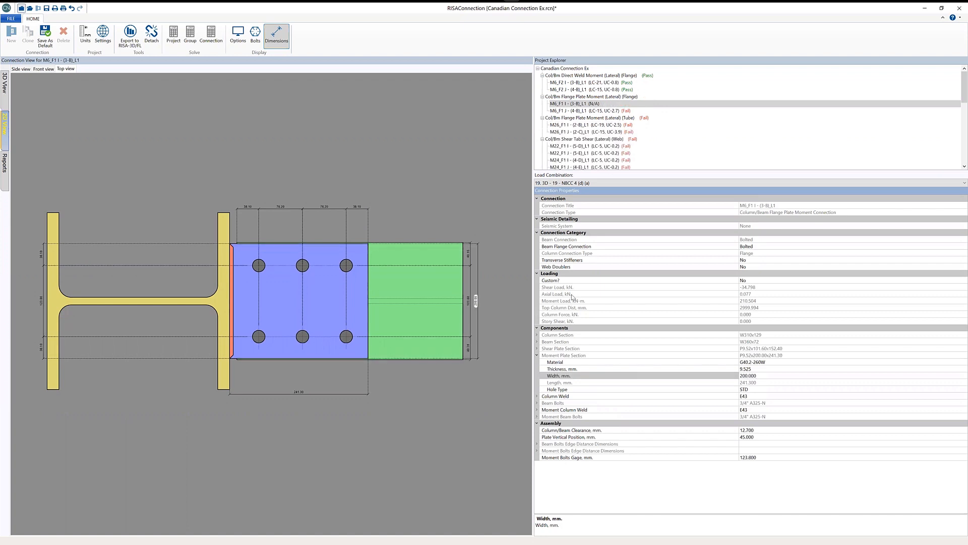
click(760, 368)
text(12)
key(Return)
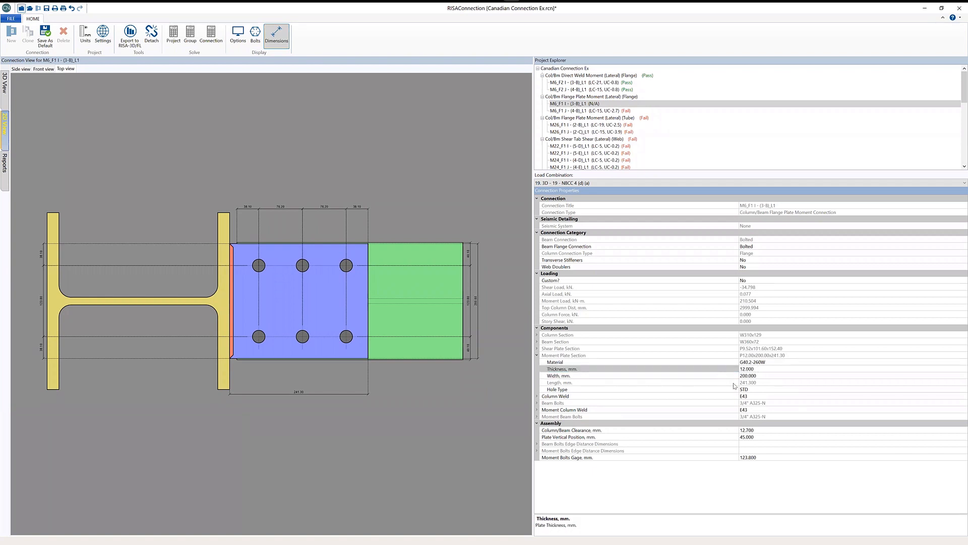
Step: Set the moment bolts gage to 120 mm
click(468, 301)
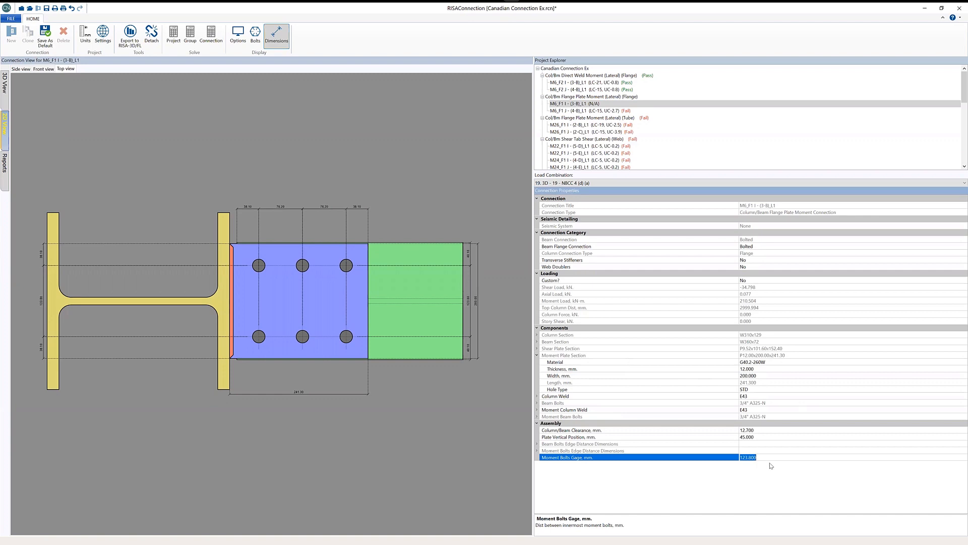
text(120)
key(Return)
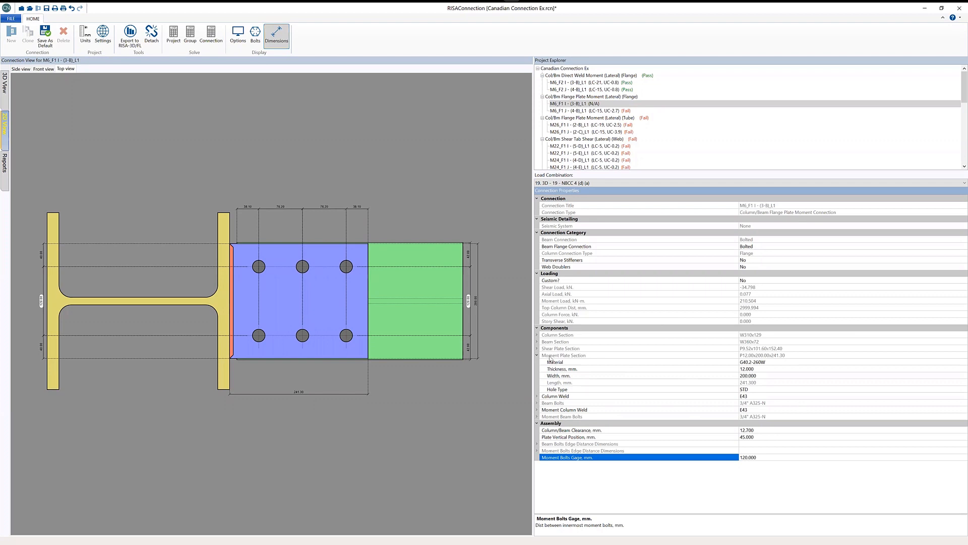
Step: Change the moment beam bolts to A325M-N with a 22 mm diameter
click(538, 402)
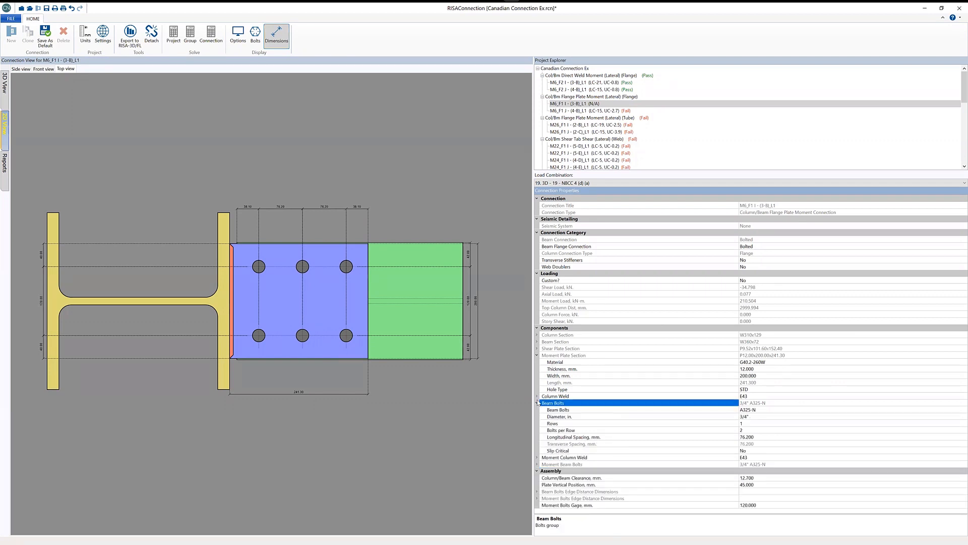
click(538, 396)
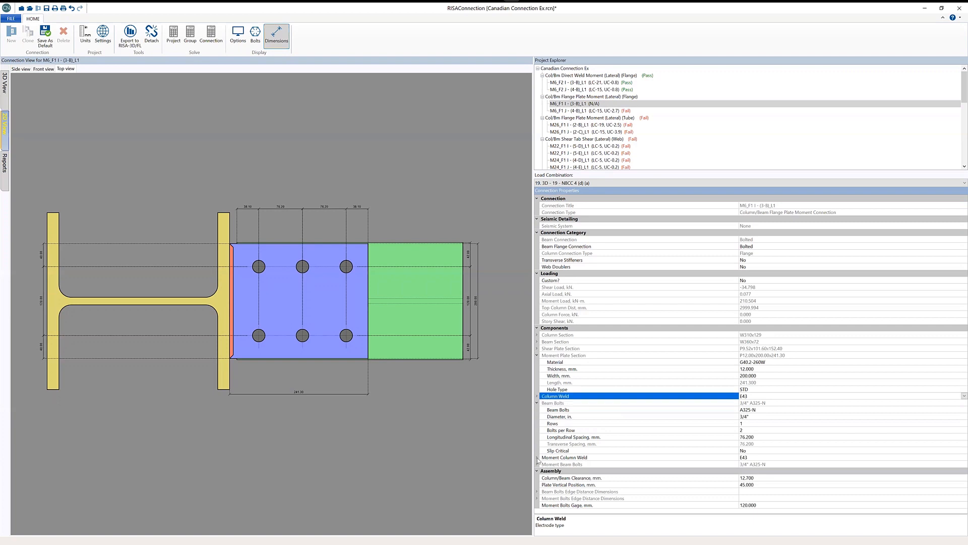
click(537, 464)
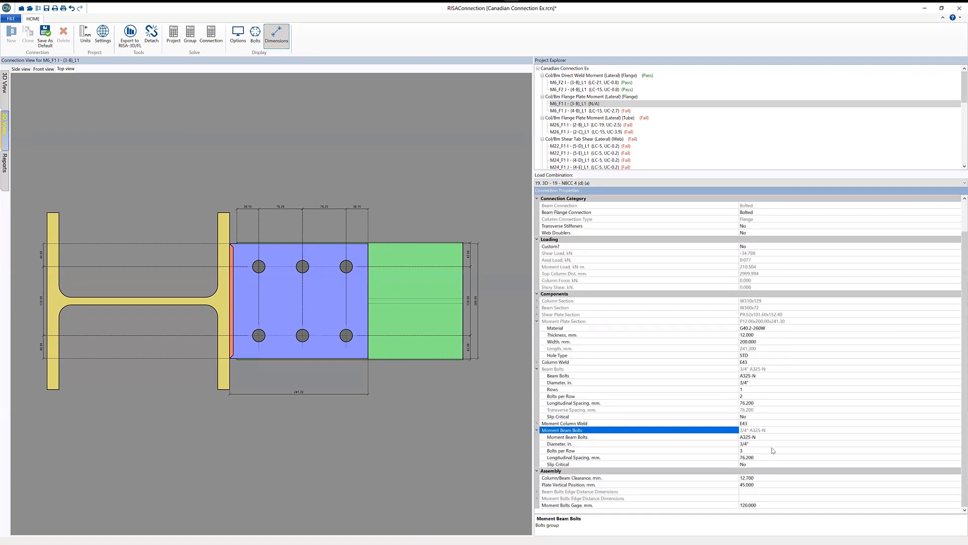
click(937, 437)
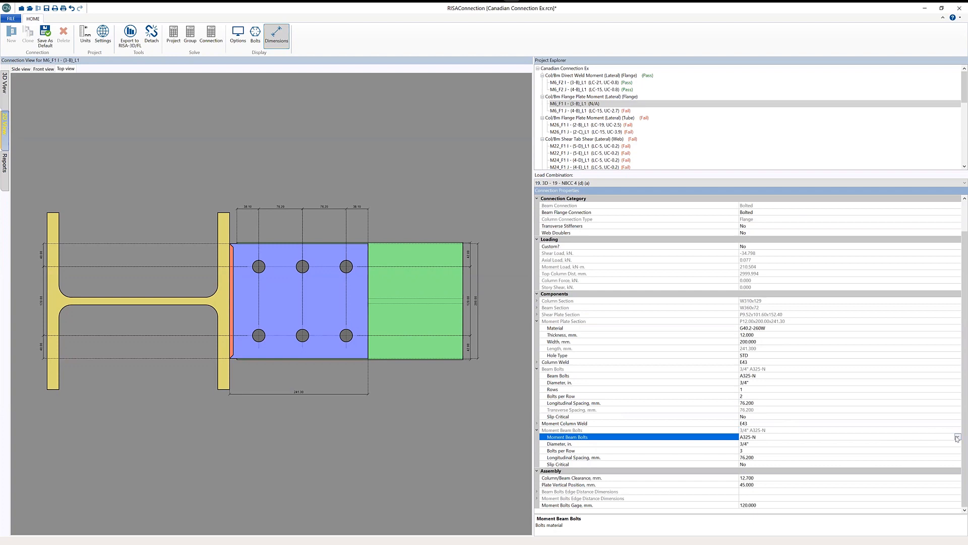
click(957, 438)
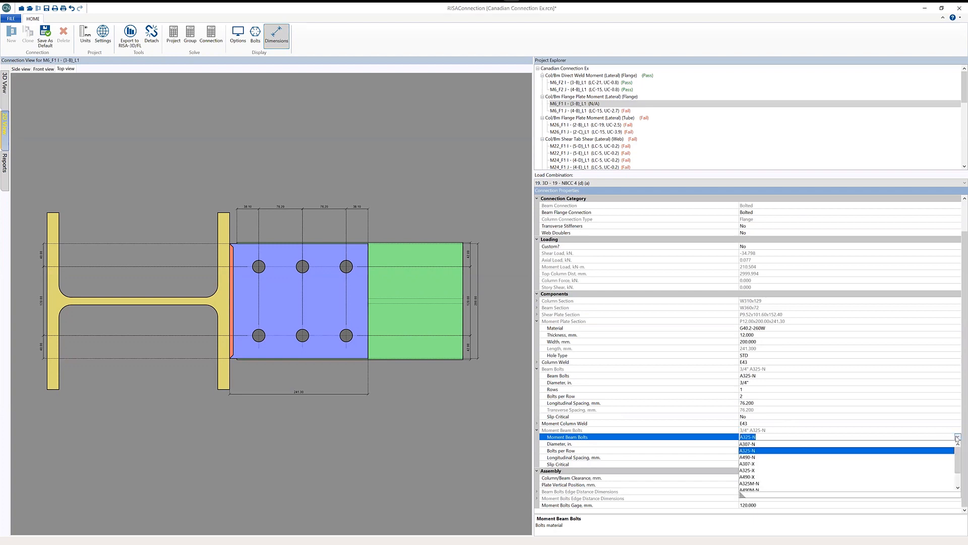
click(759, 484)
click(839, 444)
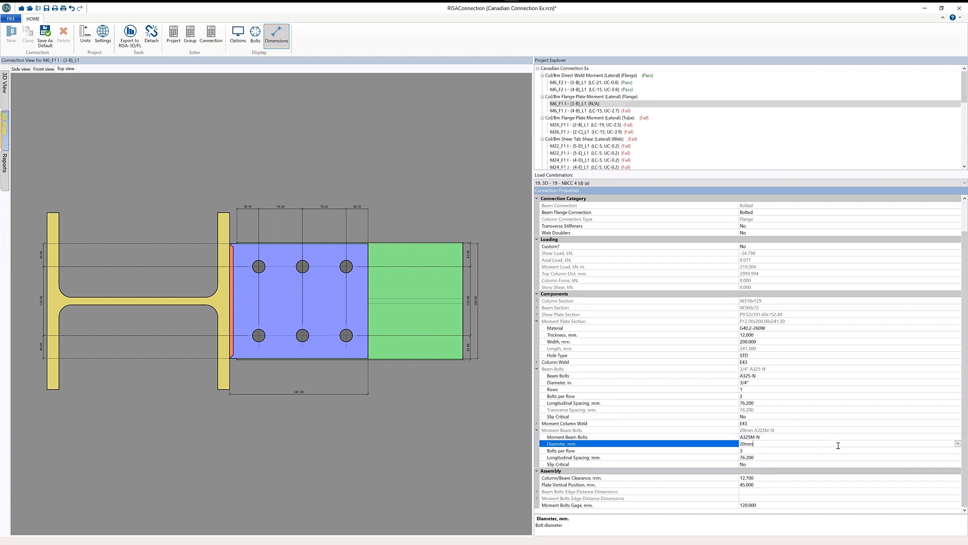
click(957, 443)
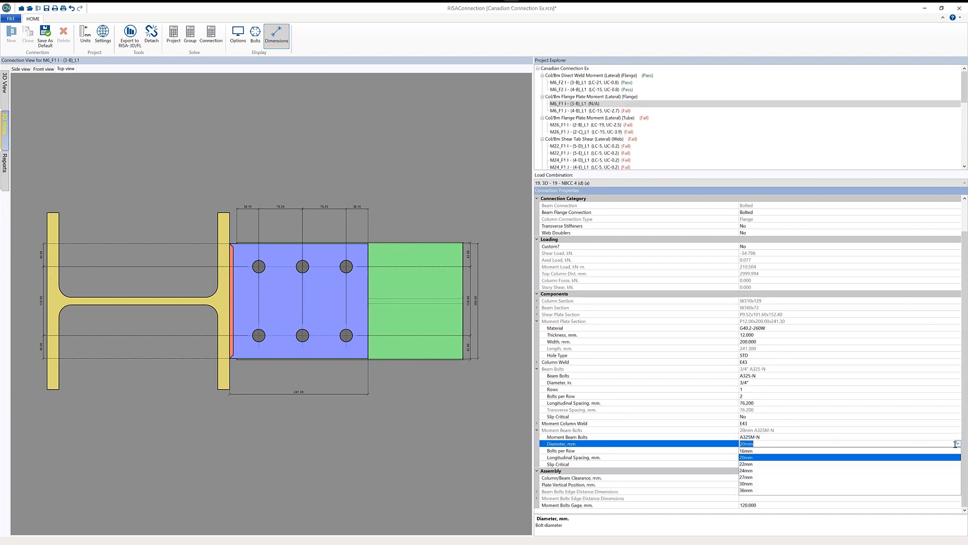
click(746, 464)
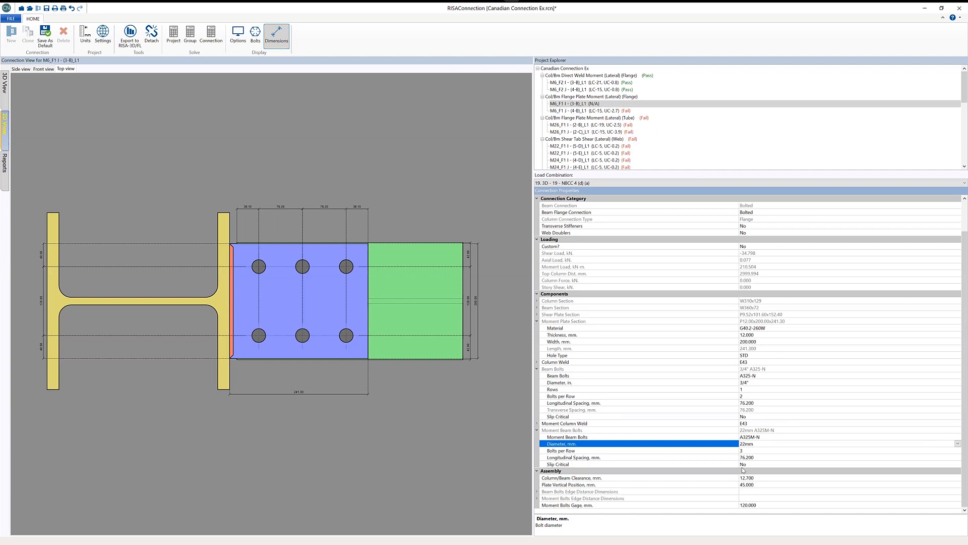
Step: Solve the connection with the revised plate and bolts and review the flange plate limit states in its report
click(333, 237)
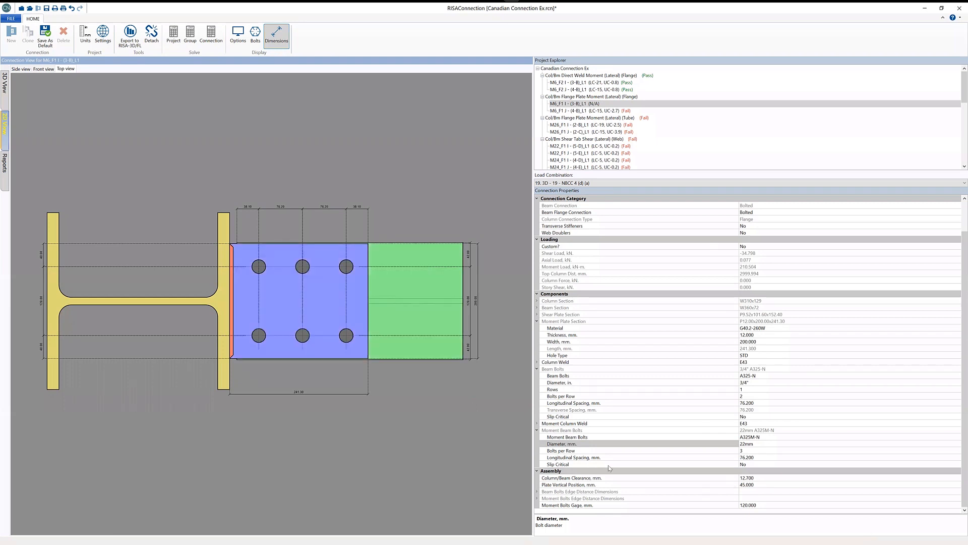
click(211, 34)
click(4, 164)
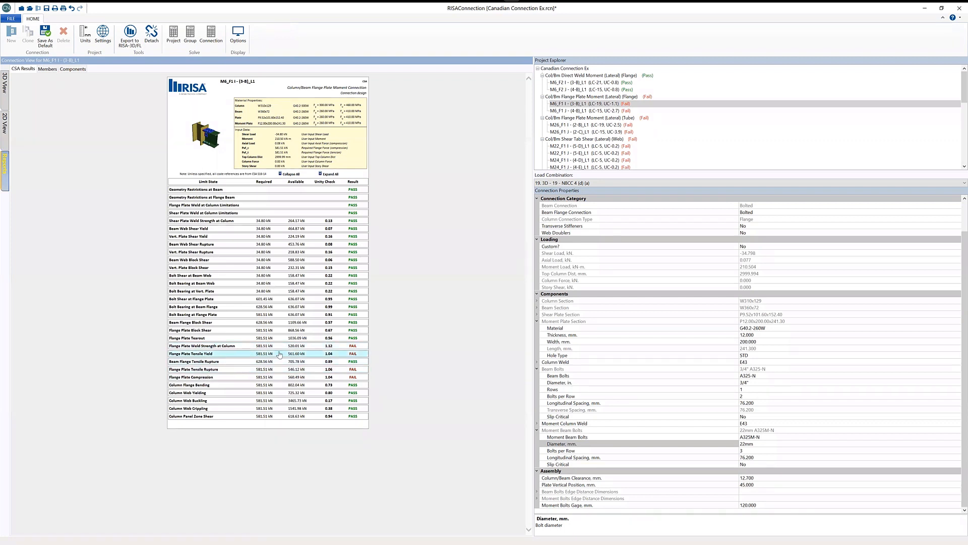
Step: Set the moment column weld's fillet size to 5 sixteenths
click(536, 423)
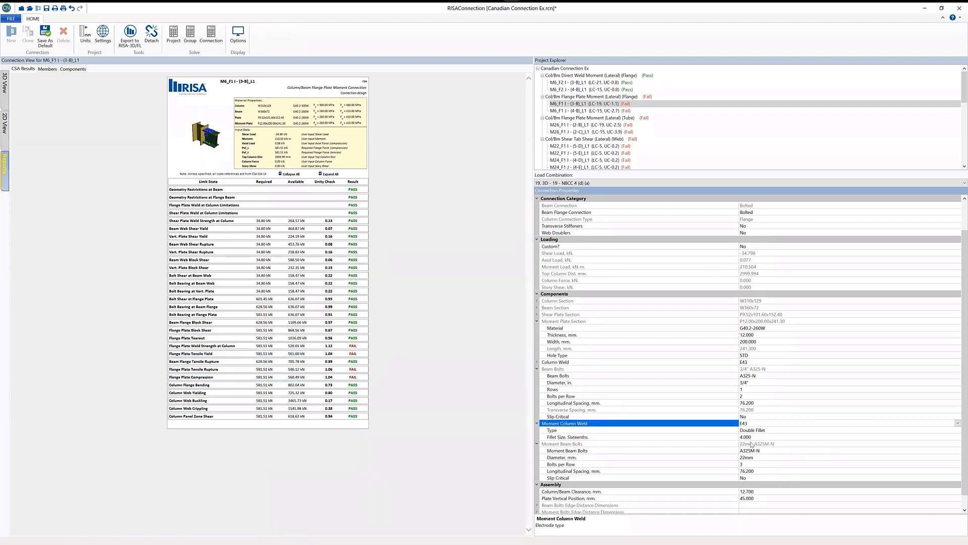
click(779, 437)
text(5)
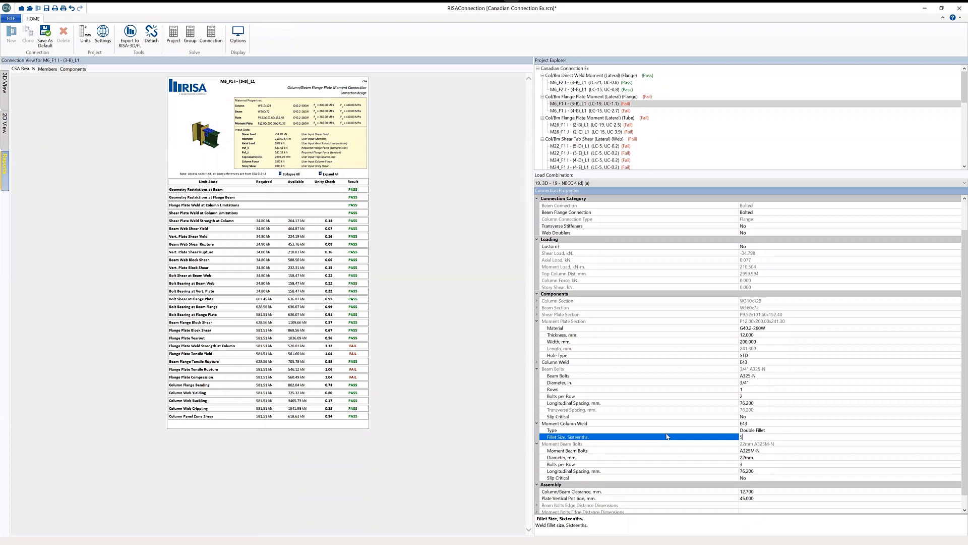
key(Return)
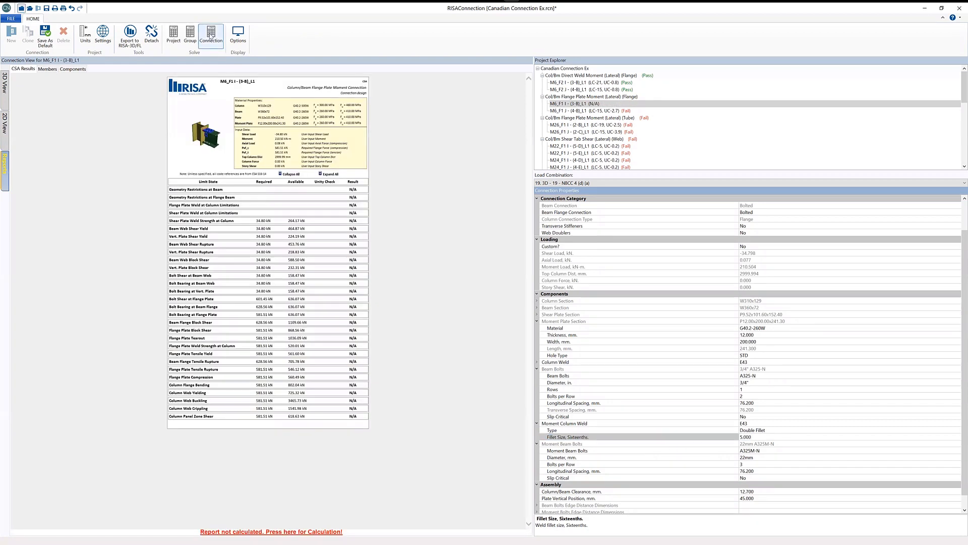
Step: Solve the connection, check its flange plate tensile yield calculation, set the moment plate's thickness to 13 mm and solve again
click(211, 34)
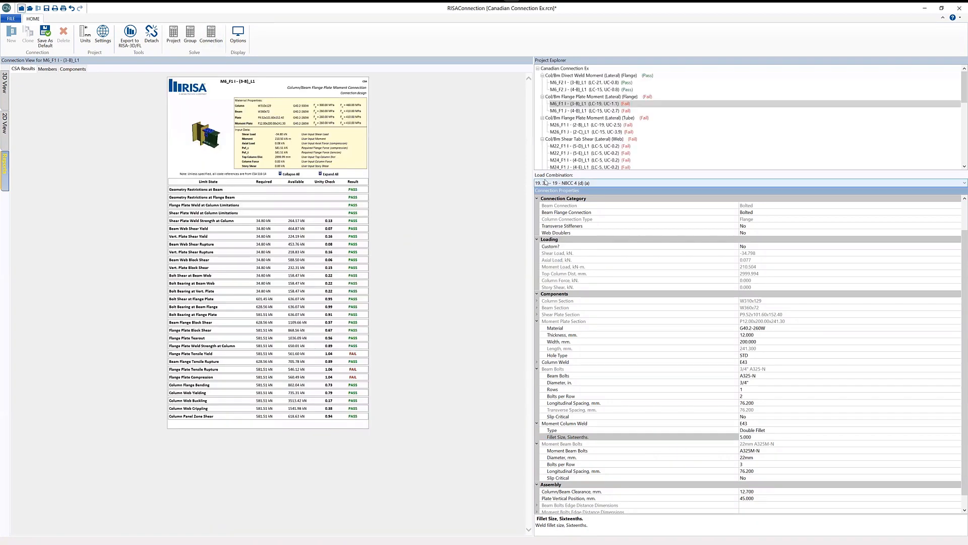
click(337, 356)
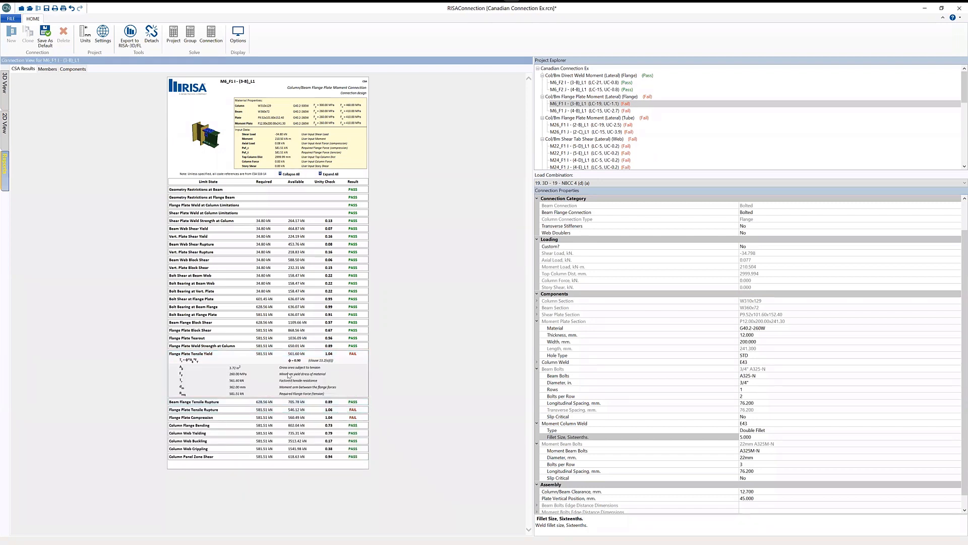
click(762, 334)
text(13)
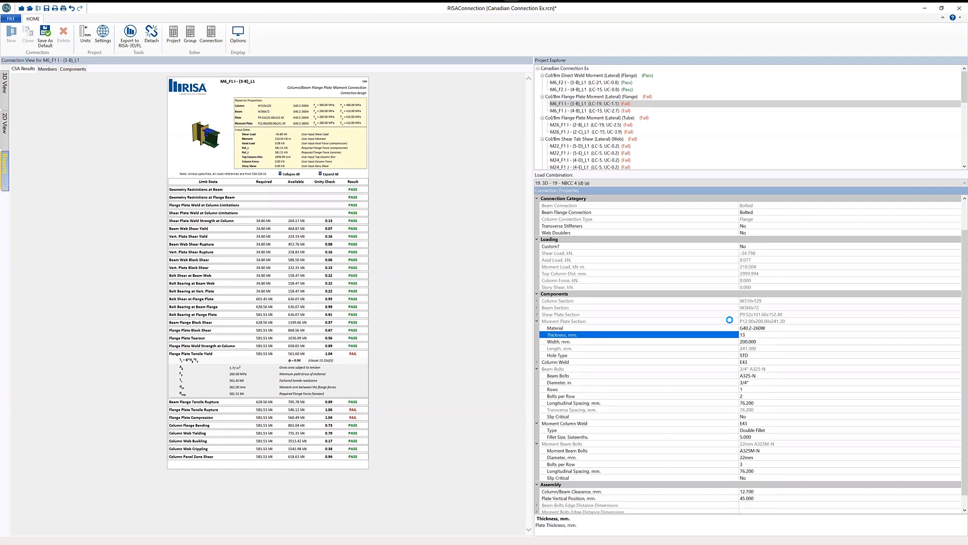
key(Return)
click(211, 34)
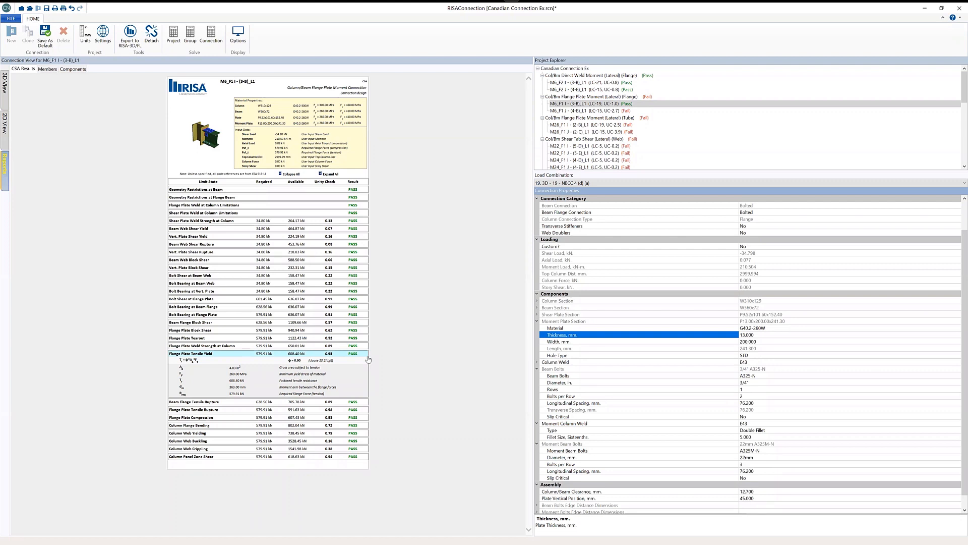
Step: Inspect the revised flange plate connection in the 2D and 3D views, finishing with the isometric orientation
click(6, 126)
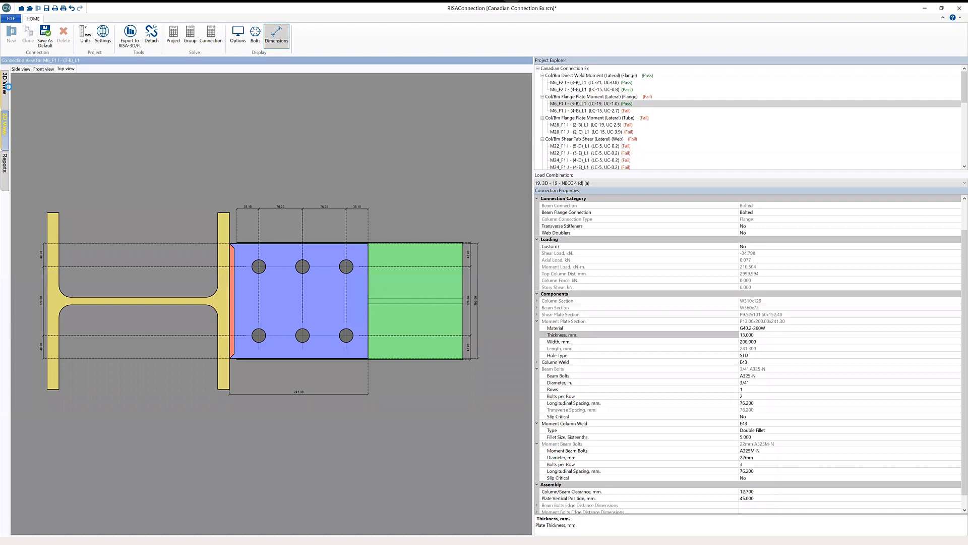
click(6, 83)
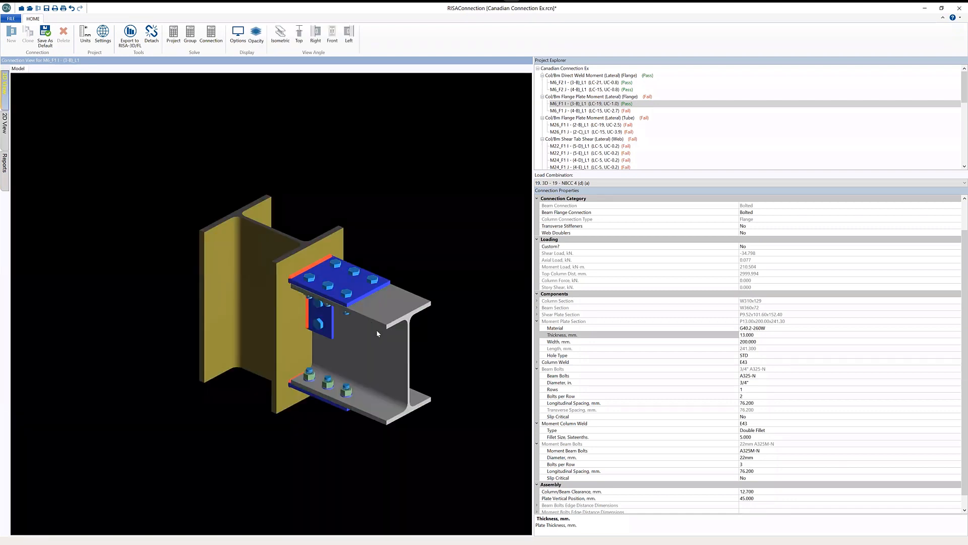
drag(419, 259, 342, 301)
drag(432, 361, 182, 272)
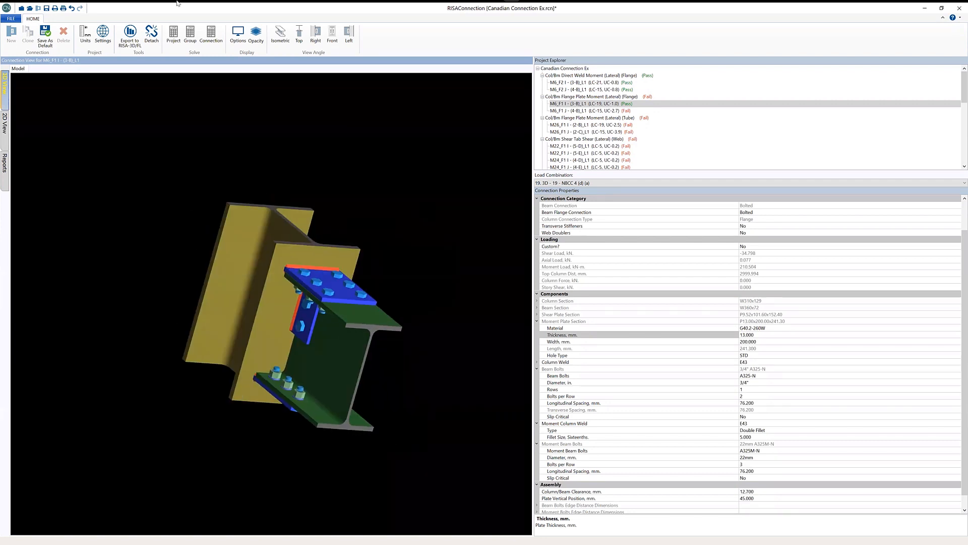
click(280, 35)
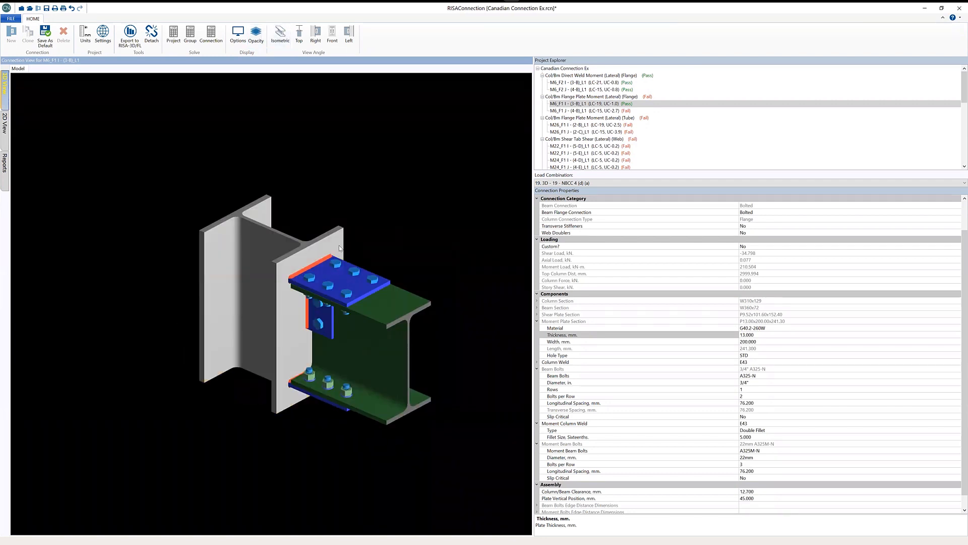
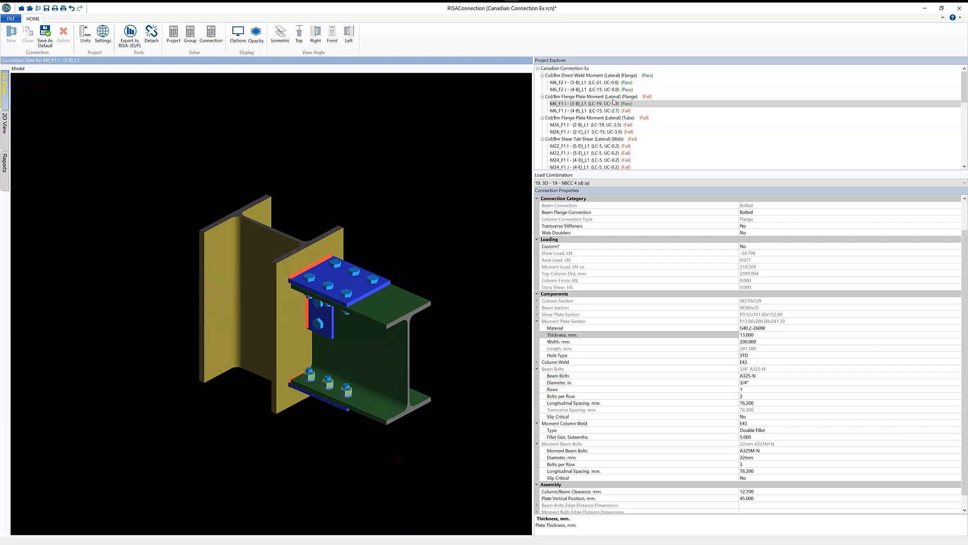
Step: Return to the project overview, open the Girder/Bm Single Angle Shear group and review its list of connections
click(579, 68)
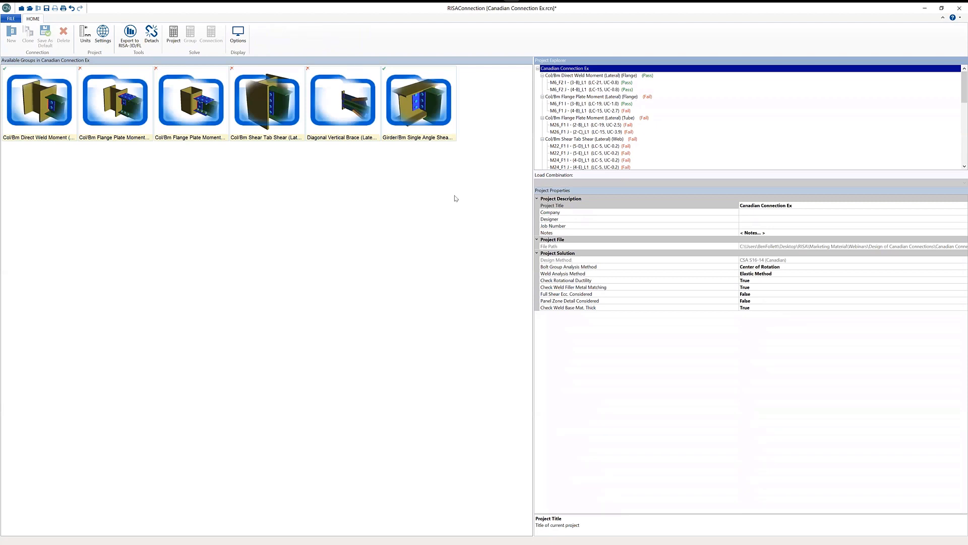
click(277, 111)
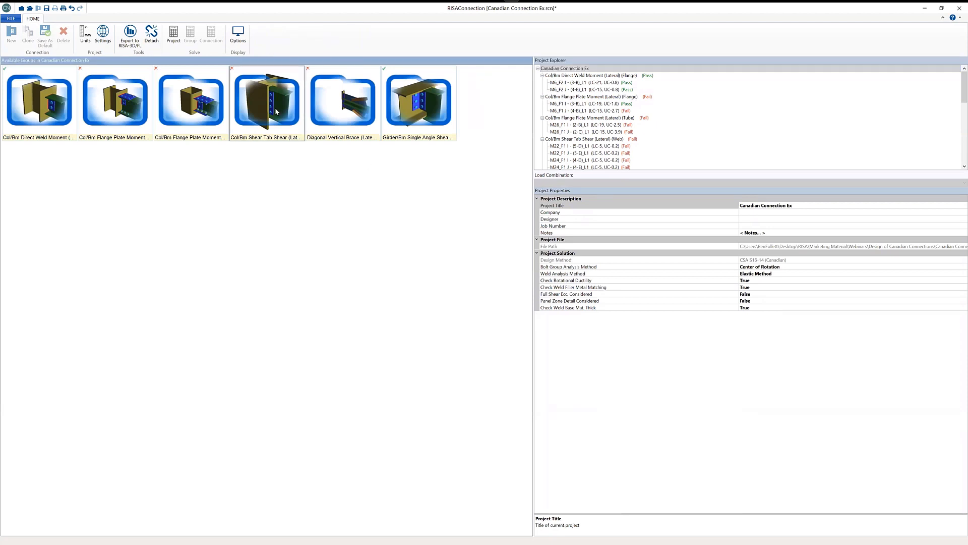
double_click(434, 109)
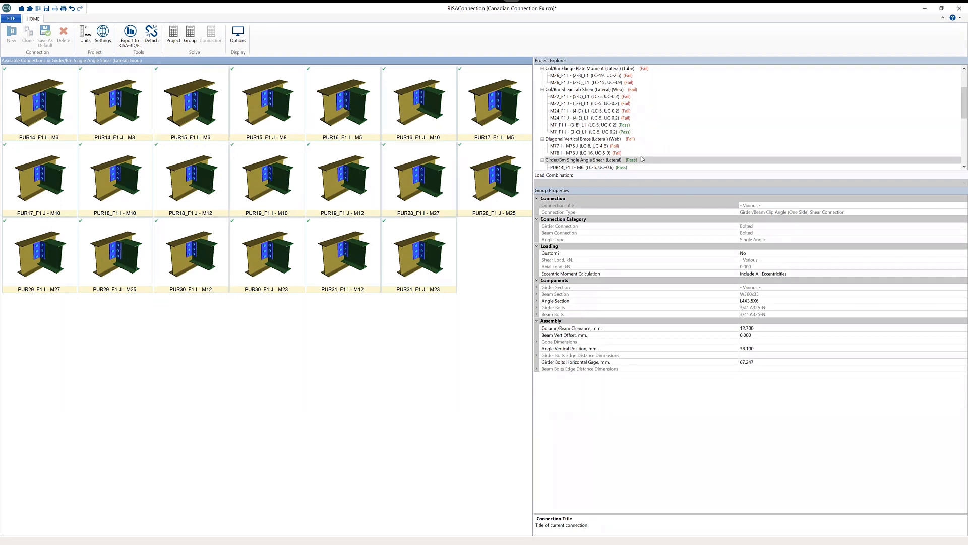
scroll(641, 159, down, 3)
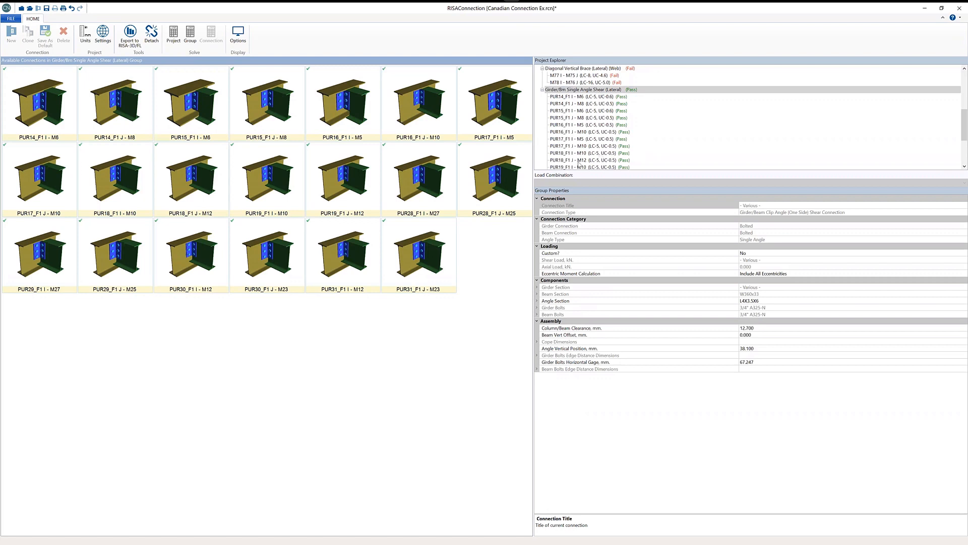
scroll(636, 93, up, 2)
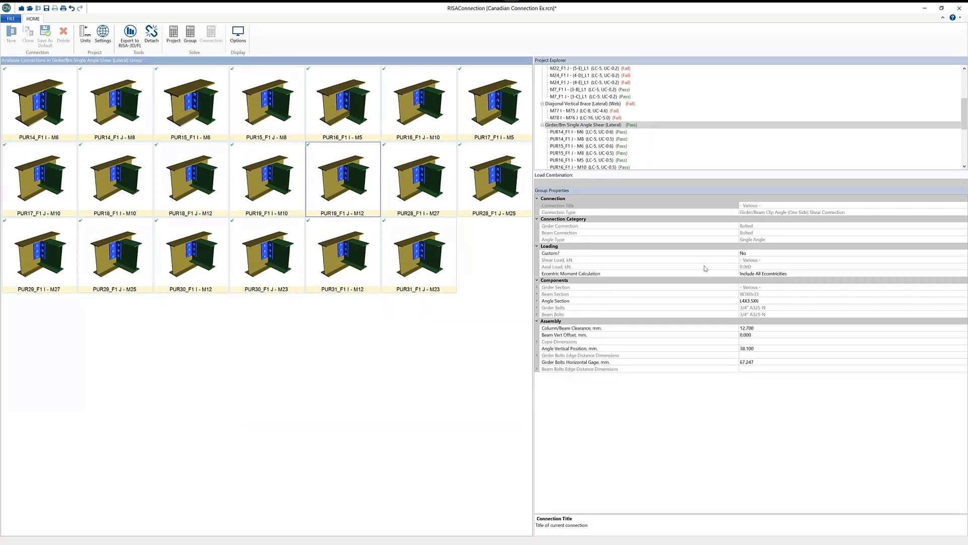
Step: Set the girder bolts and the beam bolts of the whole single angle shear group to 2 bolts per row
click(538, 294)
click(537, 322)
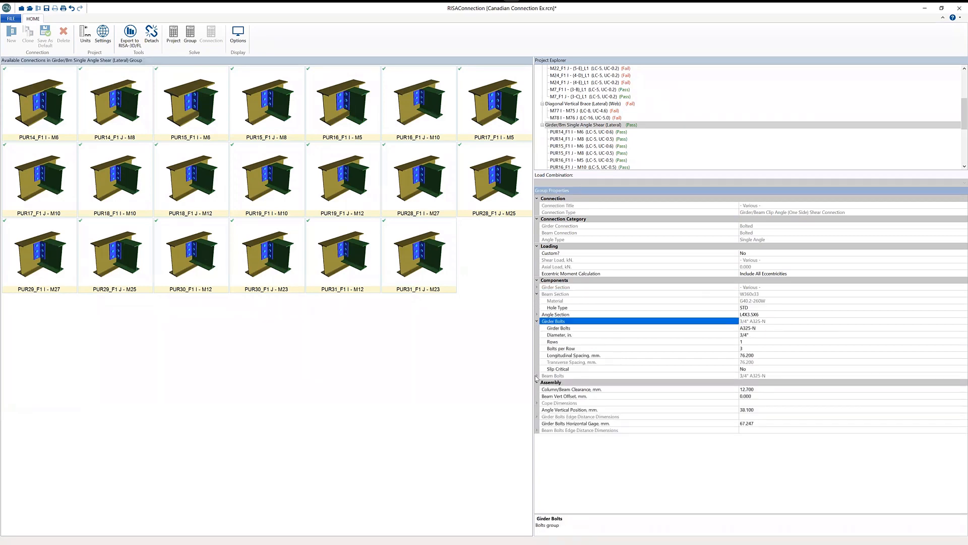
click(538, 376)
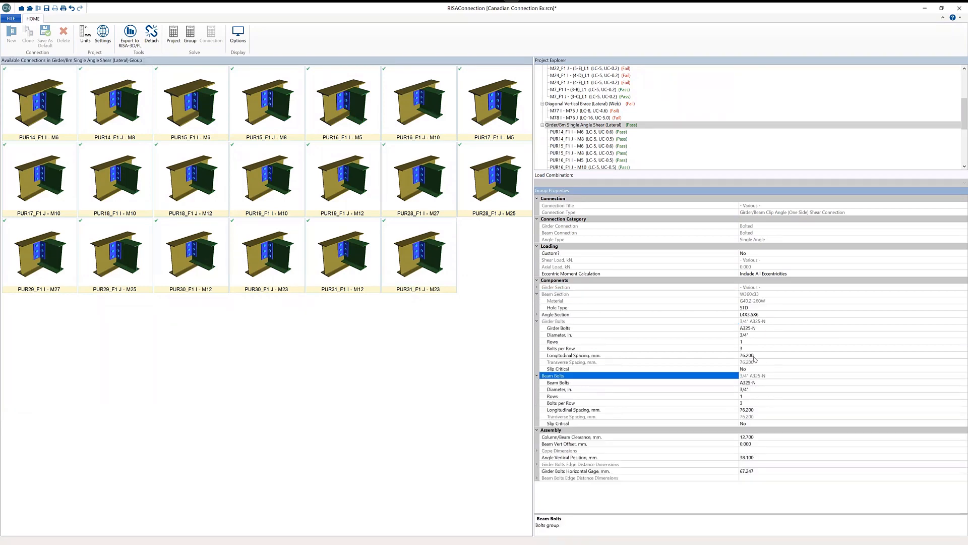
click(755, 354)
click(753, 348)
click(754, 348)
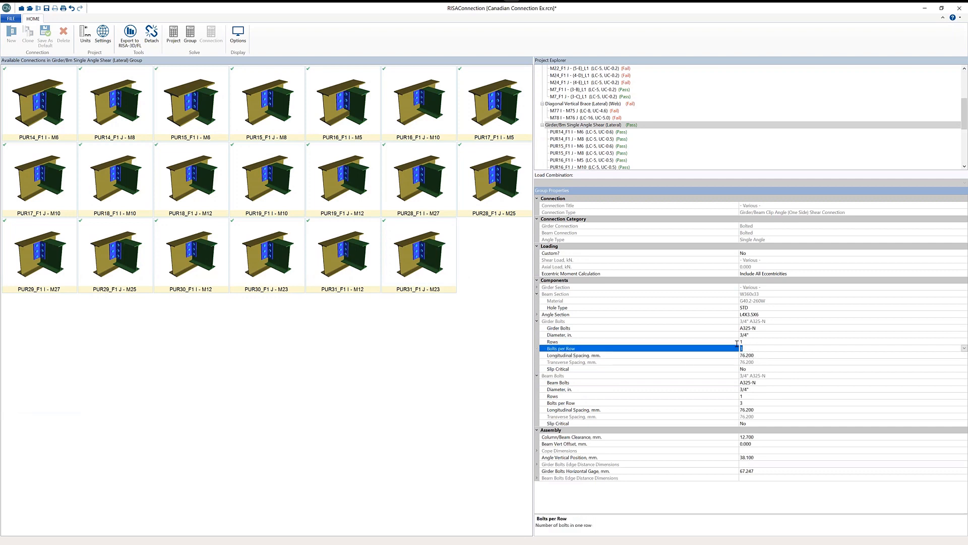
click(750, 404)
text(2)
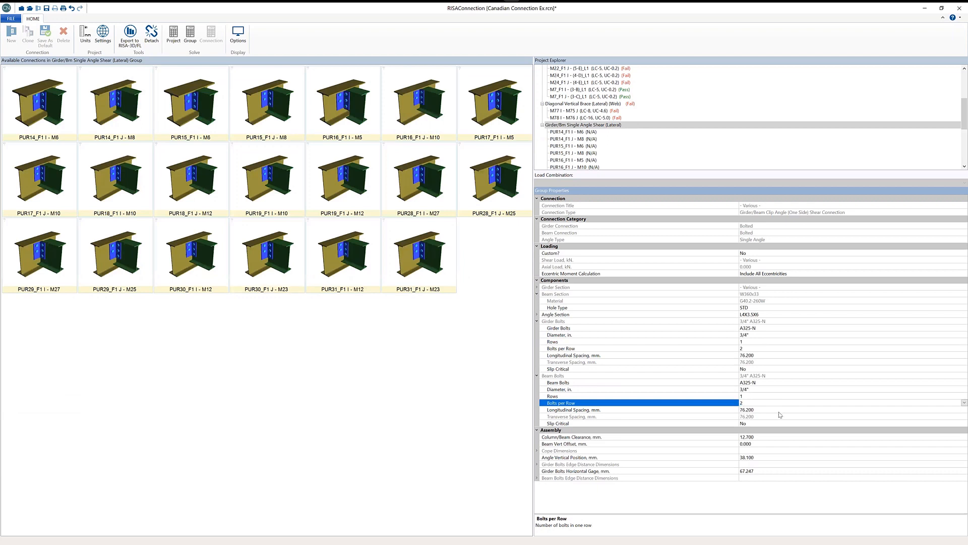
Step: Solve the single angle shear group with the reduced bolt count and review the results of its connections
click(371, 175)
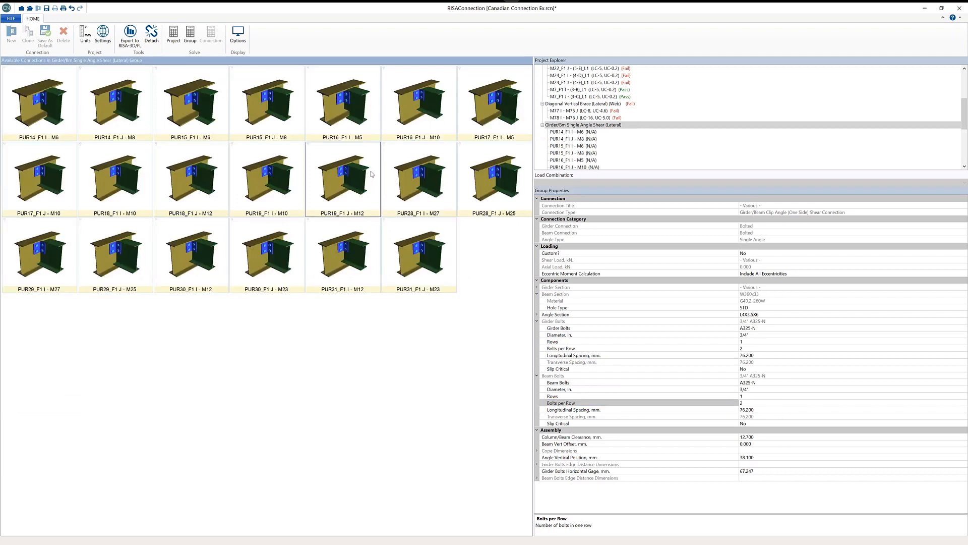
click(190, 38)
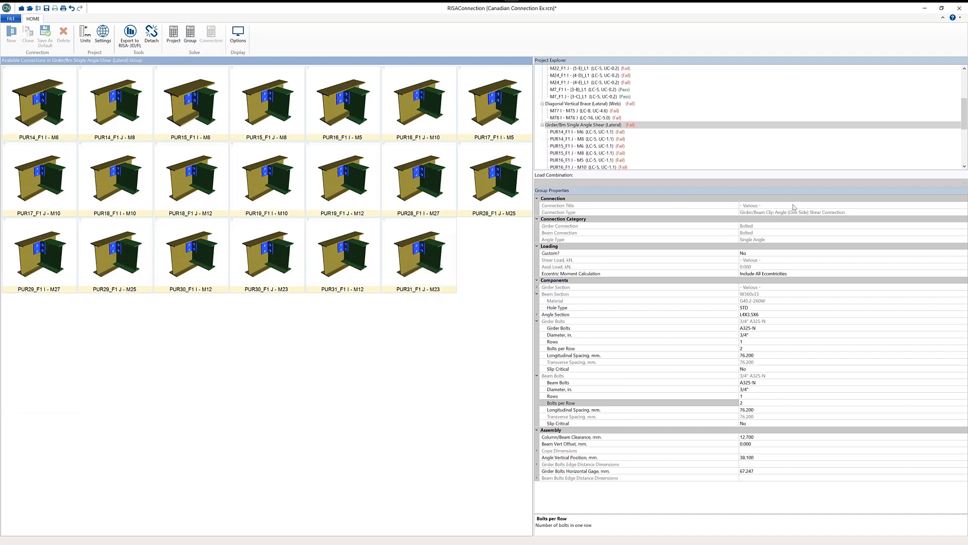
scroll(647, 142, down, 5)
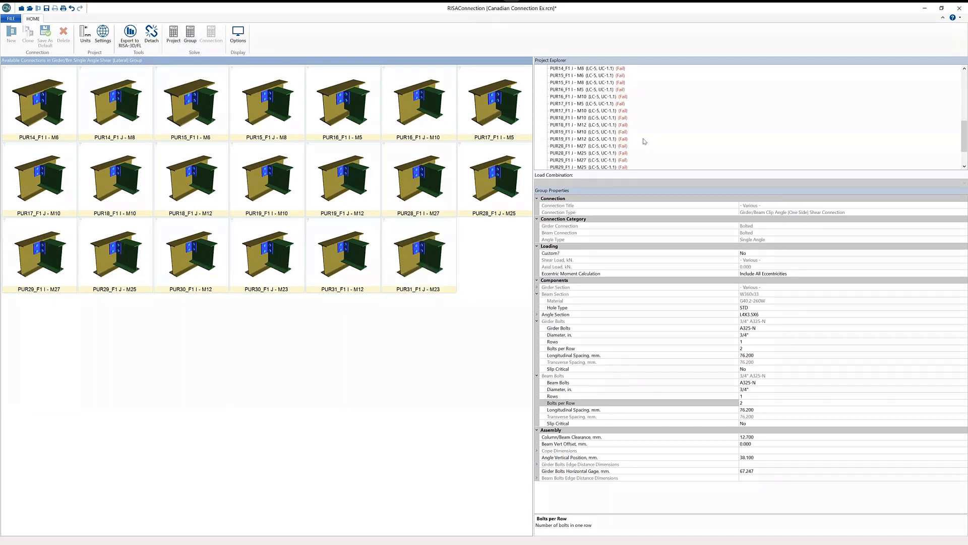
scroll(645, 141, up, 5)
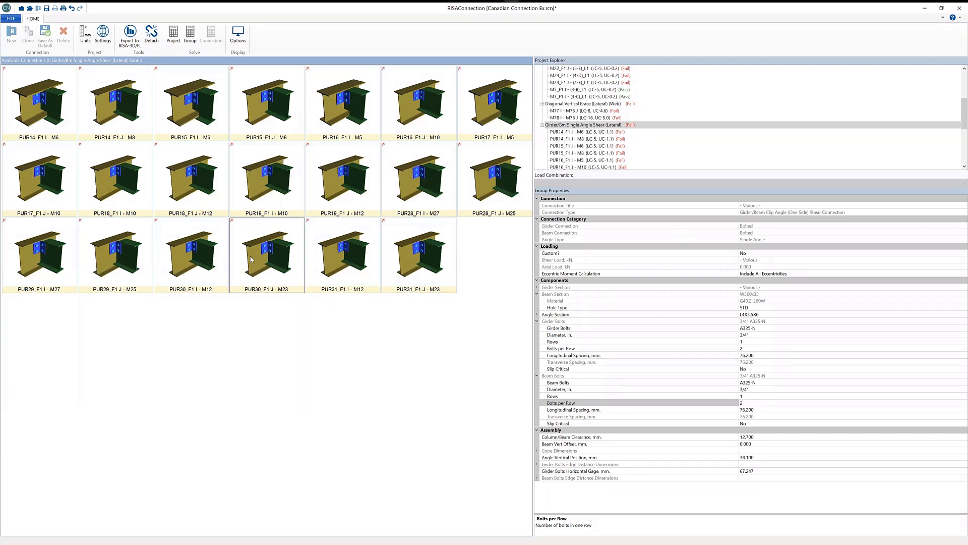
Step: Set the single angle shear group's beam bolts to 3 per row and solve the group
click(752, 403)
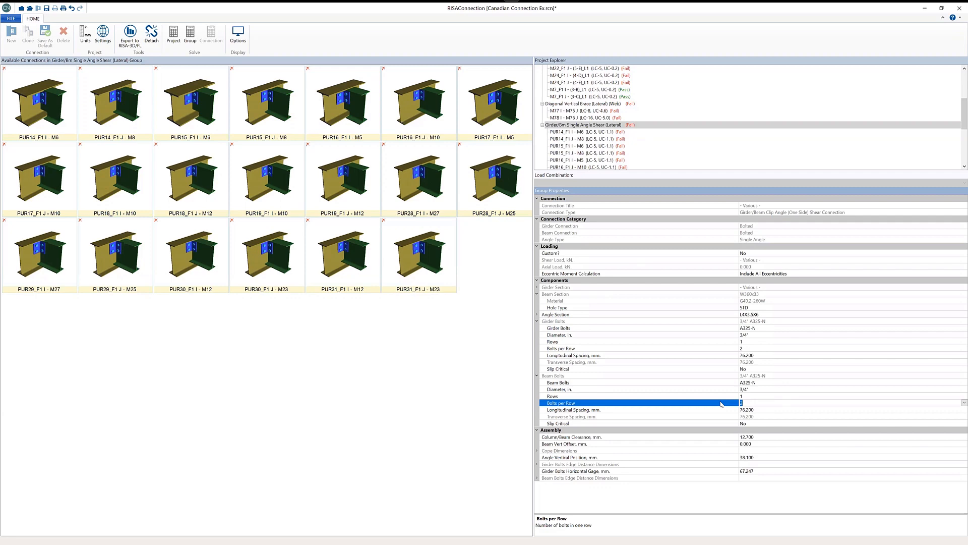
text(3)
key(Return)
click(190, 36)
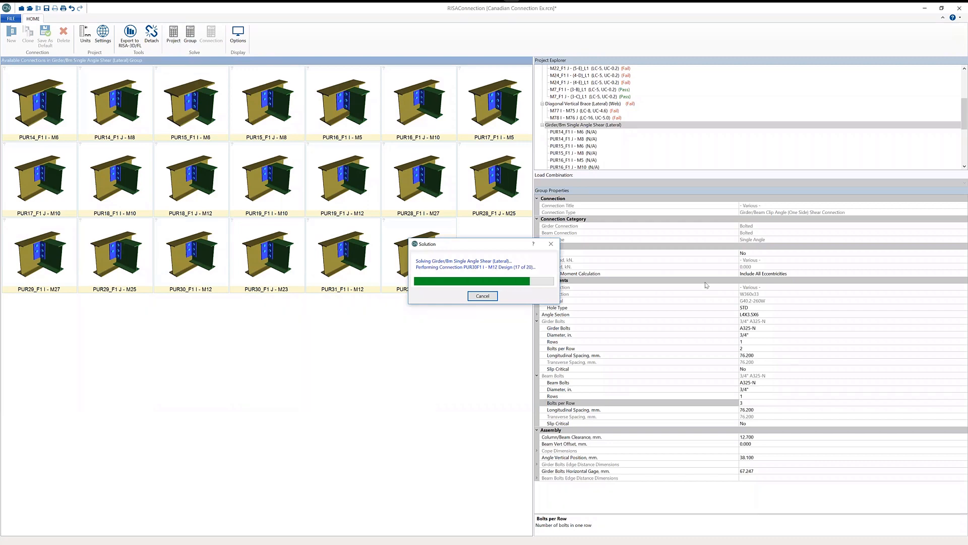
Step: Set the single angle shear group's girder bolts to 3 per row and solve the group again
click(752, 348)
text(3)
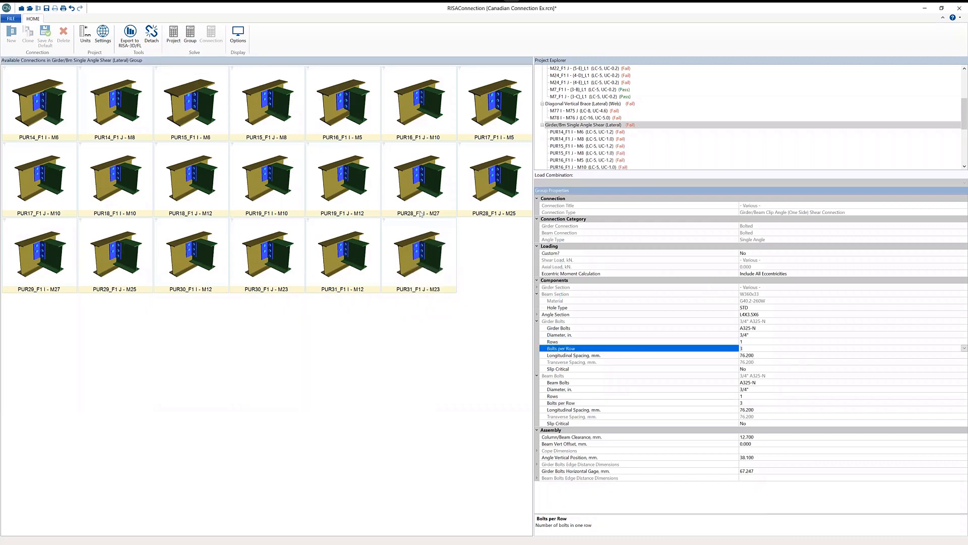
click(192, 37)
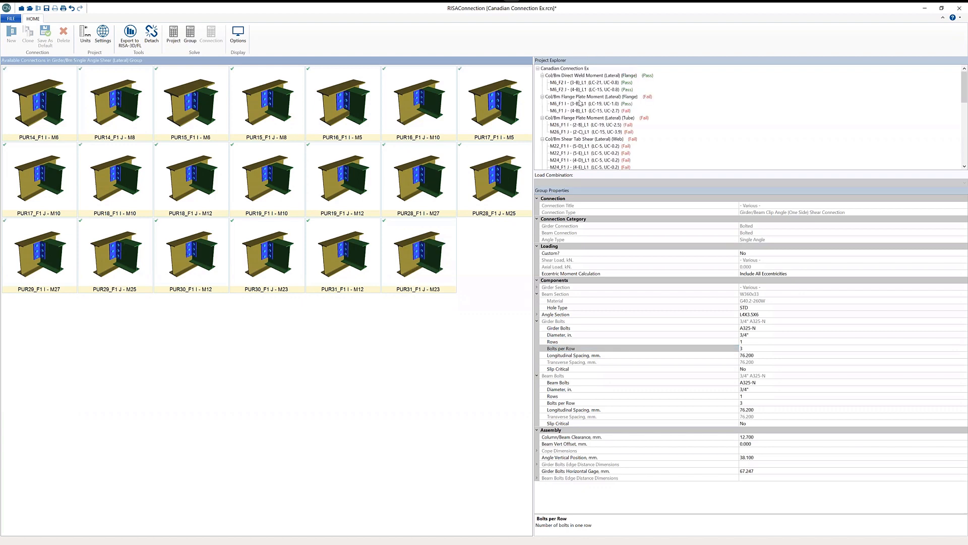
Step: Open connection M7_F1 J - (3-C)_L1 from the Col/Bm Shear Tab Shear group and examine its plate and bolts in the 2D side view
click(569, 68)
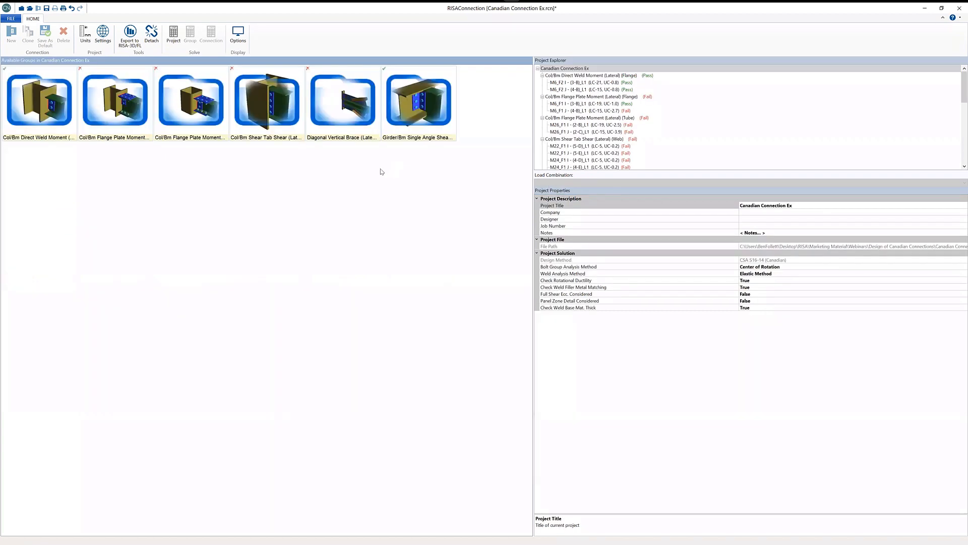
double_click(279, 117)
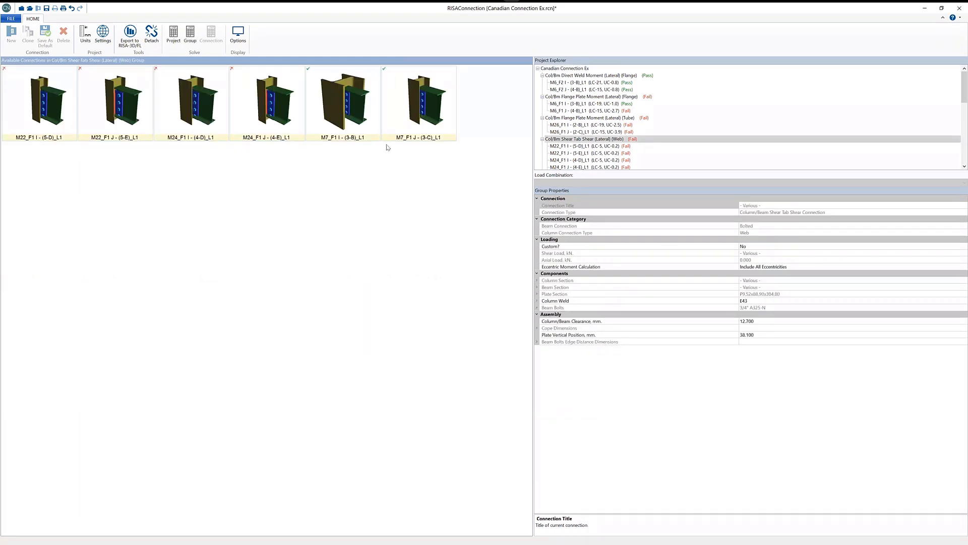
double_click(426, 114)
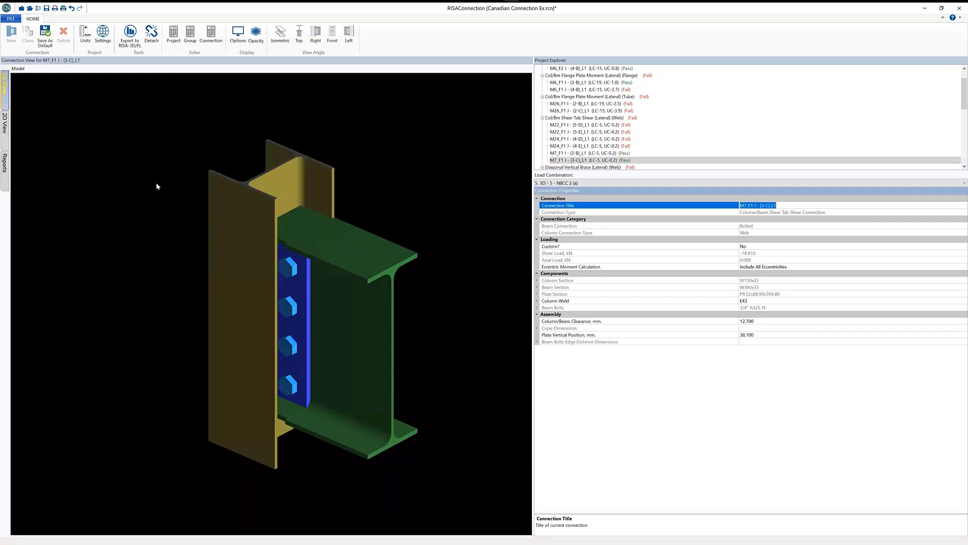
click(5, 129)
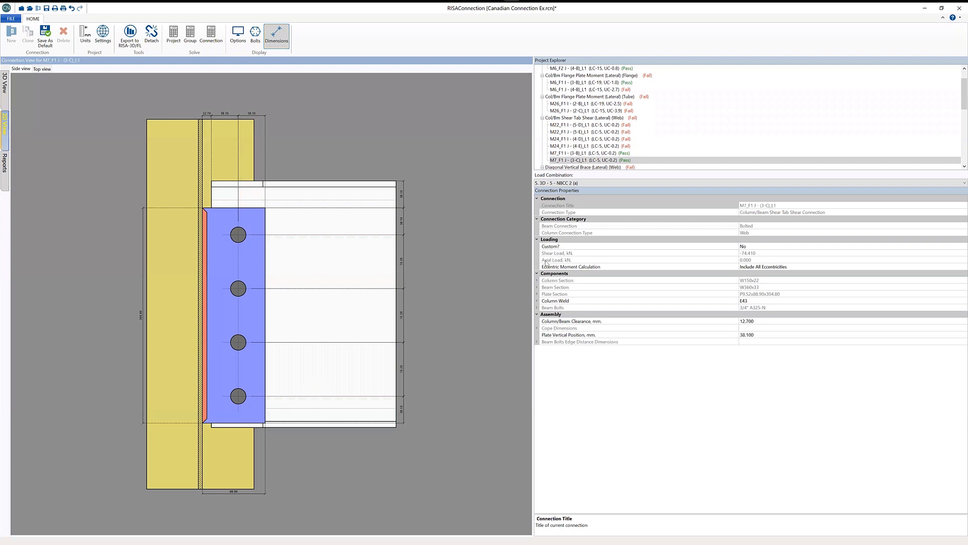
scroll(237, 342, down, 3)
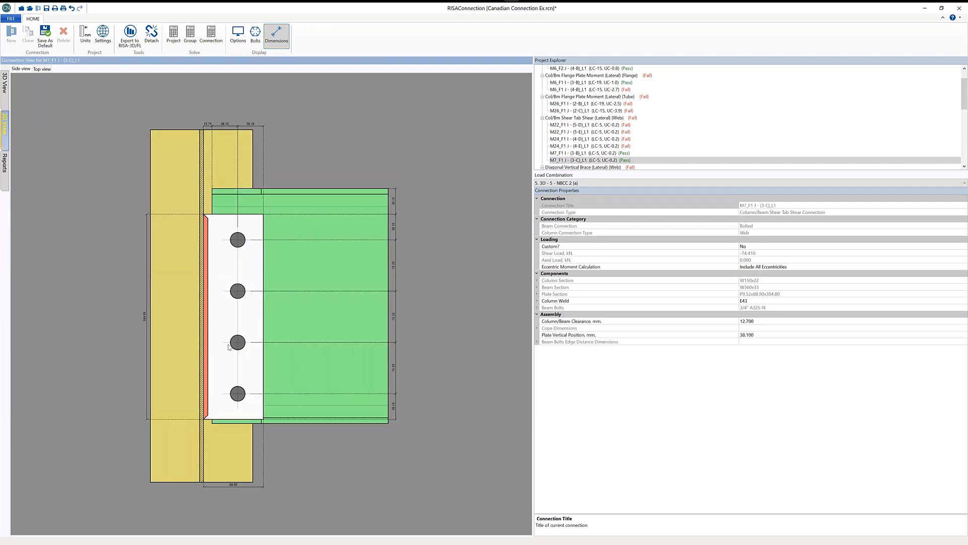
scroll(255, 427, up, 3)
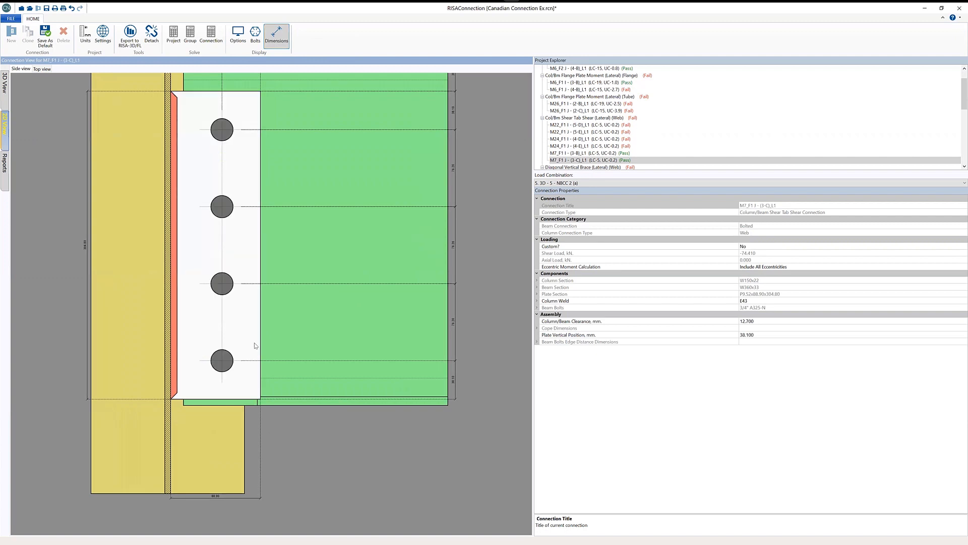
scroll(255, 343, down, 1)
scroll(254, 344, down, 2)
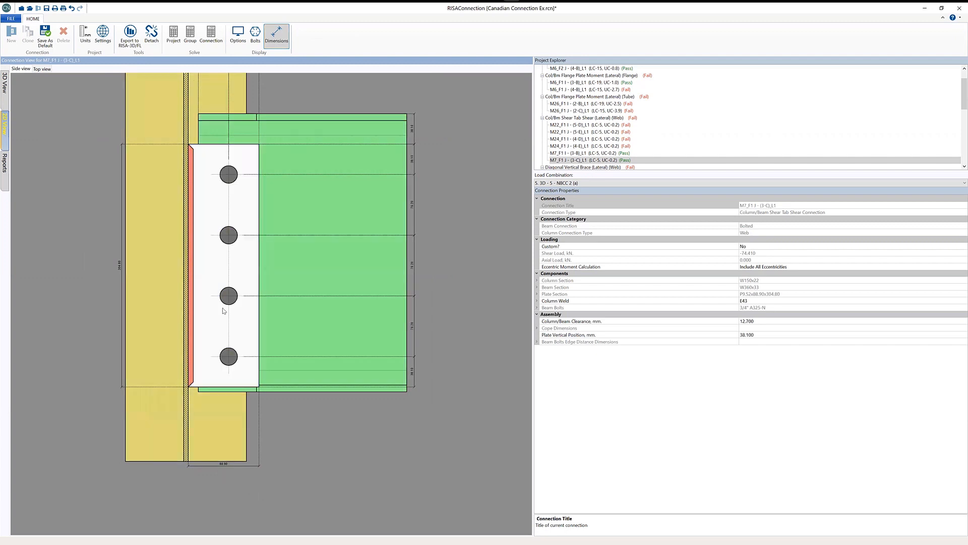
Step: Set the beam bolts of connection M7_F1 J - (3-C)_L1 to 3 per row and solve the connection
click(230, 359)
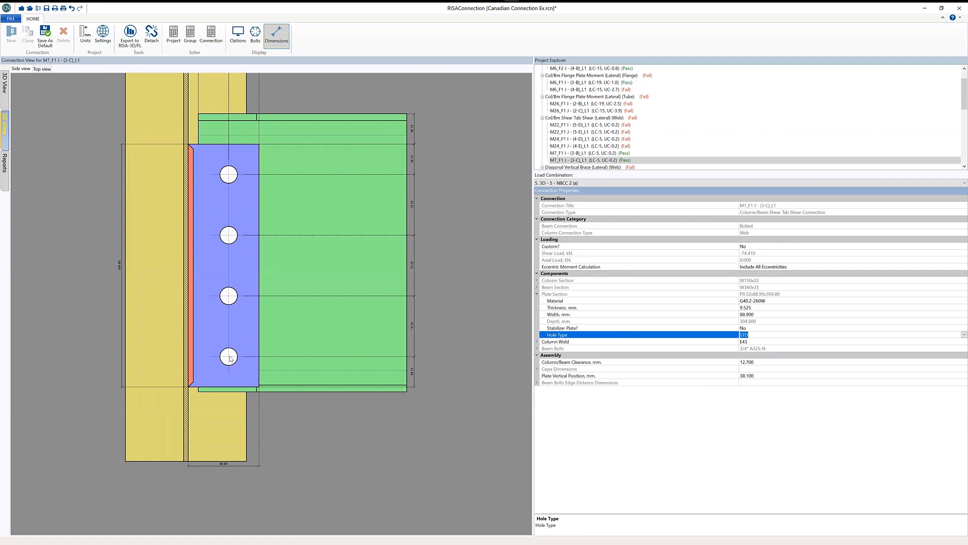
click(537, 349)
click(731, 376)
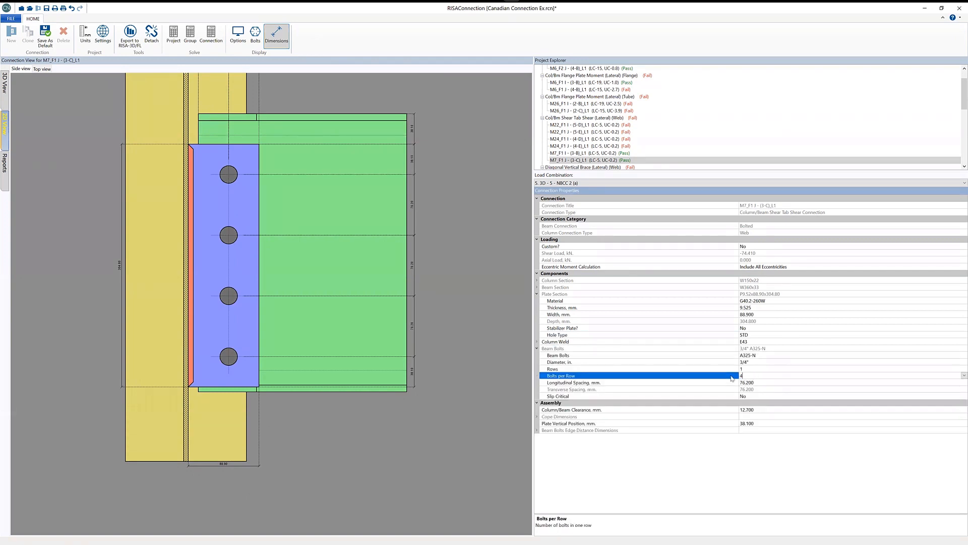
text(3)
click(432, 314)
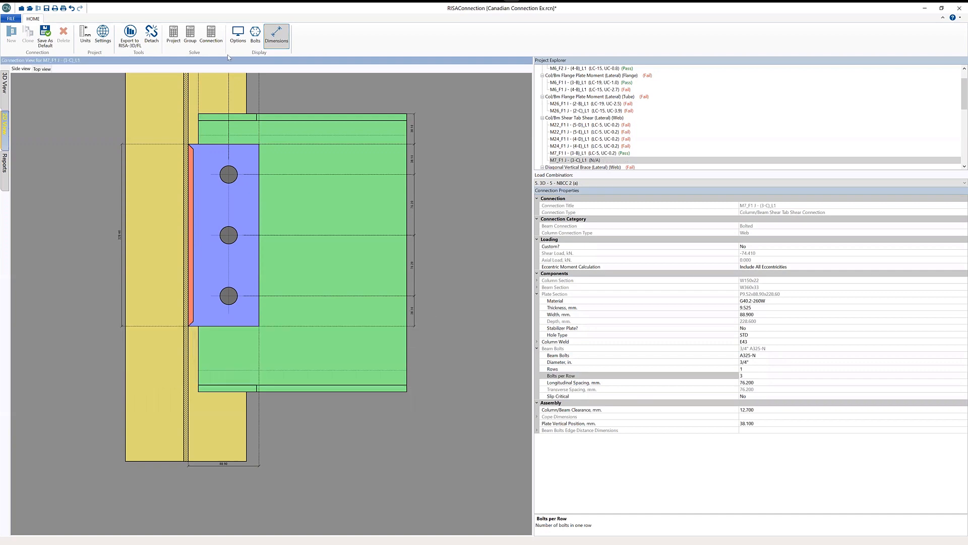
click(205, 40)
Step: Open connection M78 I - M76 J from the Diagonal Vertical Brace group and examine its gussets and braces in 3D, ending in the isometric view
scroll(586, 73, up, 1)
click(584, 70)
double_click(360, 112)
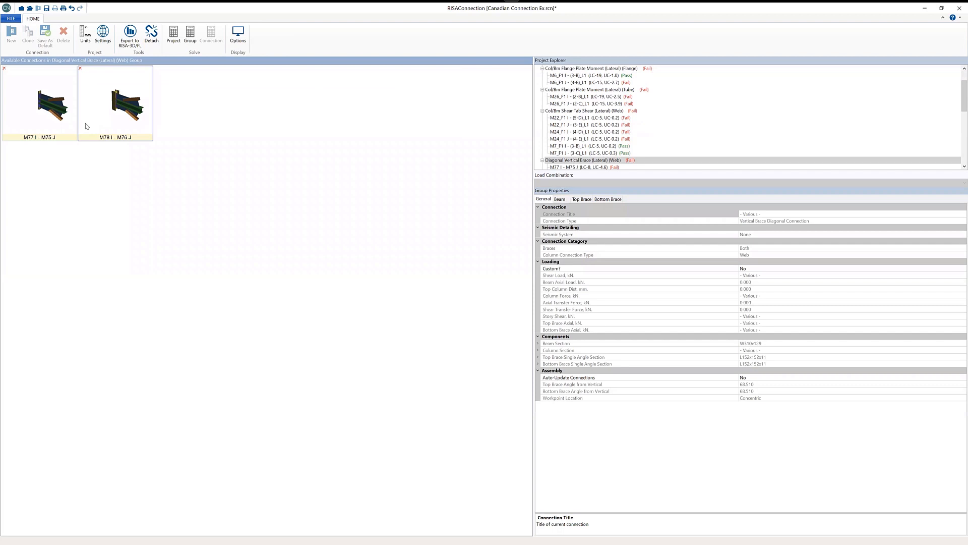
double_click(128, 121)
drag(384, 288, 396, 340)
scroll(395, 337, up, 3)
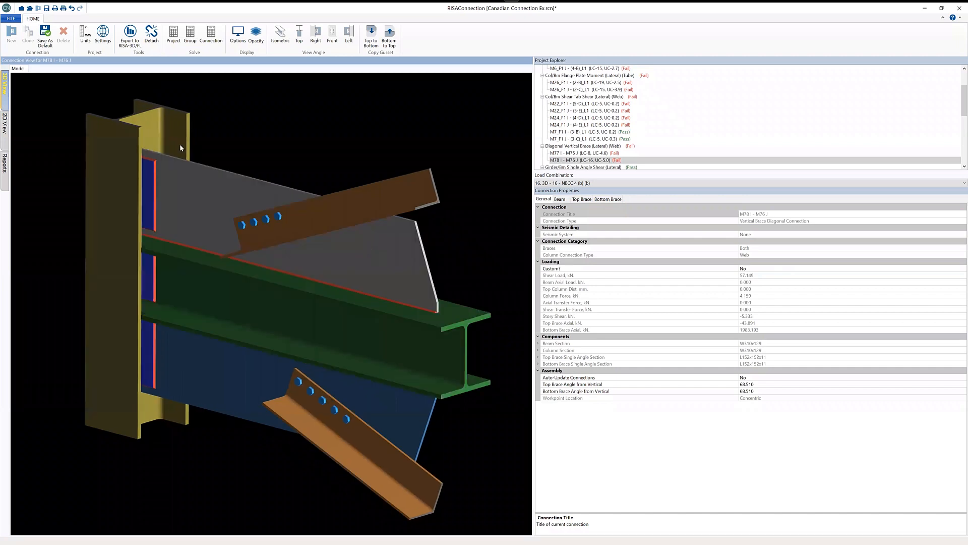
scroll(285, 250, down, 1)
drag(235, 265, 313, 240)
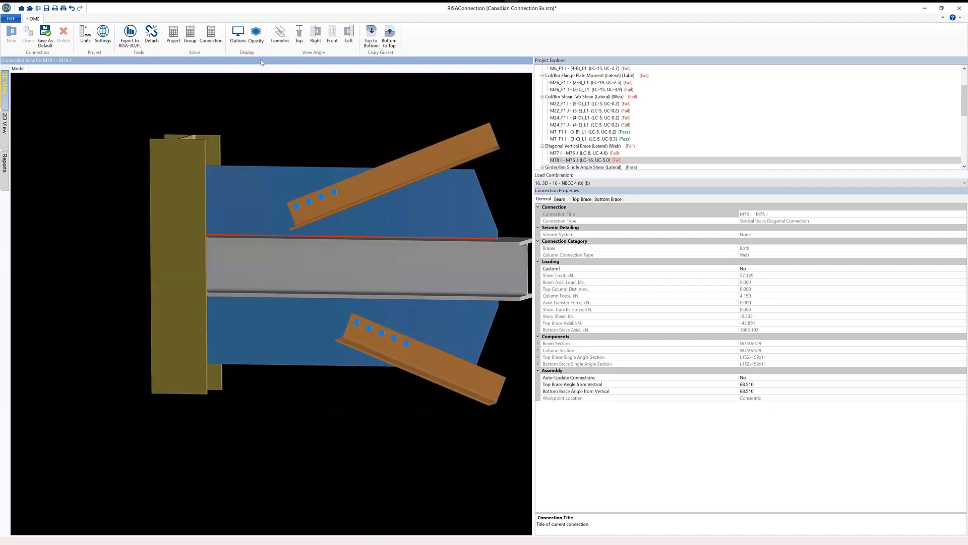
click(280, 36)
scroll(427, 222, up, 5)
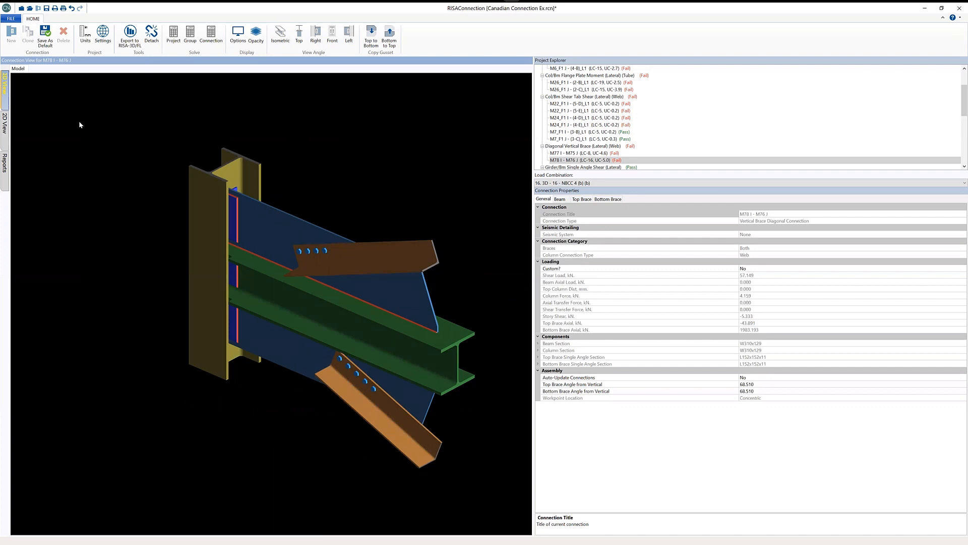
Step: Show the brace connection in the 2D side view, widen the drawing area and toggle the Whitmore section display off and on
click(5, 130)
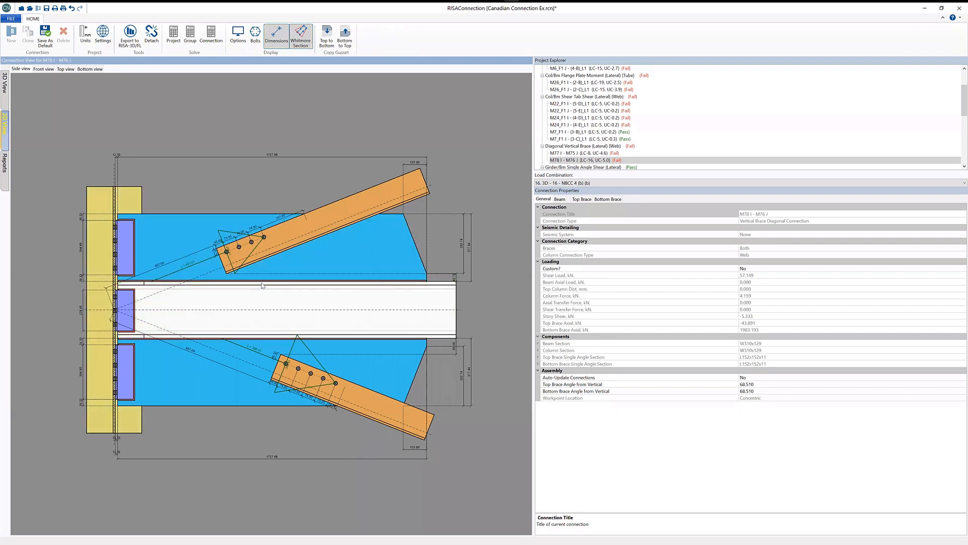
scroll(500, 269, up, 2)
scroll(505, 268, down, 2)
drag(533, 254, 629, 255)
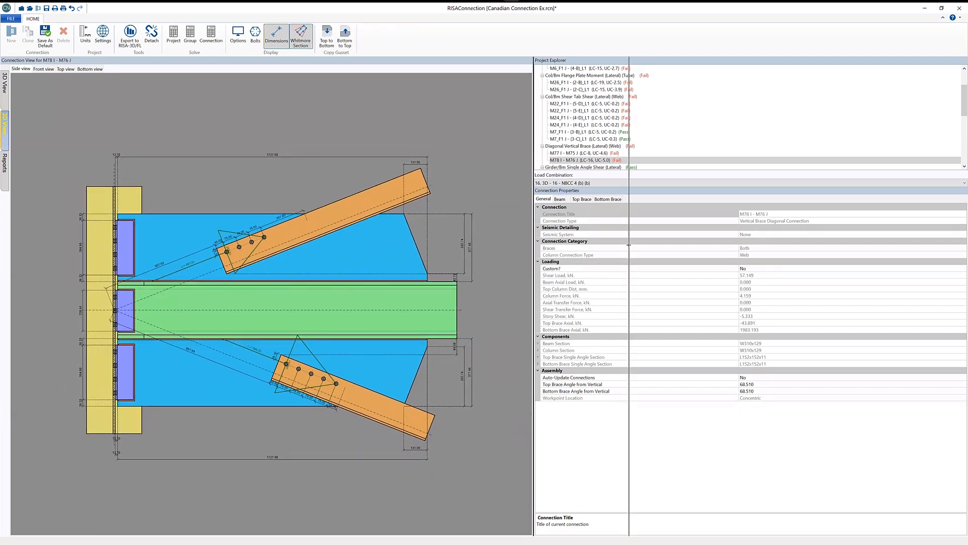
scroll(308, 329, up, 3)
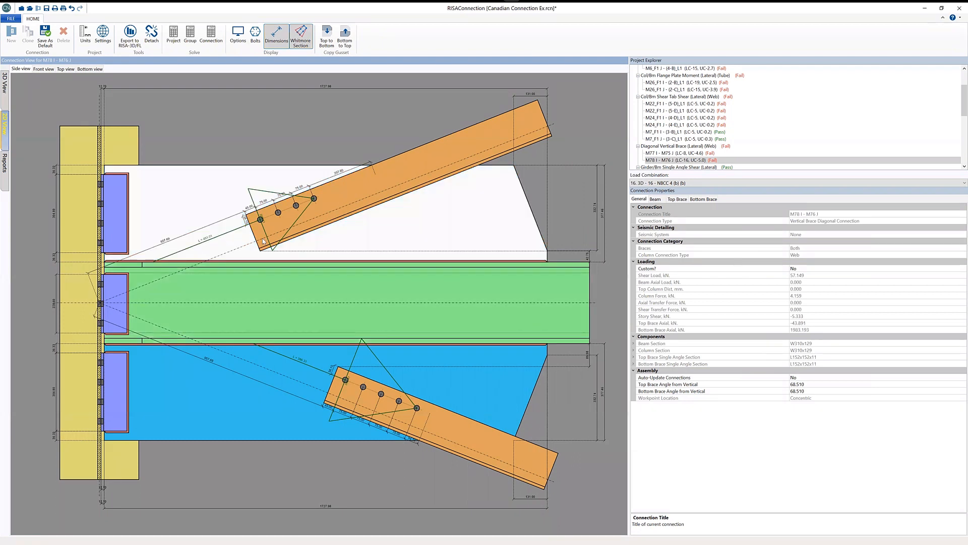
click(305, 35)
click(305, 36)
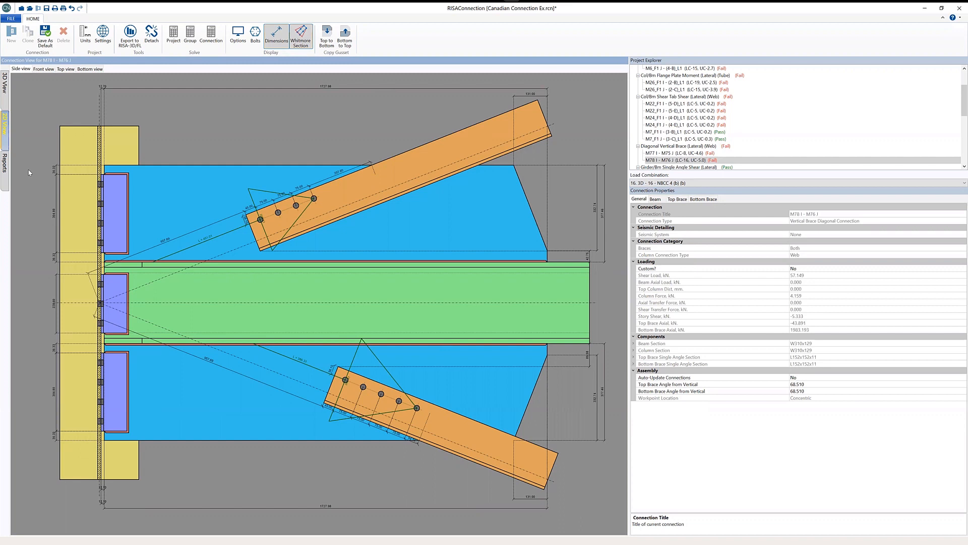
Step: Review the connection's report, checking the gusset geometry restrictions for the top and bottom gusset/brace connections
click(5, 166)
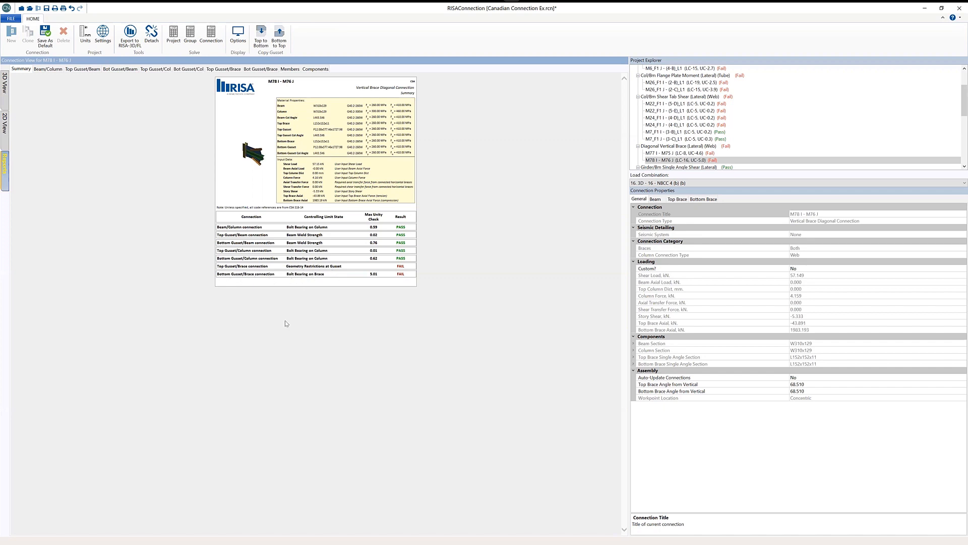
click(232, 69)
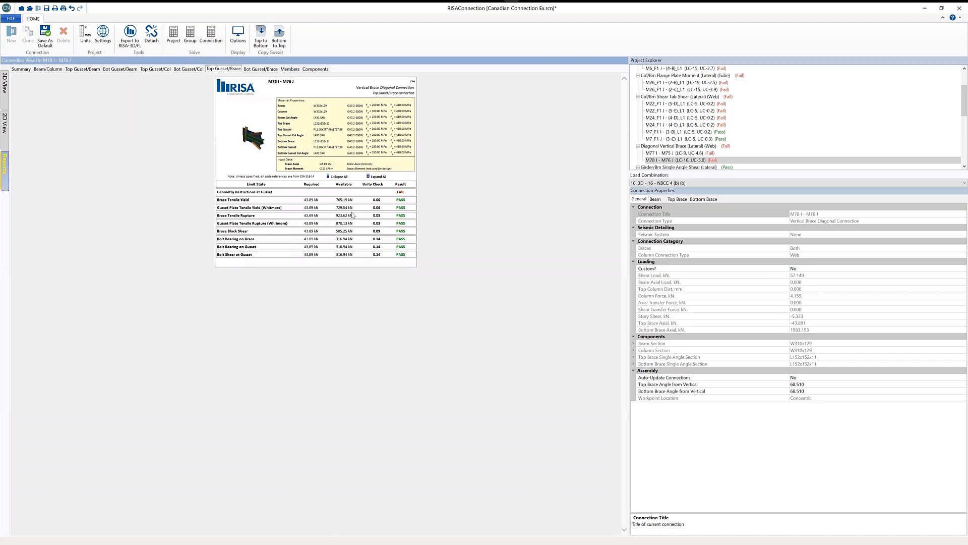
click(312, 192)
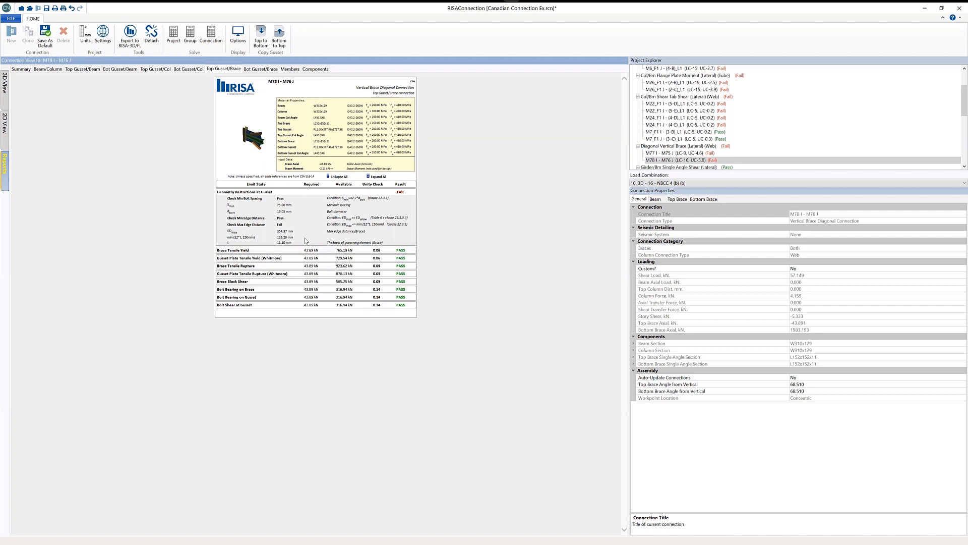
click(267, 69)
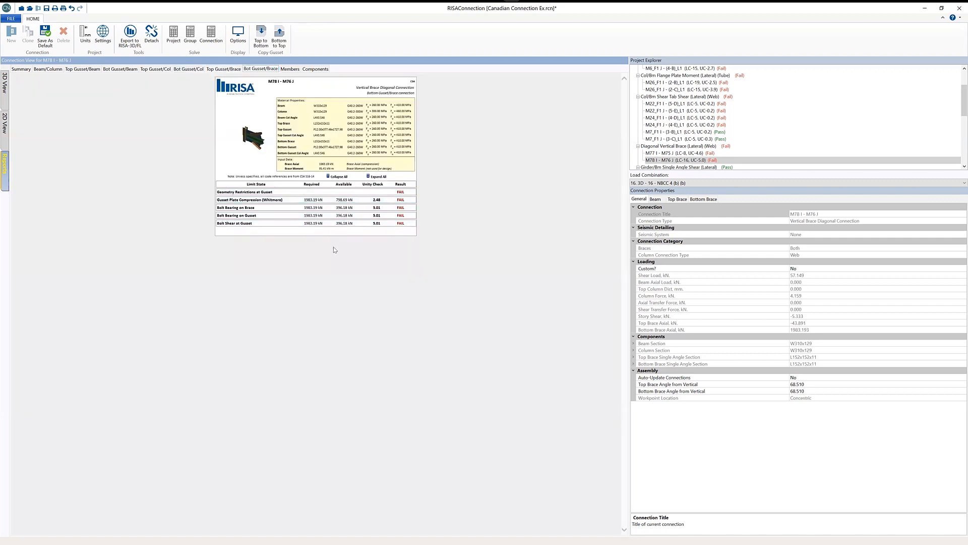
click(348, 193)
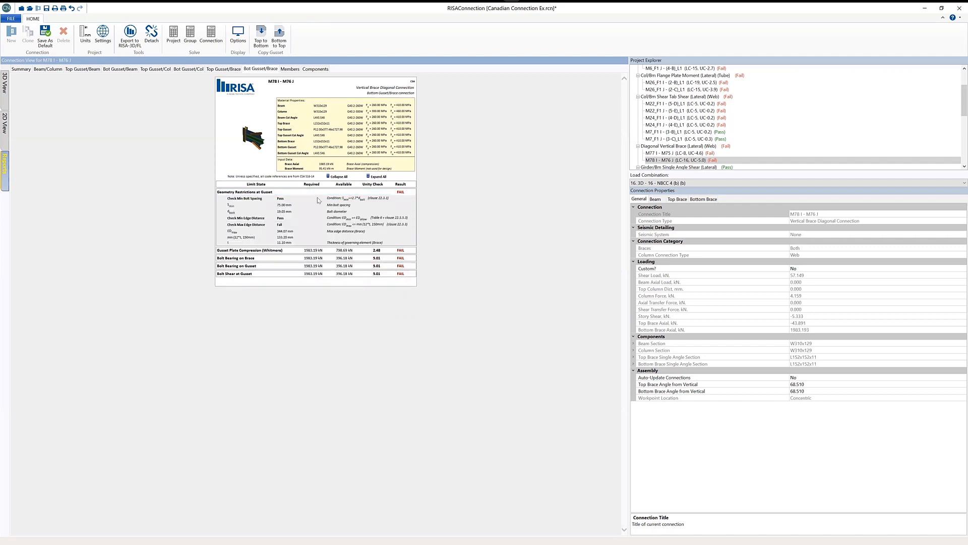
click(319, 193)
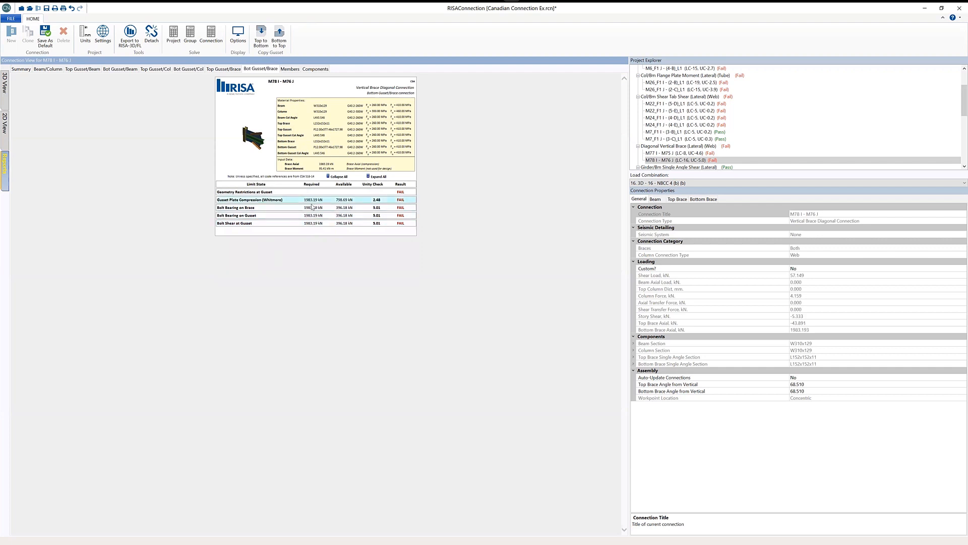
Step: Set the brace workpoint distance to 850 mm for the top brace and 1150 mm for the bottom brace
click(4, 126)
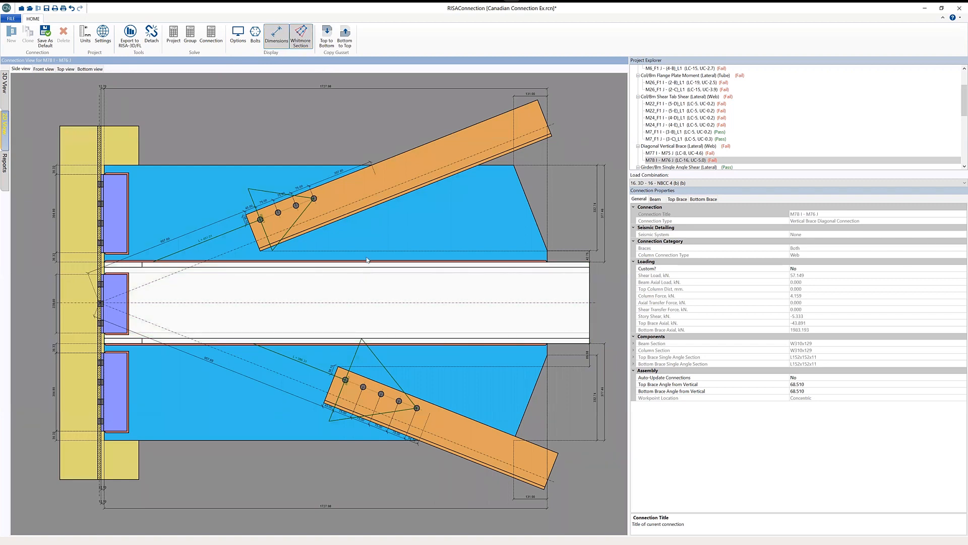
click(165, 240)
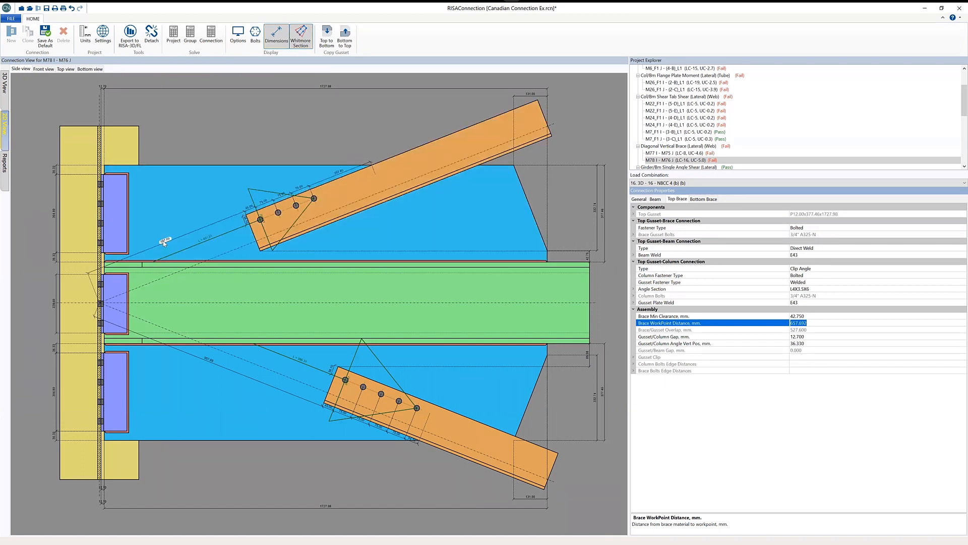
text(850)
key(Return)
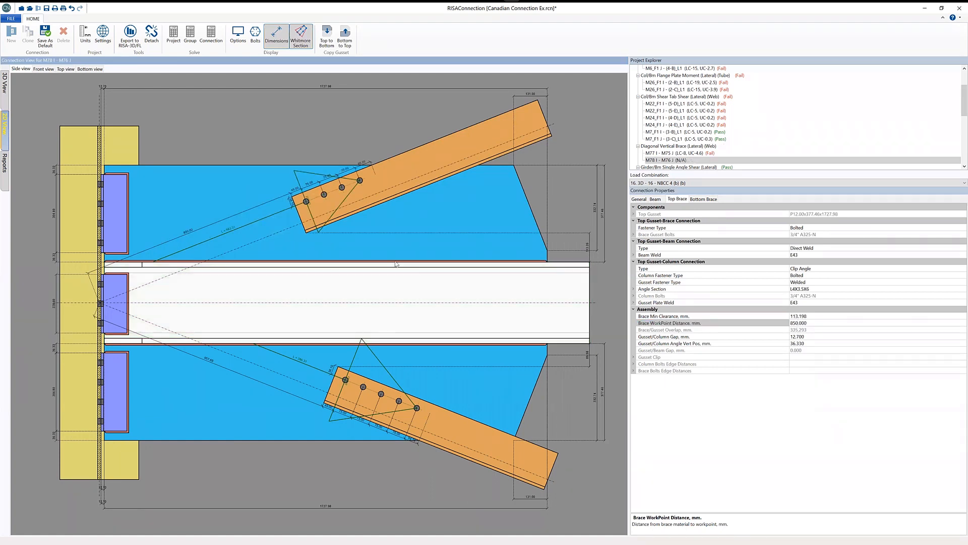
click(210, 359)
text(110)
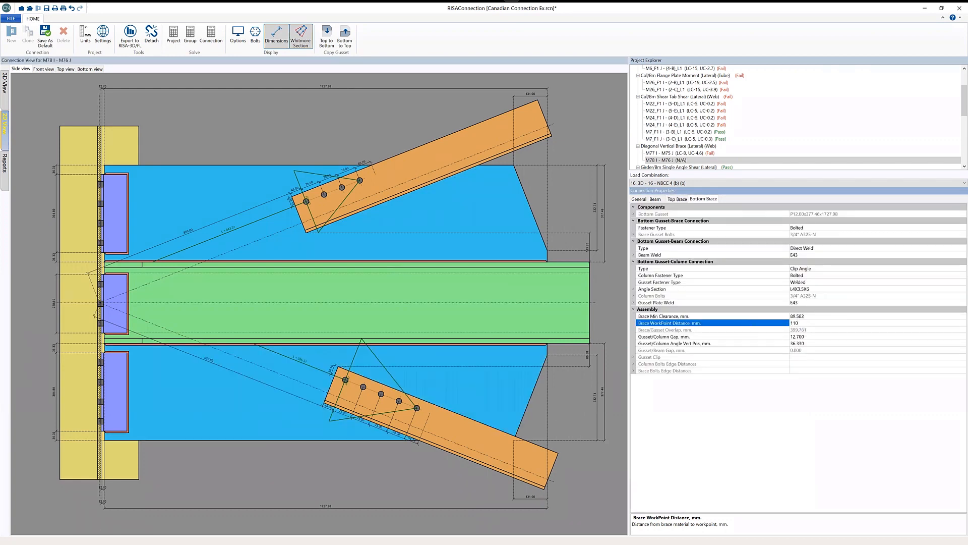
key(Return)
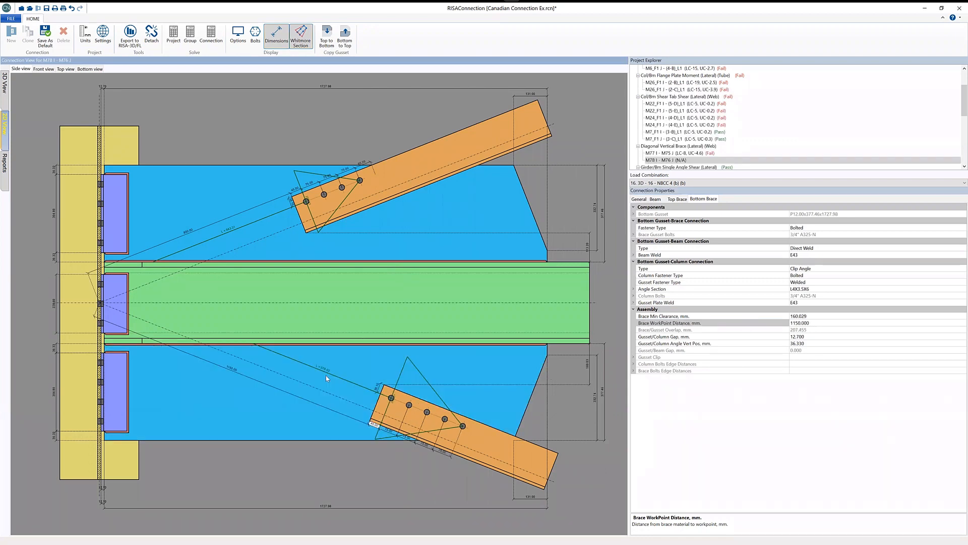
Step: Solve the connection and review its report summary and the bolt shear calculation for the bottom gusset/brace connection
click(210, 36)
click(5, 164)
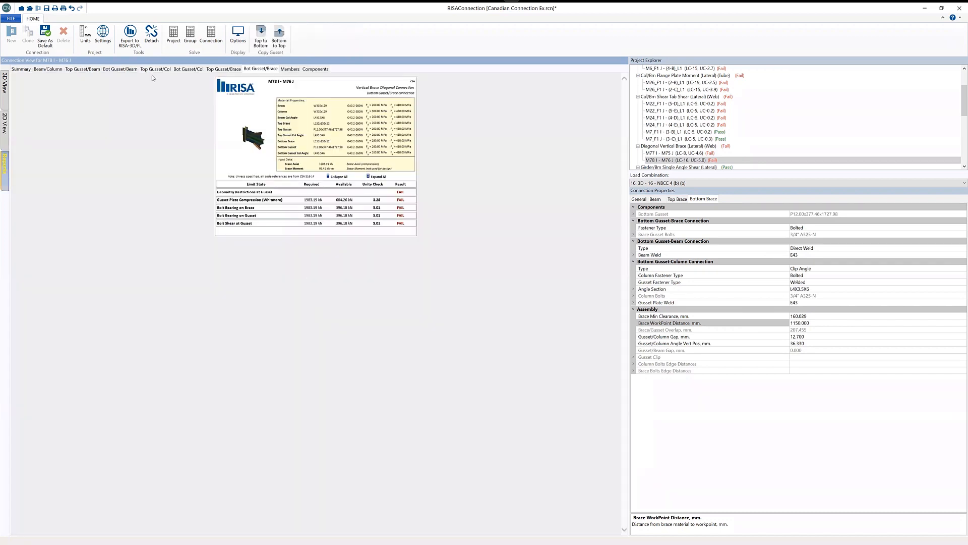
click(21, 71)
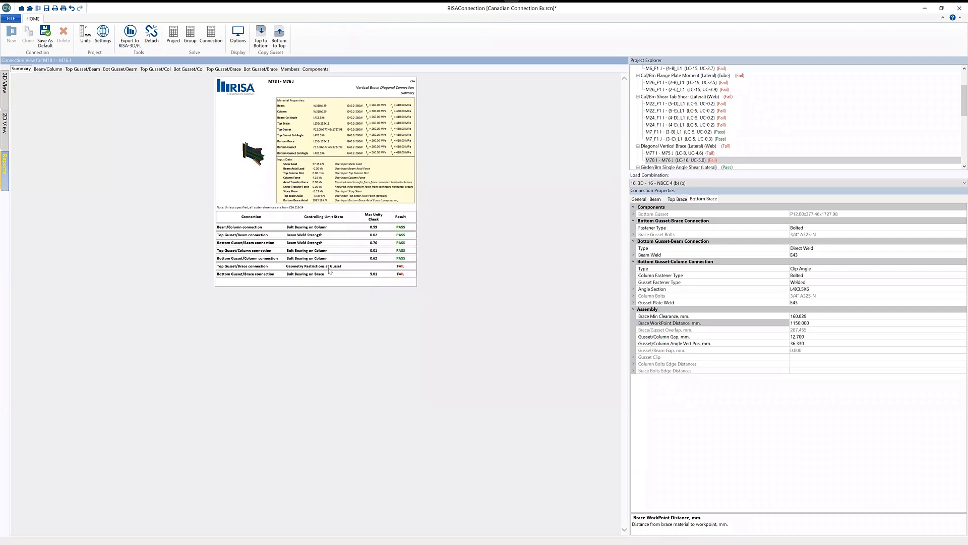
click(273, 69)
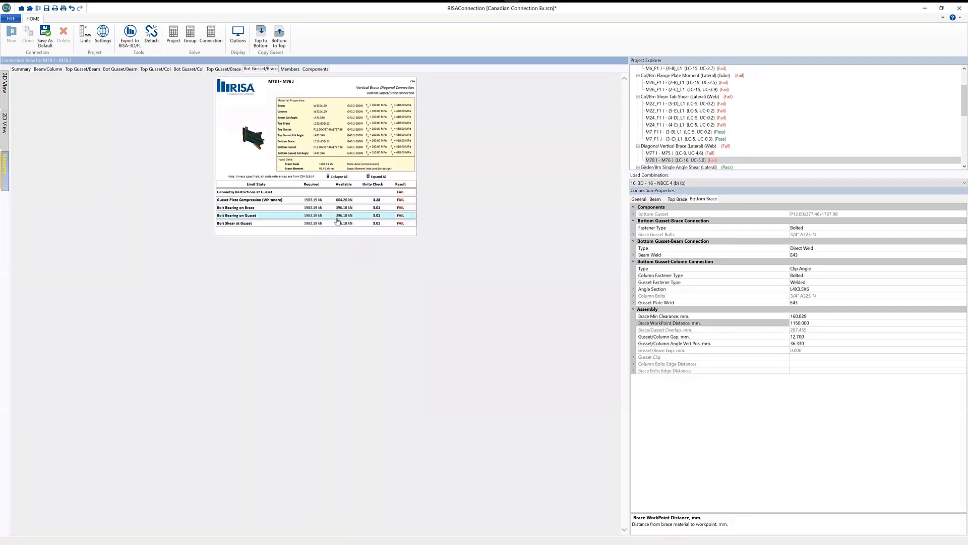
click(335, 223)
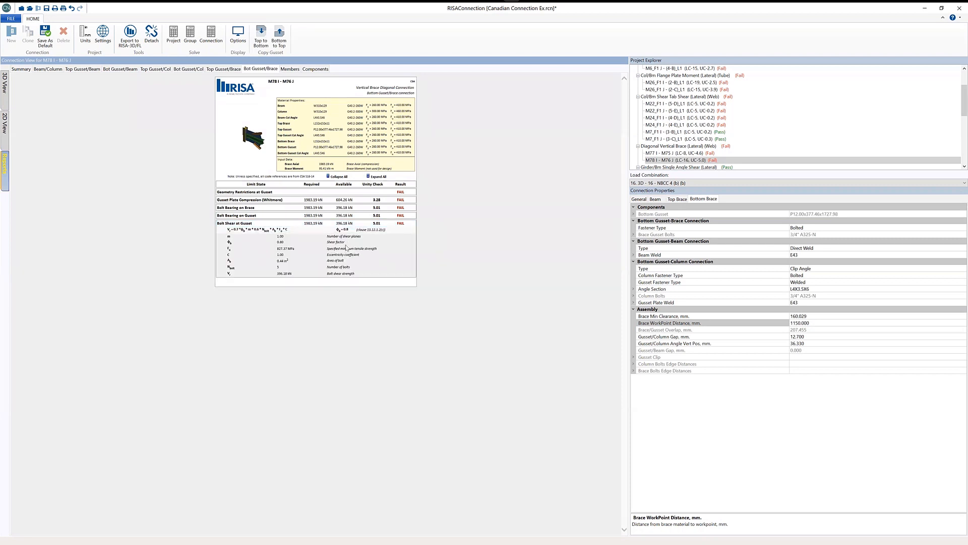
Step: Return to the 2D view and look through the general, beam and bottom brace properties, including the column bolts, for the bolt settings
click(5, 123)
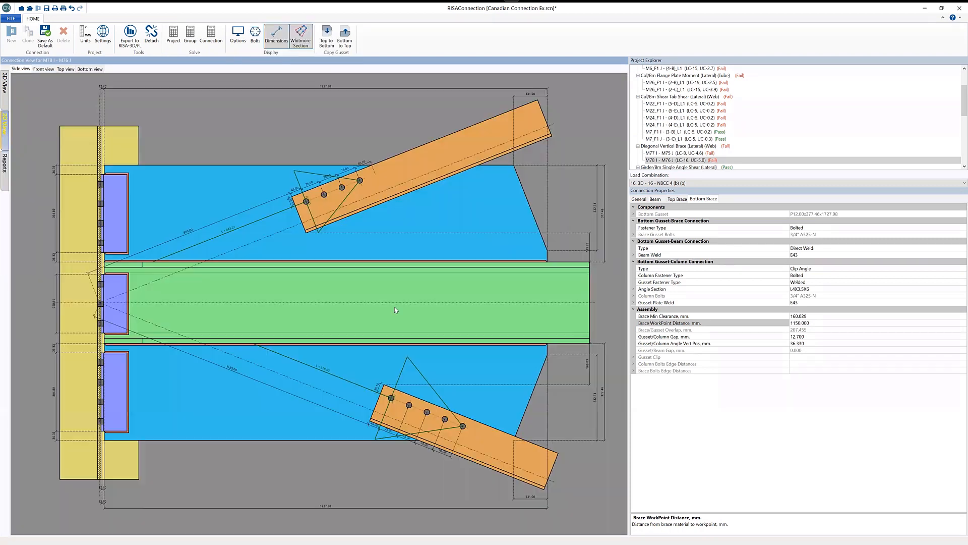
click(410, 406)
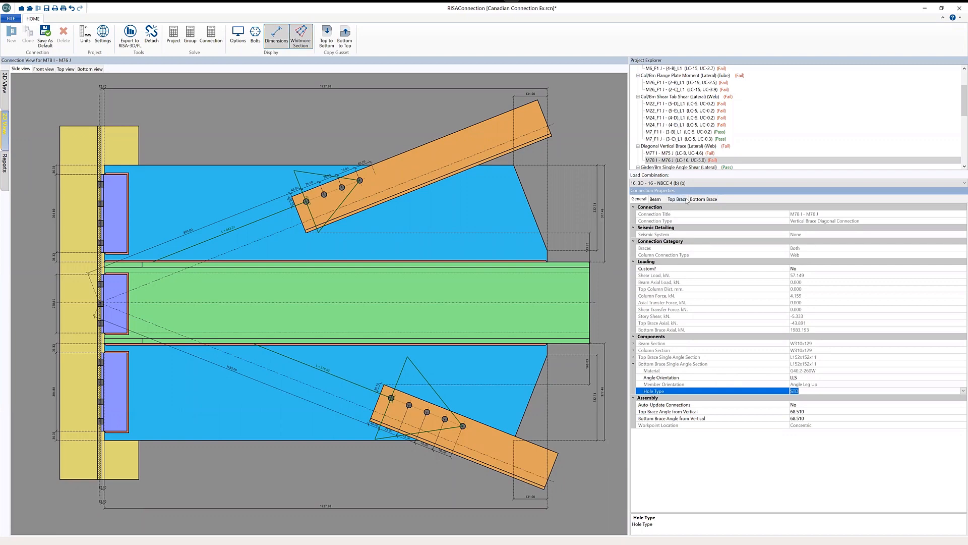
click(704, 200)
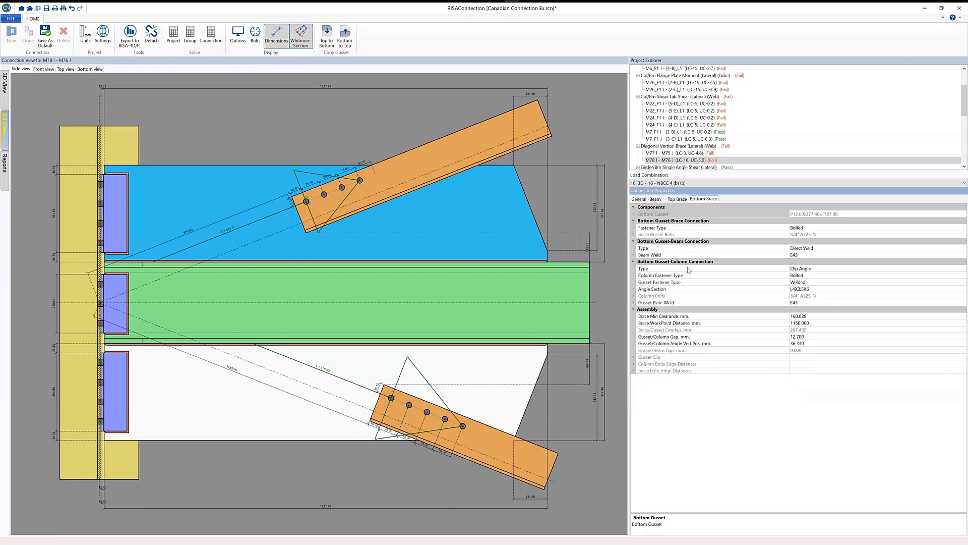
click(633, 296)
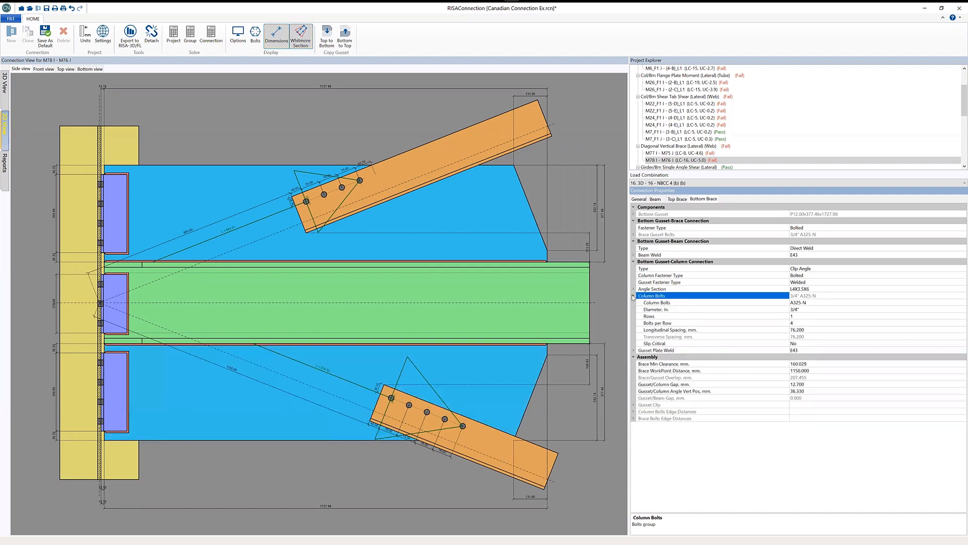
click(633, 297)
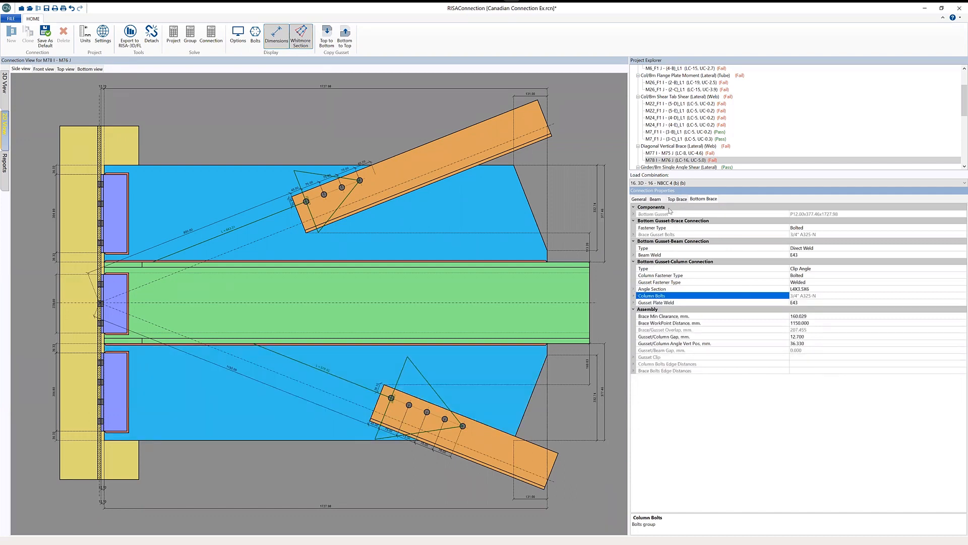
click(655, 200)
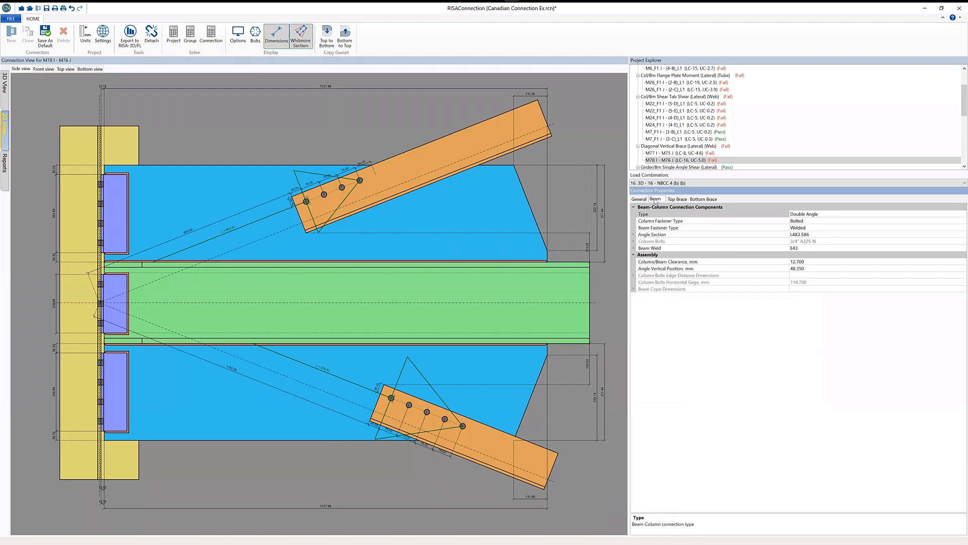
click(409, 408)
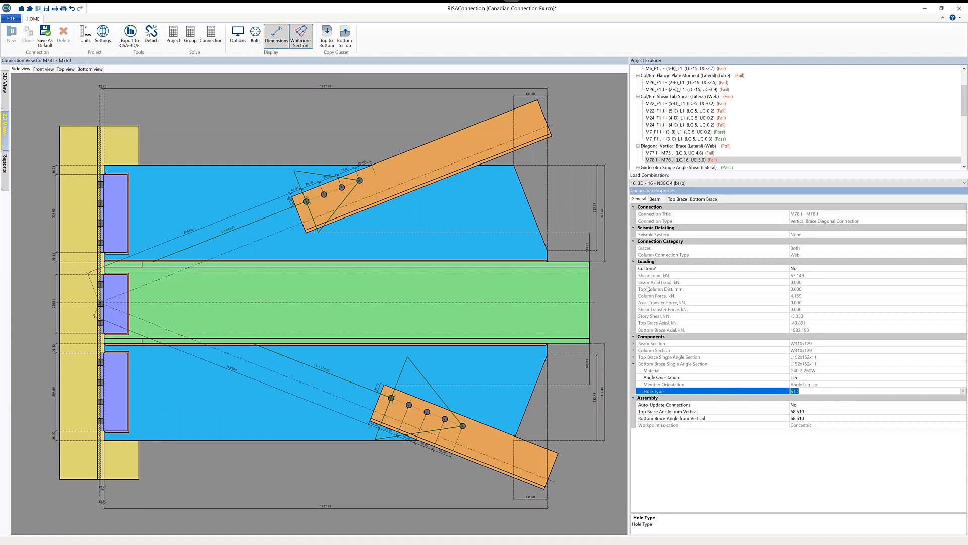
Step: Set the bottom brace gusset bolts to A325M-N with a 22 mm diameter and solve the connection
click(692, 200)
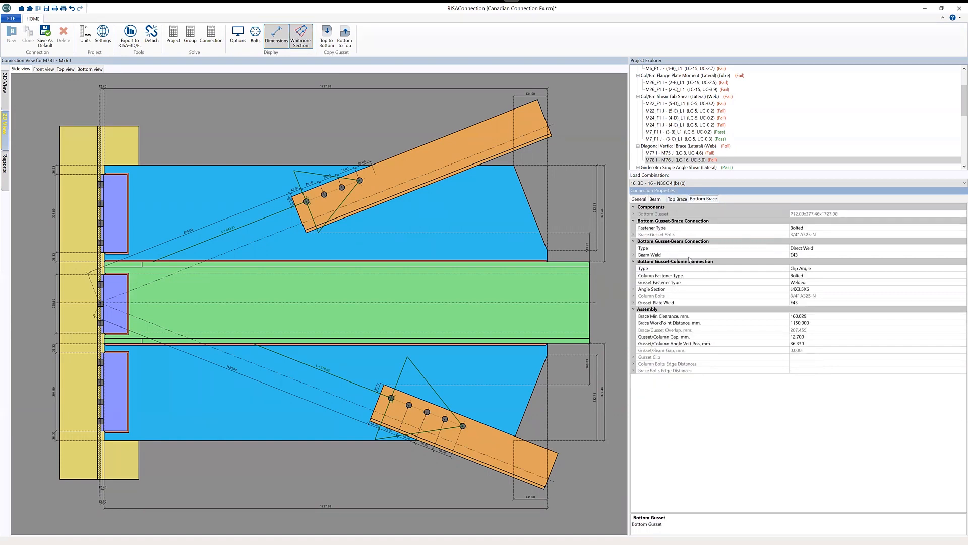
click(634, 234)
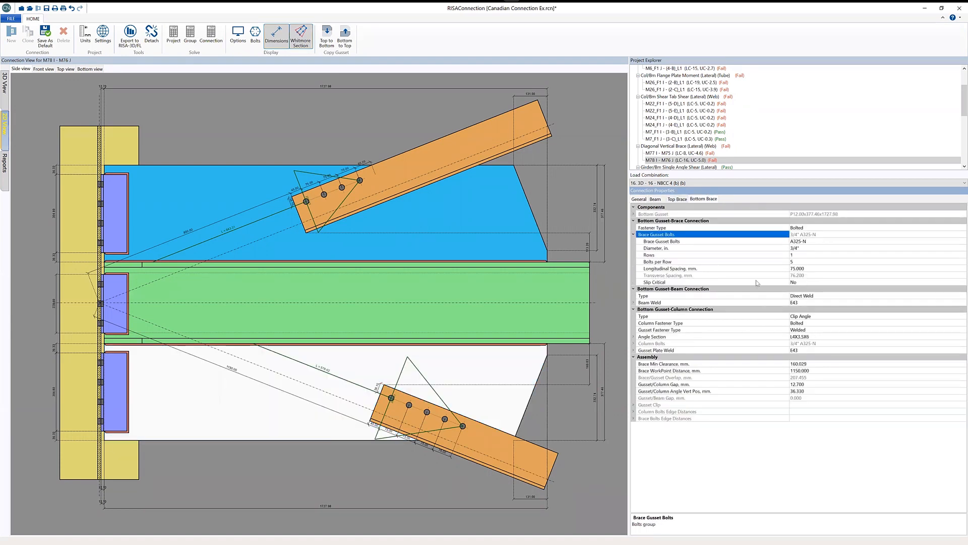
click(953, 242)
click(952, 241)
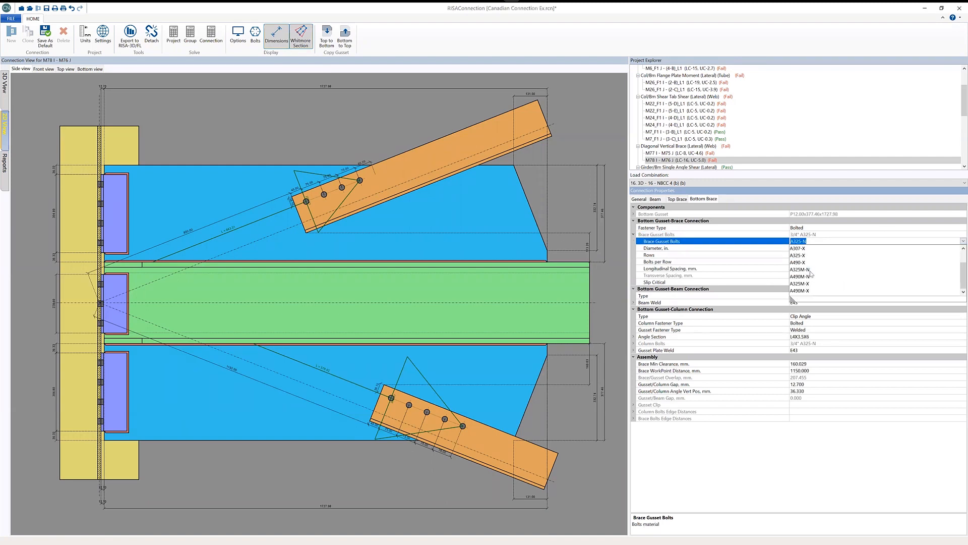
click(810, 271)
click(958, 248)
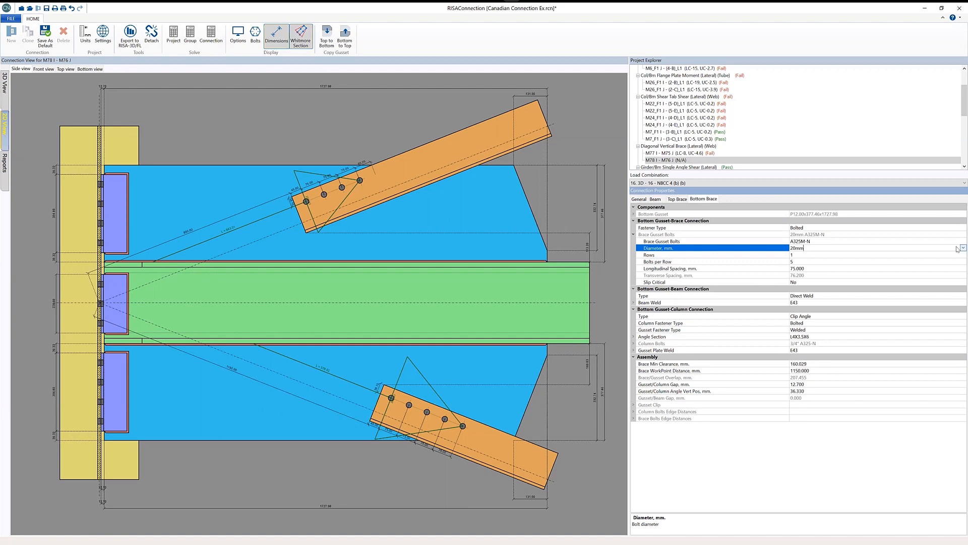
click(963, 248)
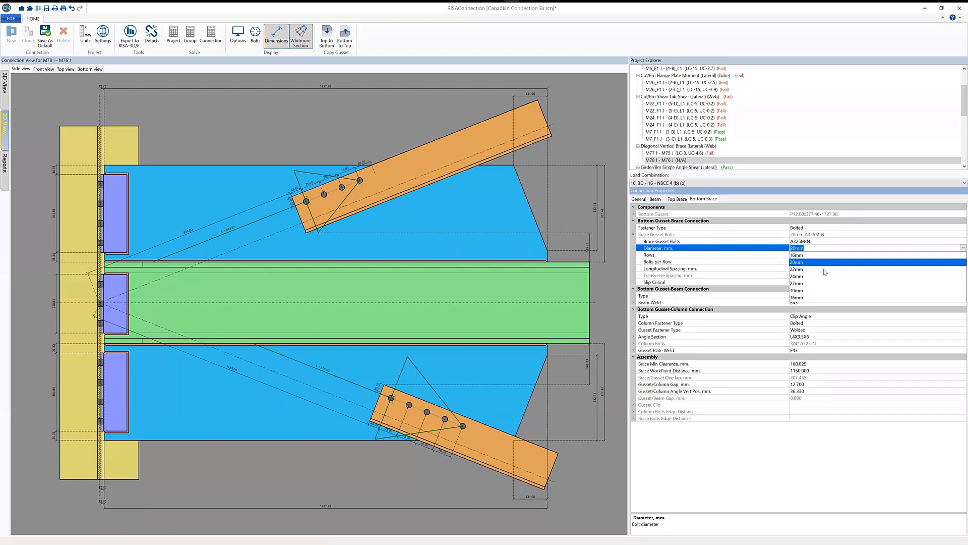
click(825, 269)
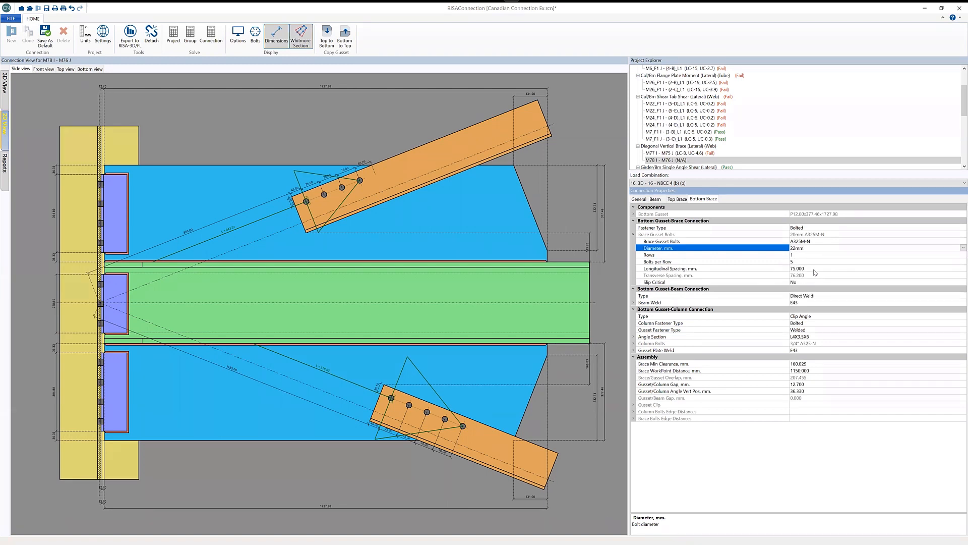
click(218, 42)
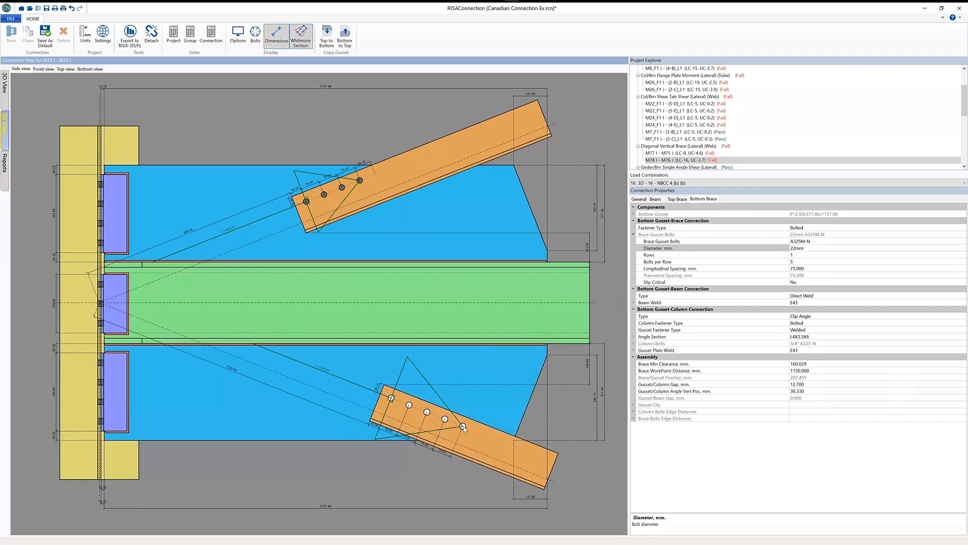
Step: Set the bottom brace gusset bolts to 6 per row and solve the connection
click(480, 426)
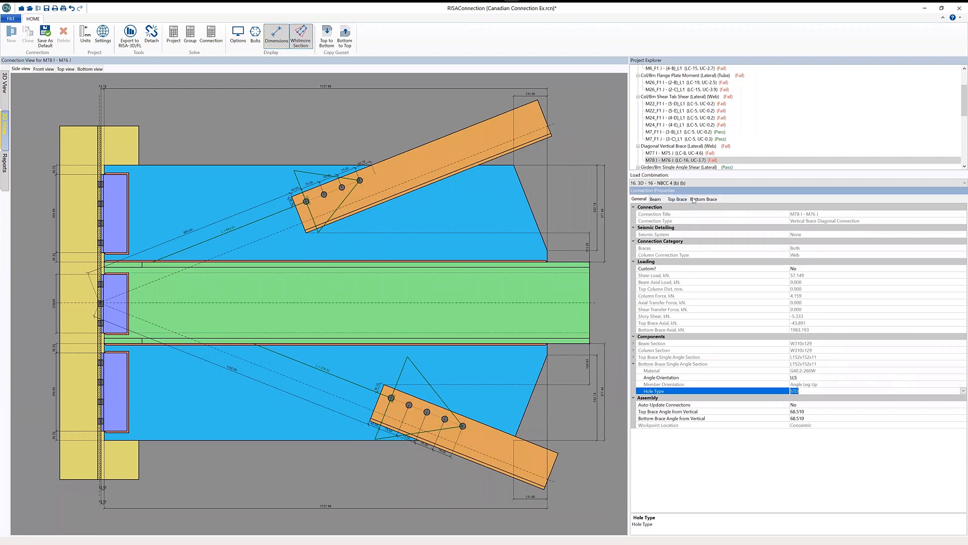
click(694, 202)
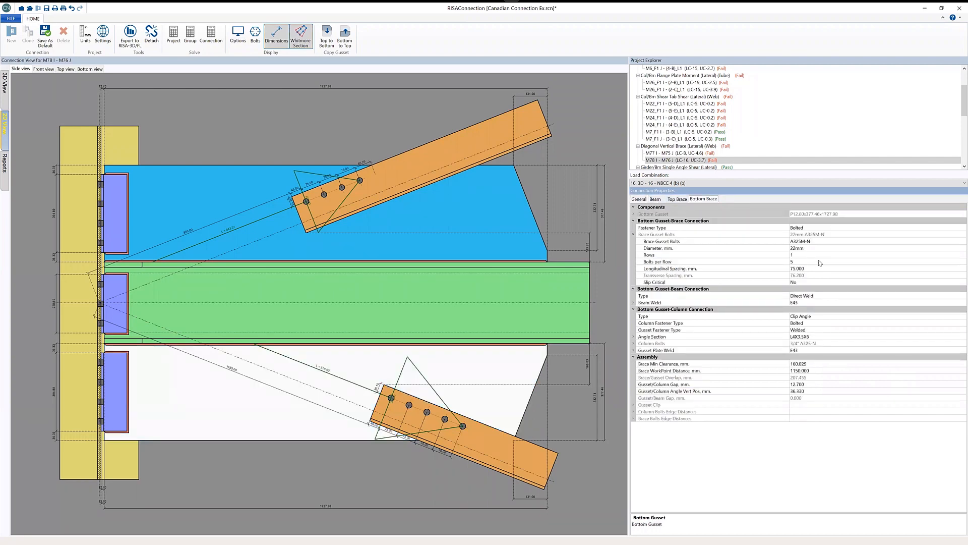
click(782, 262)
text(6)
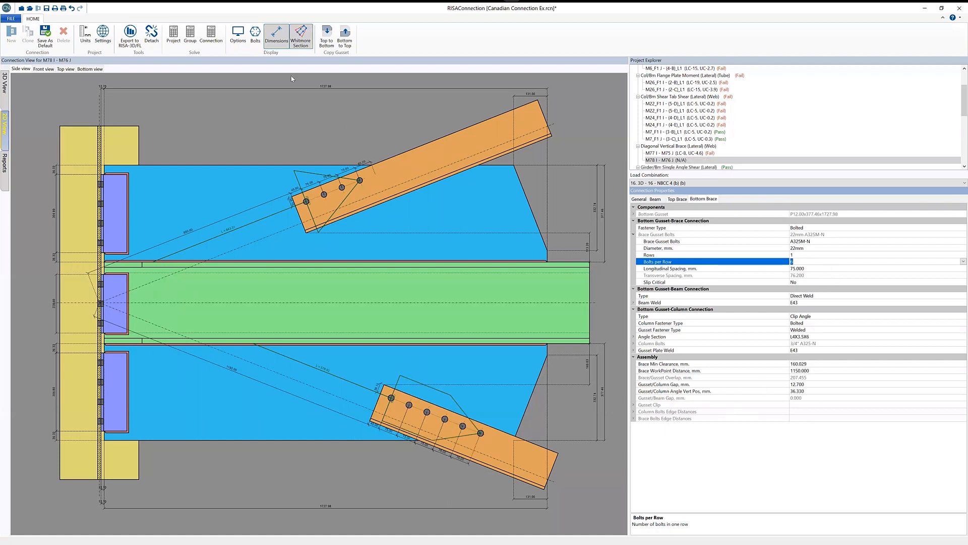
click(210, 36)
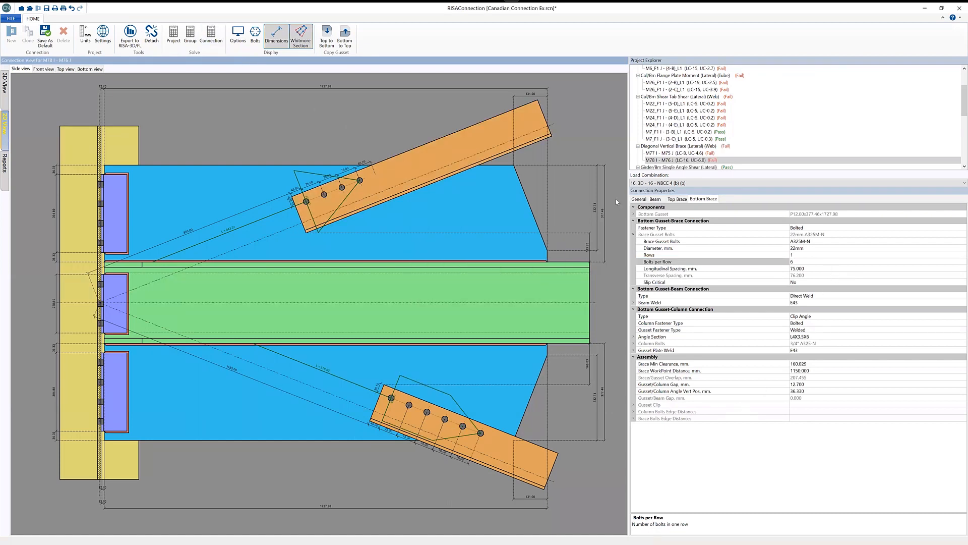
Step: Examine the bottom gusset's Whitmore compression calculation in the report, plus the gusset plate weld, column bolt and general properties
click(6, 164)
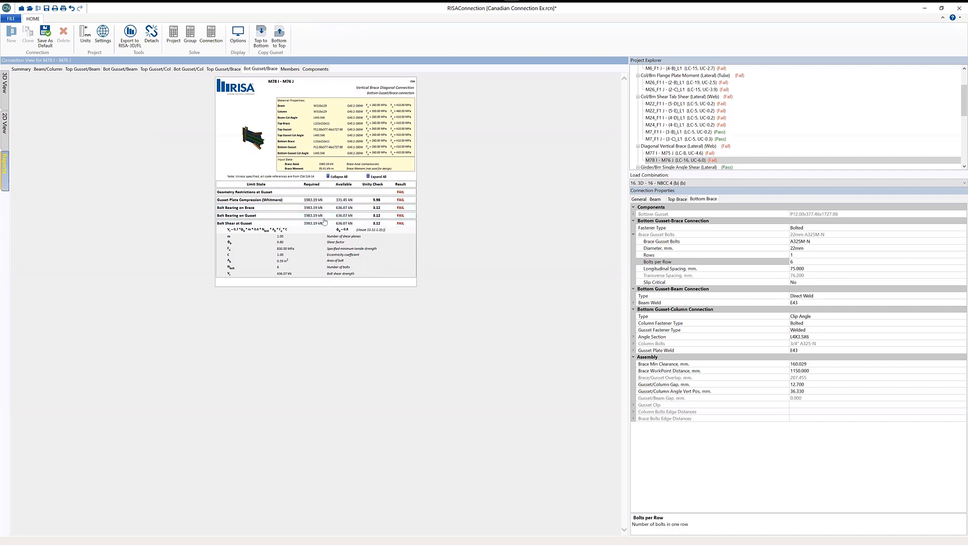
click(354, 201)
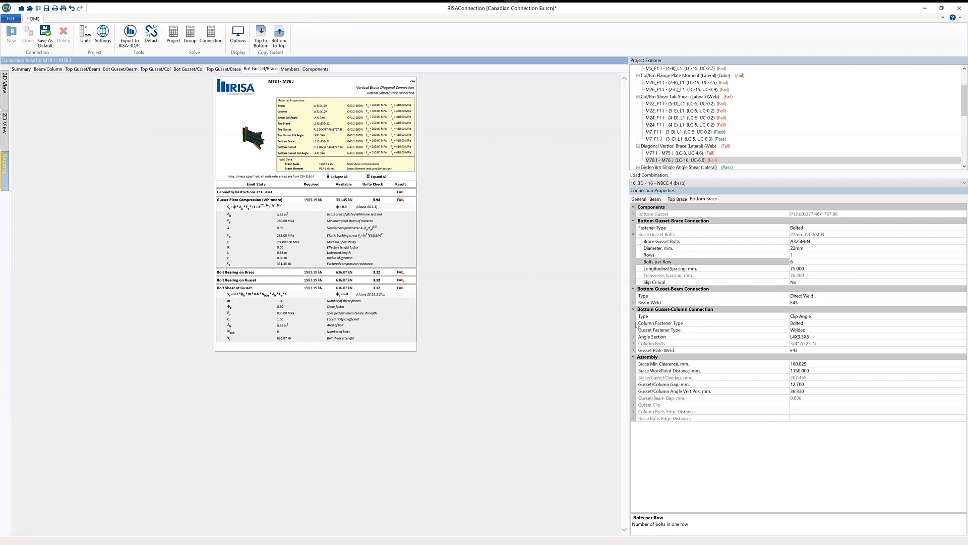
click(634, 352)
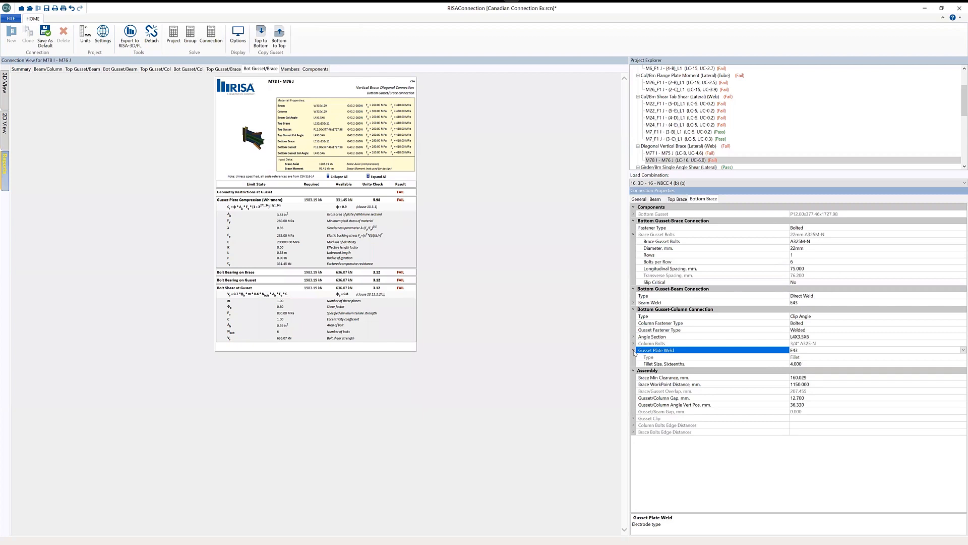
click(634, 343)
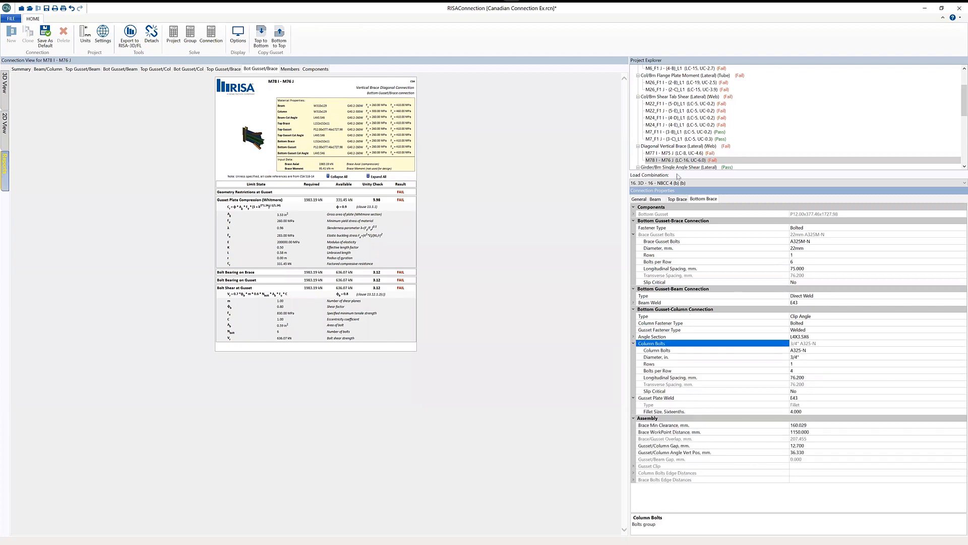
click(639, 199)
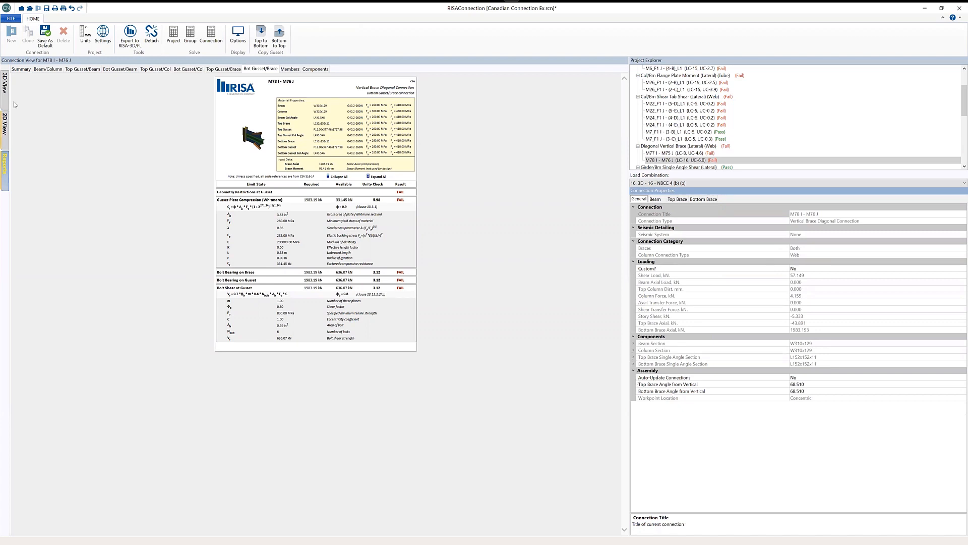
Step: Set the bottom gusset plate's material to G40.2-350W and solve the connection
click(4, 124)
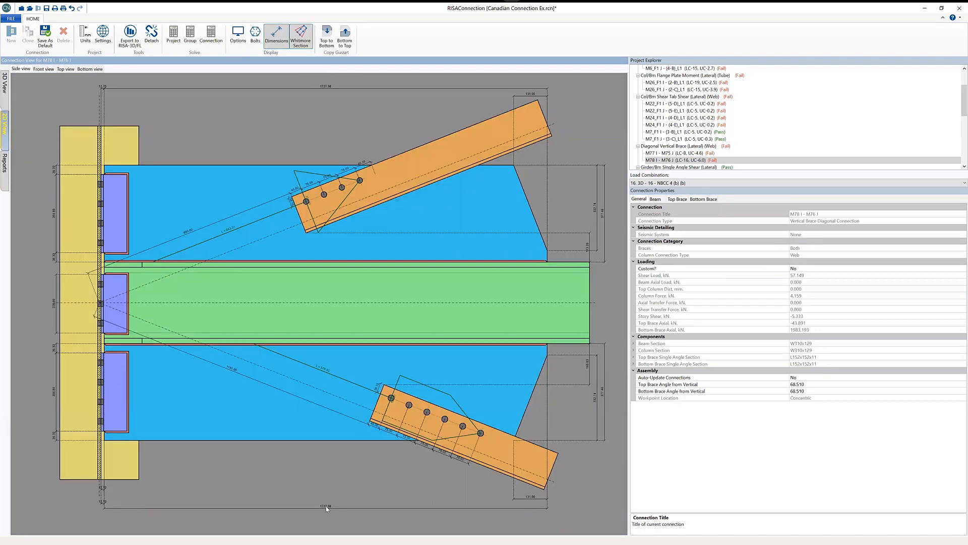
click(326, 506)
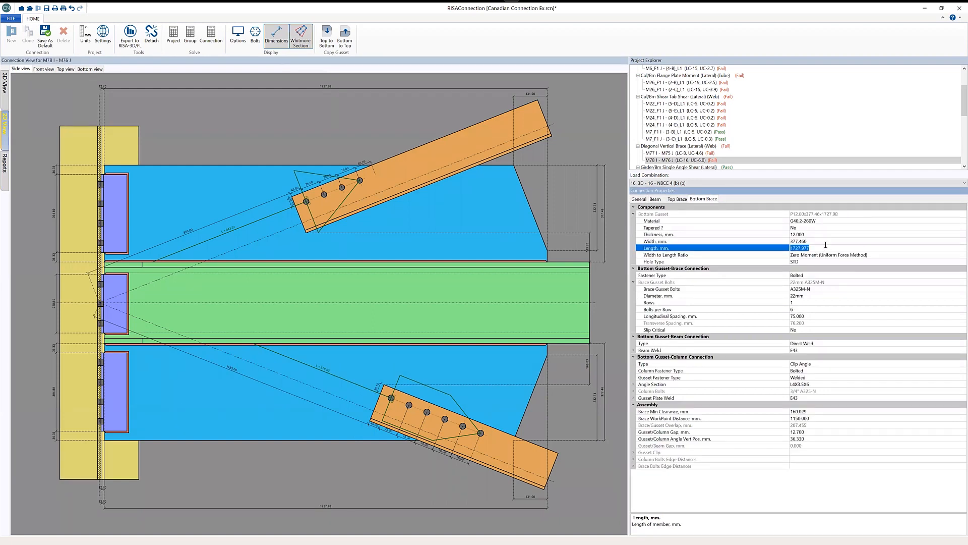
click(839, 221)
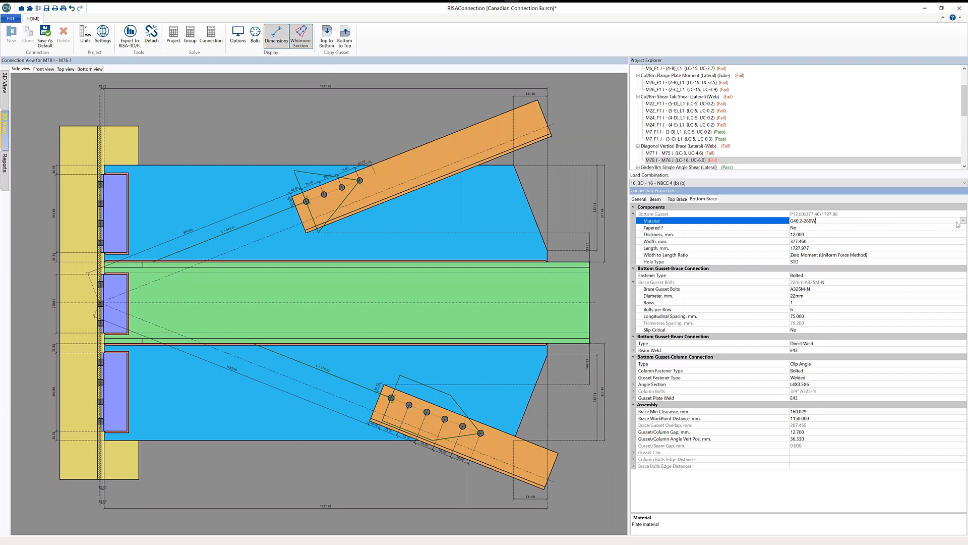
click(841, 222)
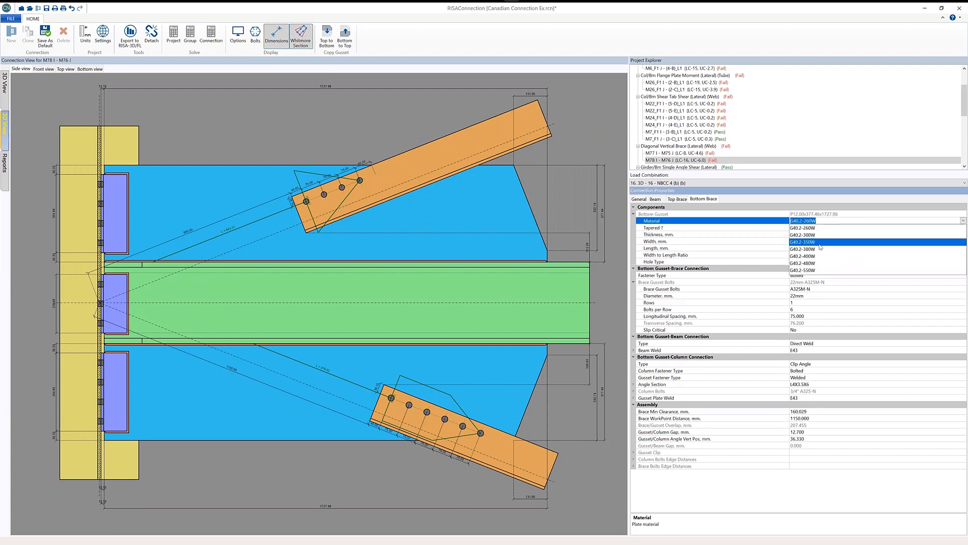
click(817, 242)
click(211, 36)
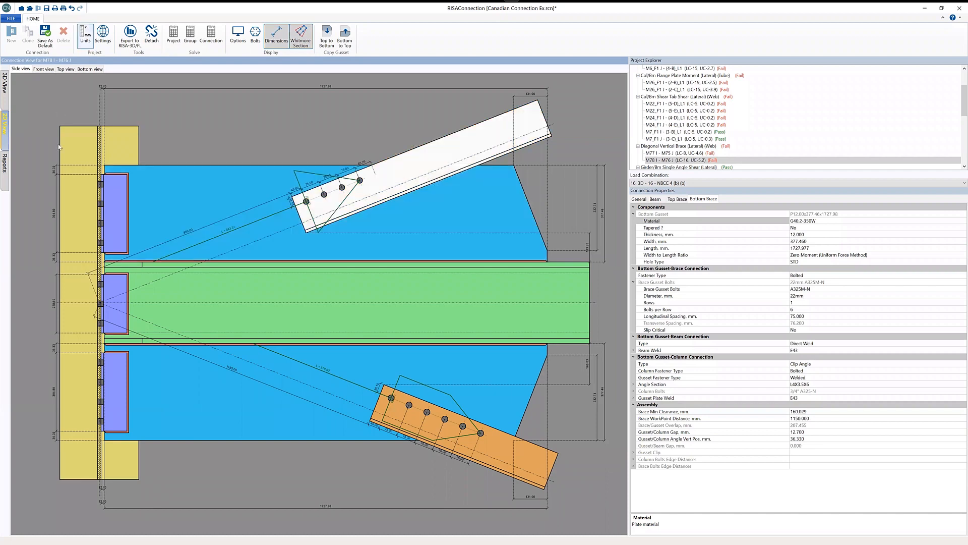
Step: Show the project's connection groups and open connection M26_F1 J - (2-C)_L1 from the Col/Bm Flange Plate Moment (Lateral) (Tube) group
scroll(720, 121, up, 2)
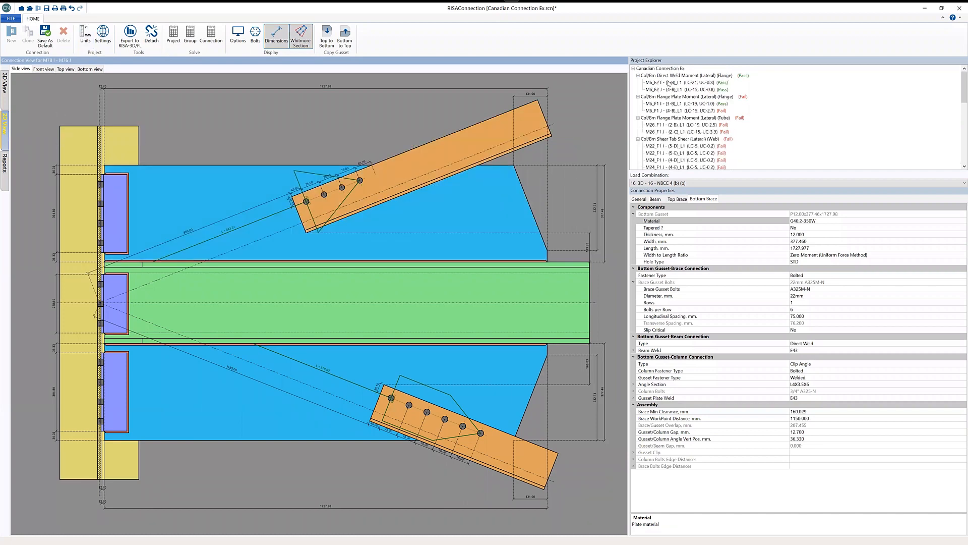
click(664, 68)
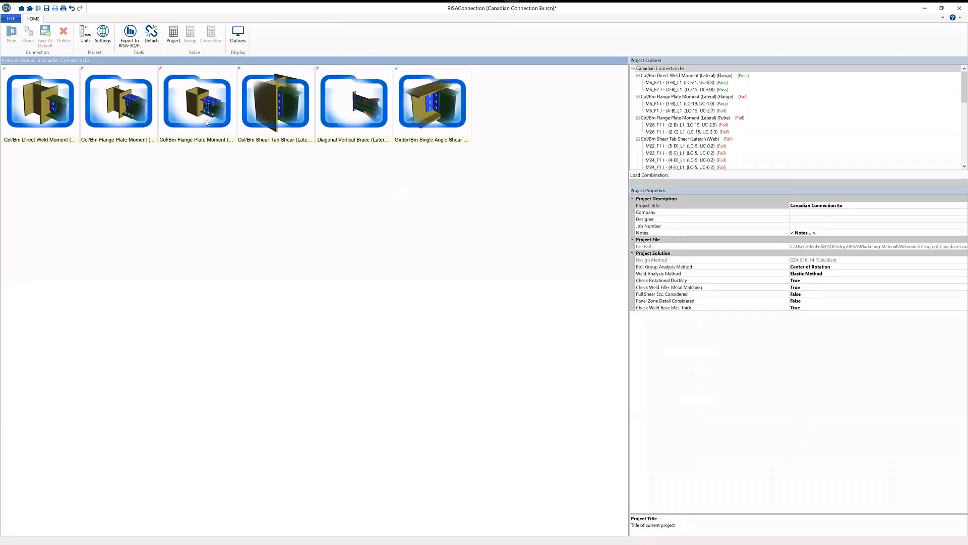
double_click(206, 122)
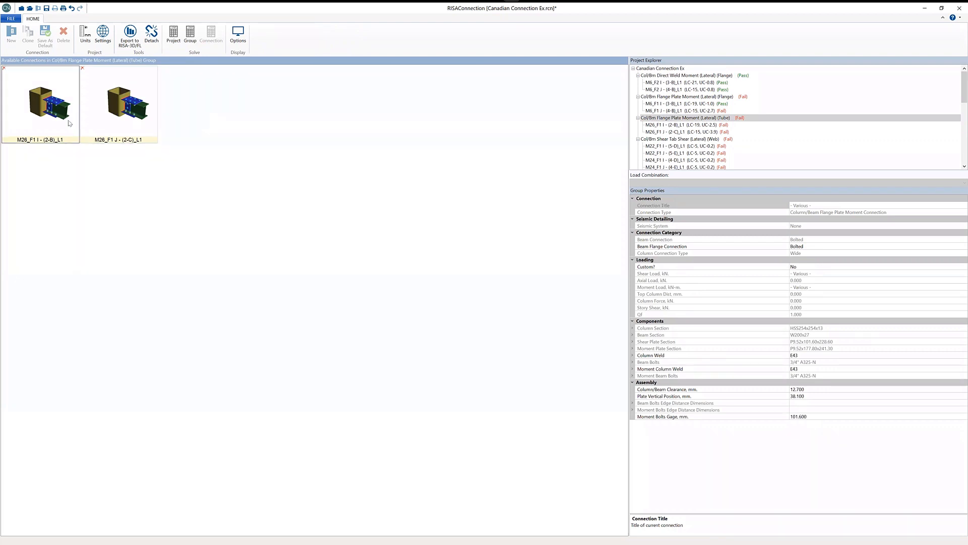
double_click(129, 123)
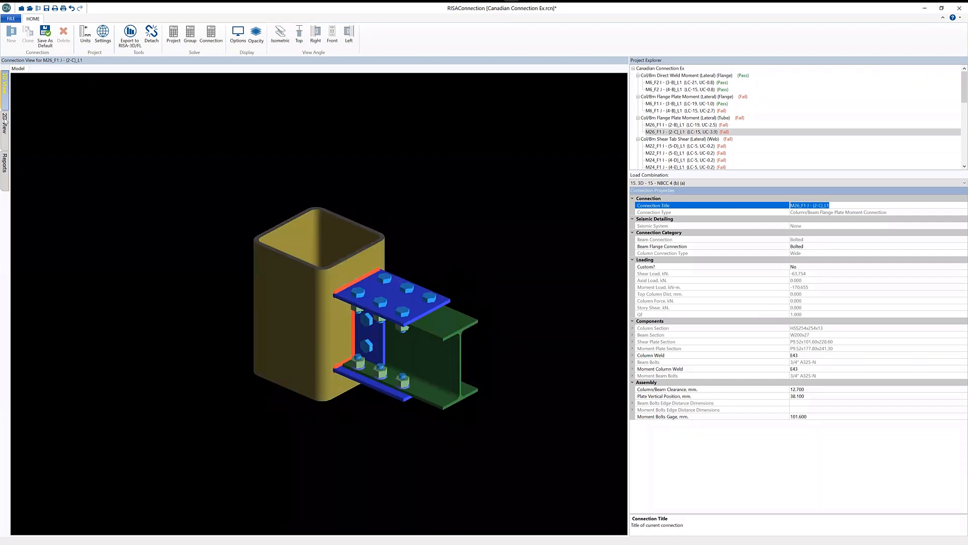
Step: Switch to connection M26_F1 I - (2-B)_L1 and examine the HSS Limitations check in its report
click(414, 88)
click(689, 124)
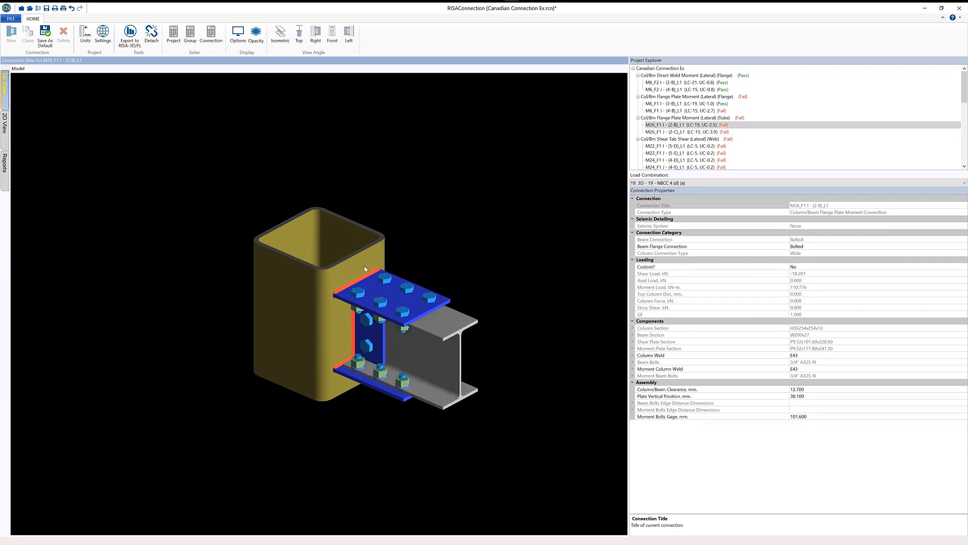
click(4, 166)
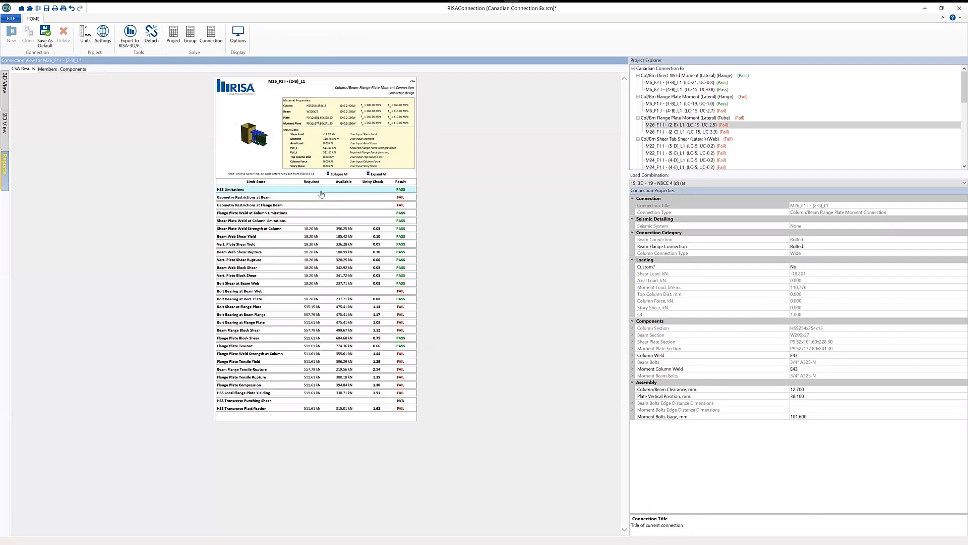
click(321, 192)
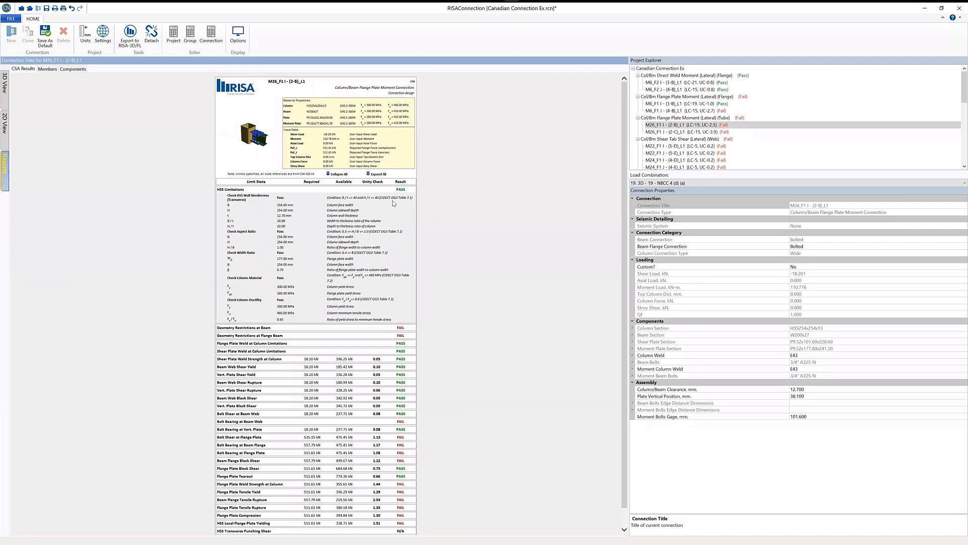
Step: Expand and examine the HSS Transverse Punching Shear, HSS Transverse Plastification and HSS Local Flange Plate Yielding checks
scroll(363, 507, down, 1)
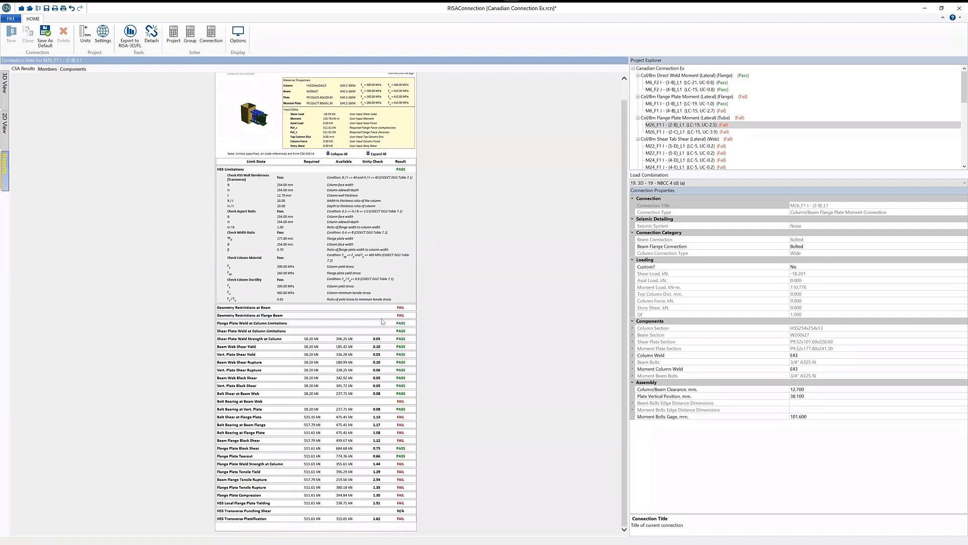
click(257, 511)
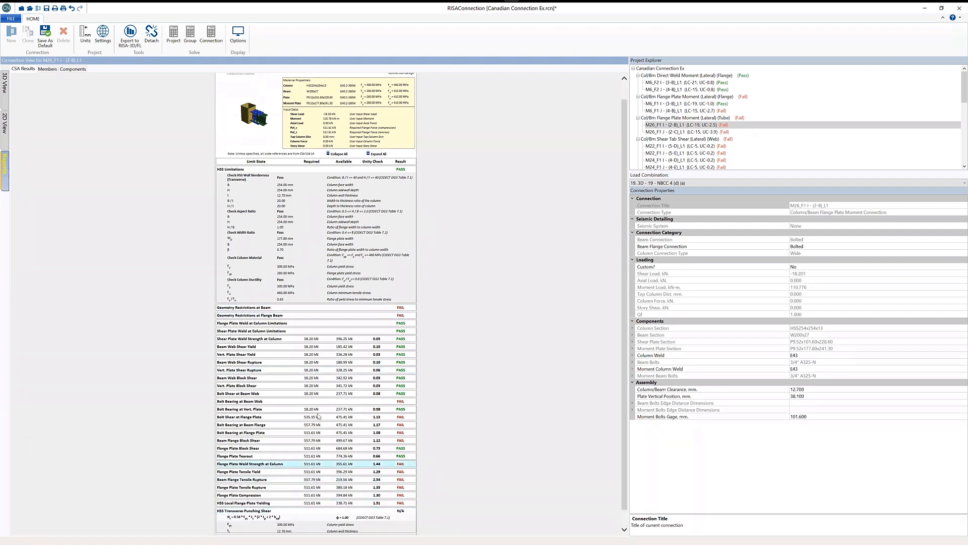
click(293, 518)
click(250, 450)
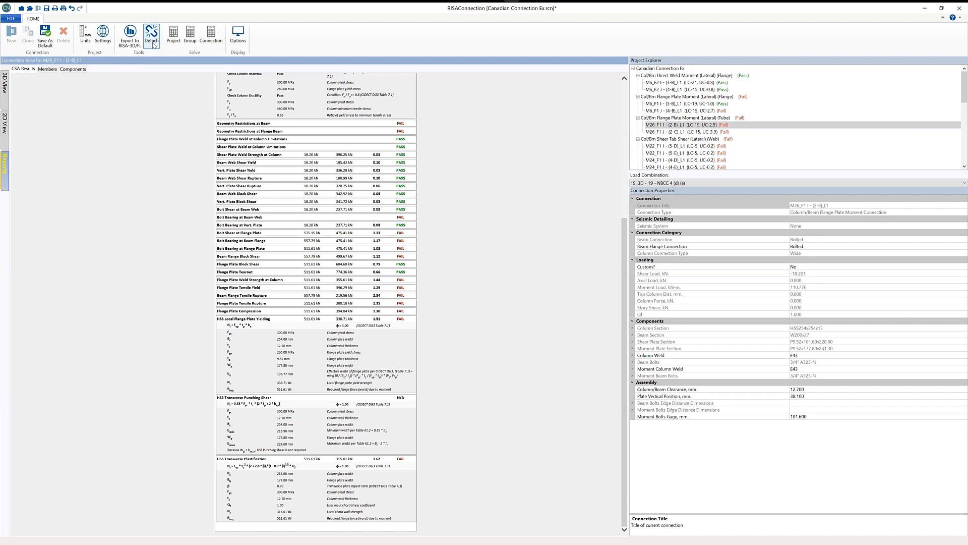
Step: Set up a group report with fully collapsed limit states and include connection M22_F1 J - (5-E)_L1
click(63, 8)
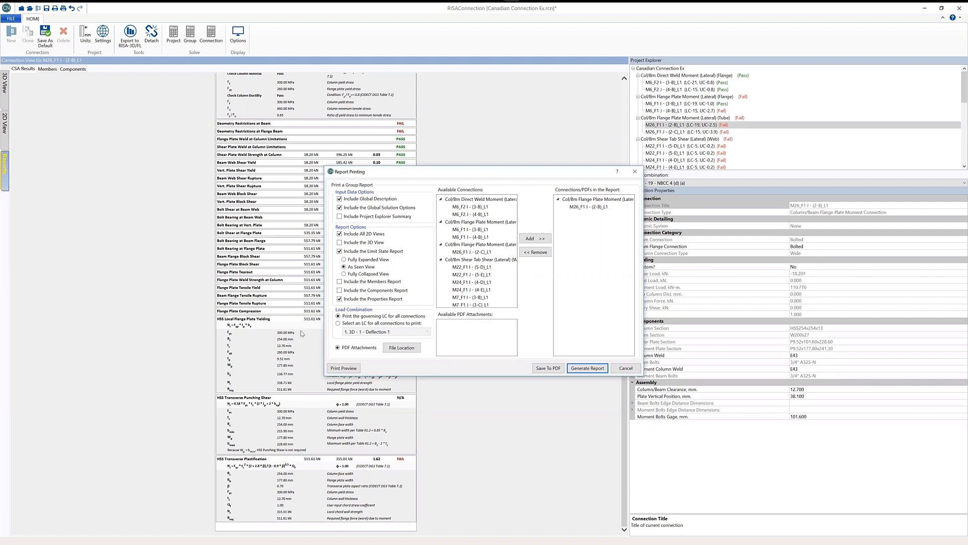
click(370, 274)
click(471, 274)
click(535, 238)
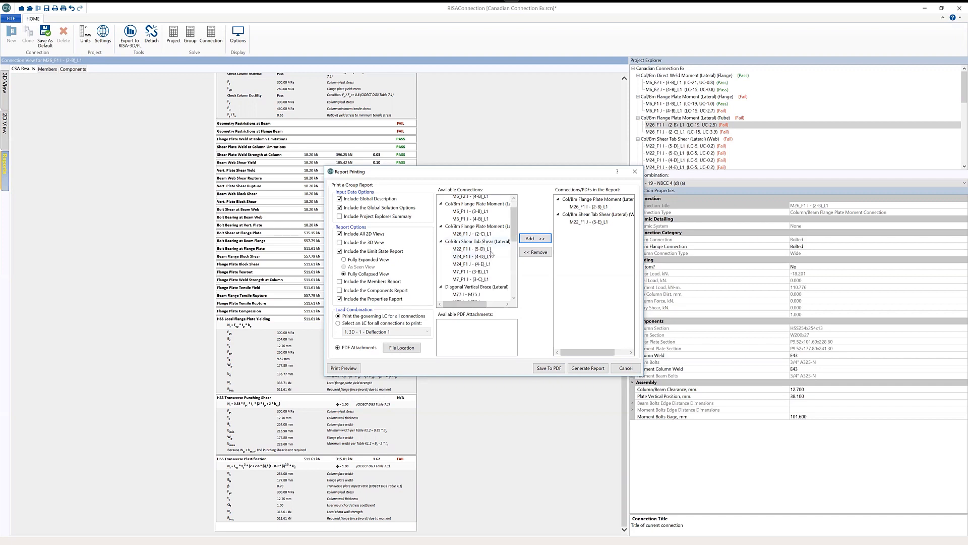
Step: Add direct weld moment connection M6_F2 J - (4-B)_L1 to the group report
scroll(511, 223, down, 10)
scroll(511, 223, up, 10)
click(482, 207)
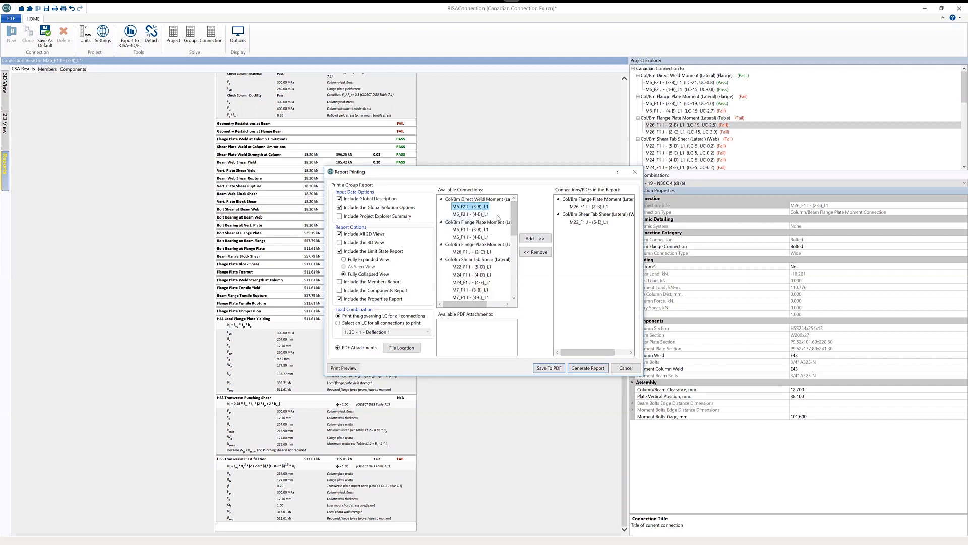
click(470, 214)
click(535, 238)
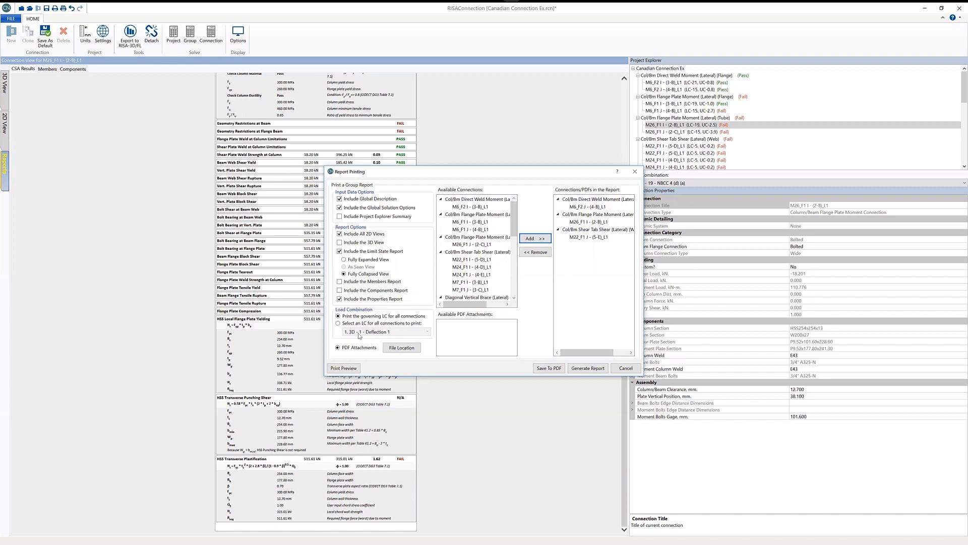
Step: Generate the report with the Bluebeam PDF printer and save it over CN Report on the Desktop
click(574, 371)
click(501, 165)
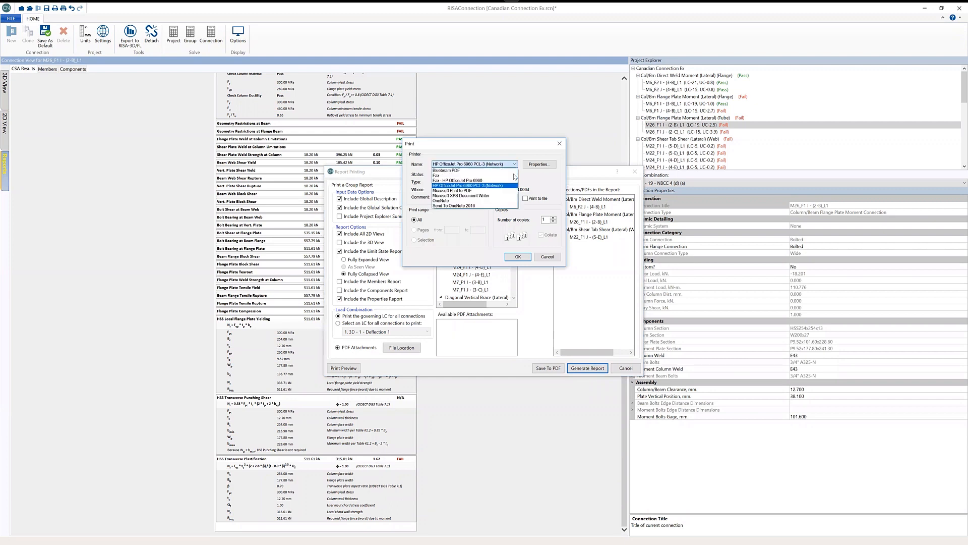
click(487, 176)
click(519, 257)
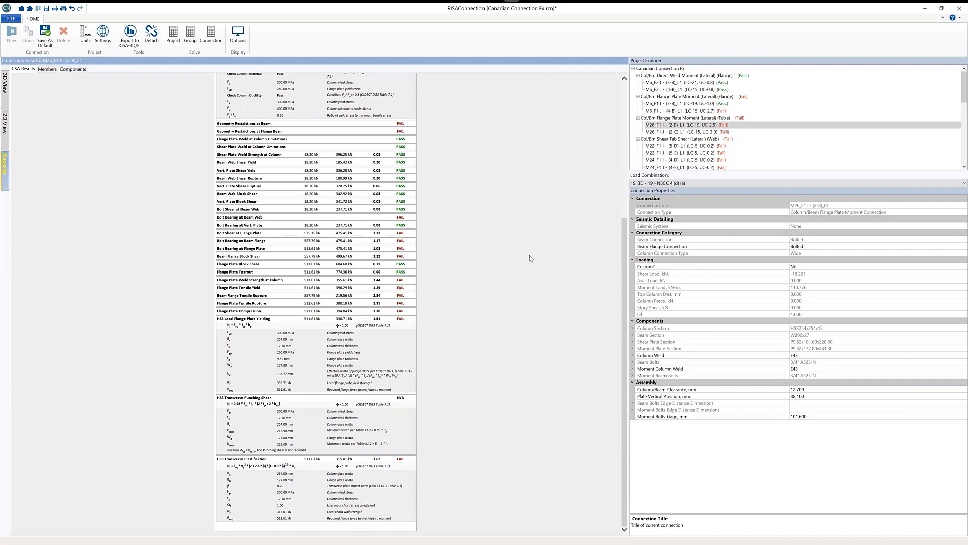
scroll(454, 202, down, 3)
click(454, 182)
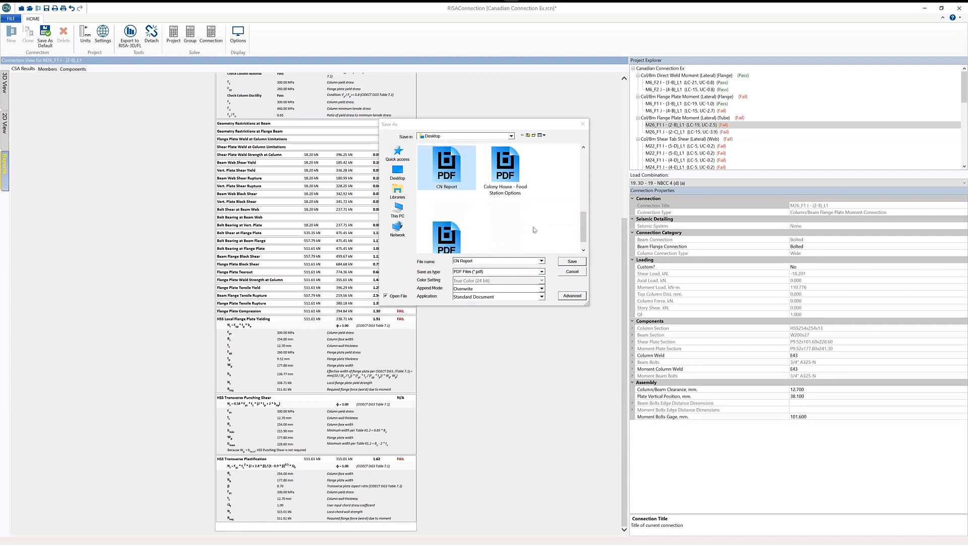
click(574, 262)
click(502, 277)
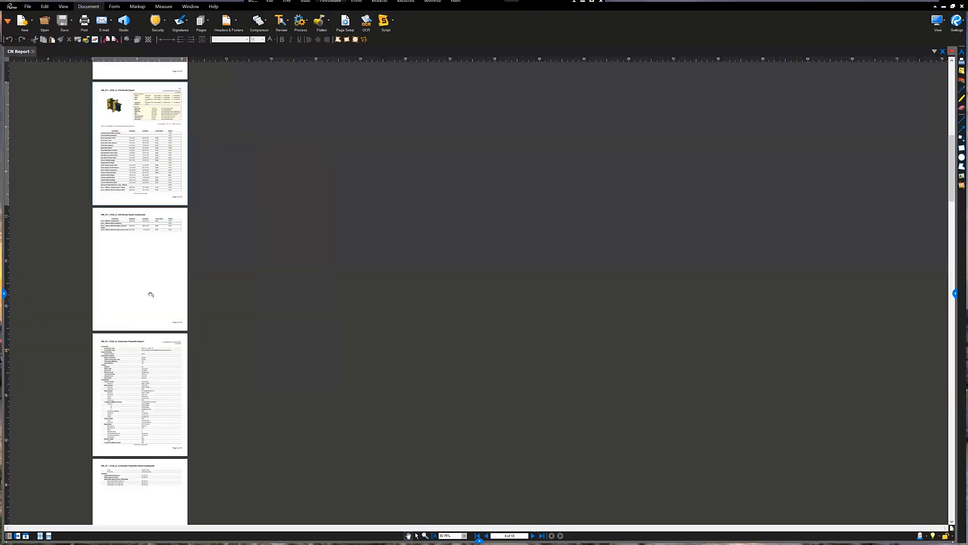
Step: Examine the CN Report PDF's M6_F2 J - (4-B)_L1 results, global parameters and 2D side view, and close it
scroll(125, 253, up, 5)
drag(445, 462, 411, 511)
scroll(457, 306, up, 2)
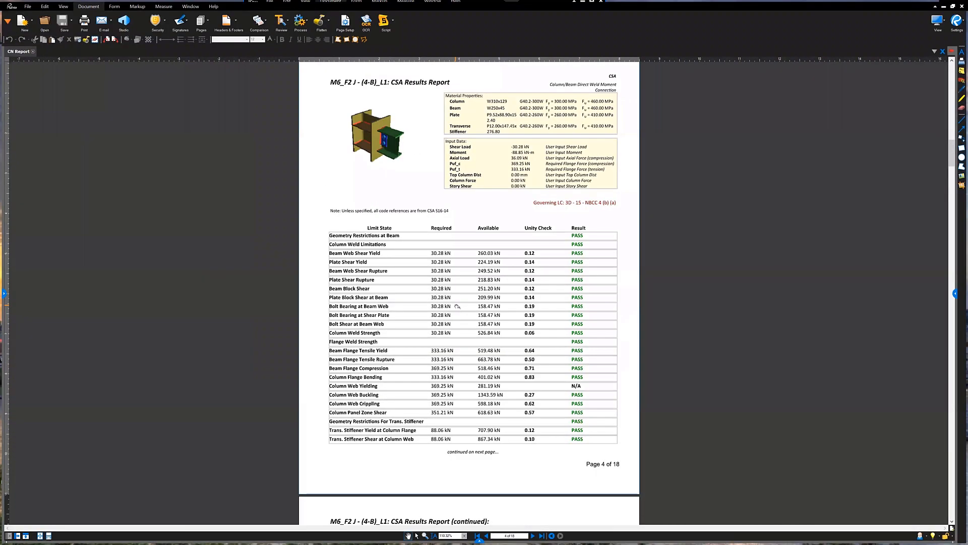
scroll(457, 307, up, 1)
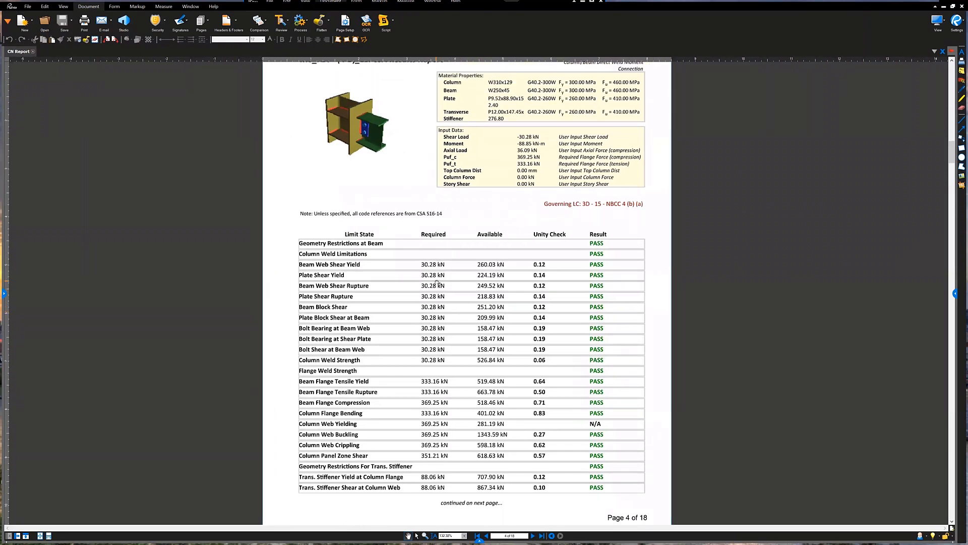
scroll(438, 283, down, 2)
scroll(438, 283, up, 10)
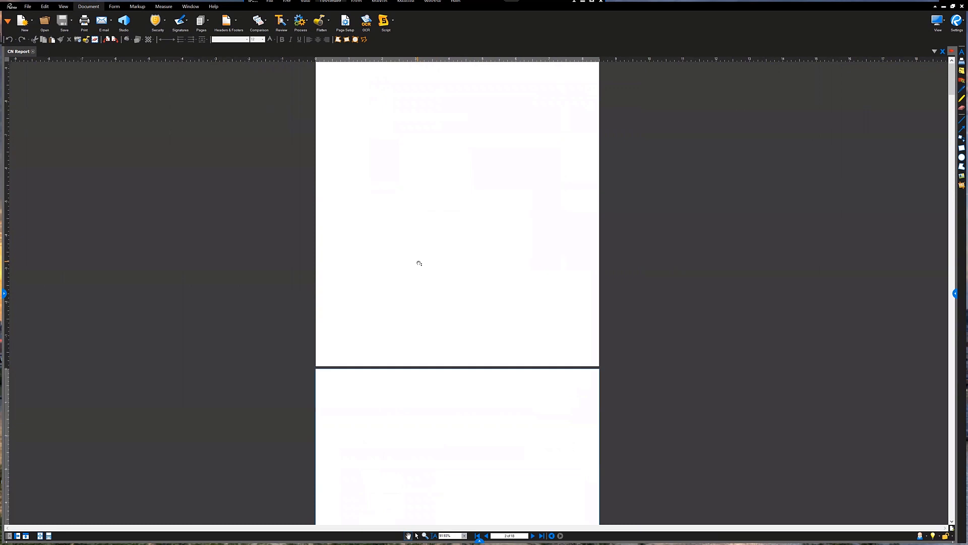
scroll(419, 263, up, 5)
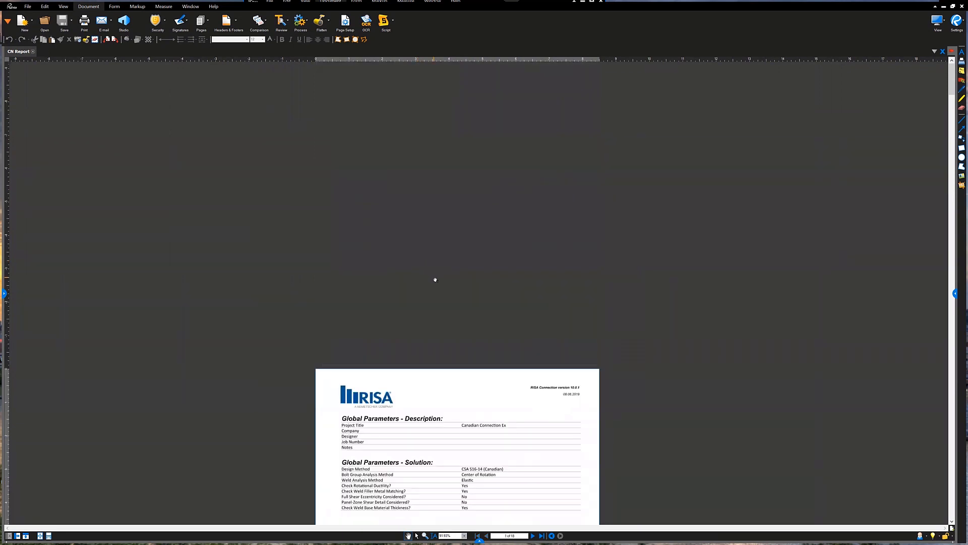
scroll(436, 279, down, 10)
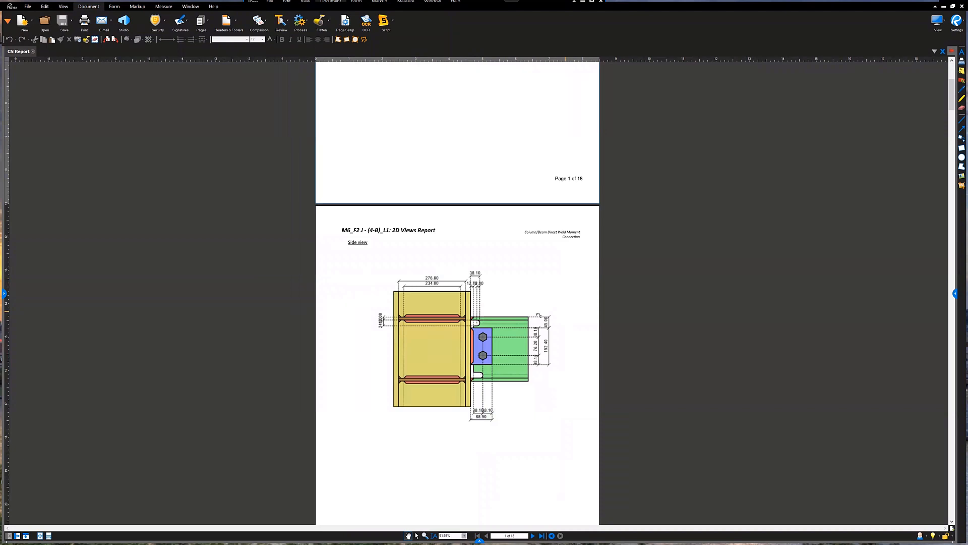
click(959, 7)
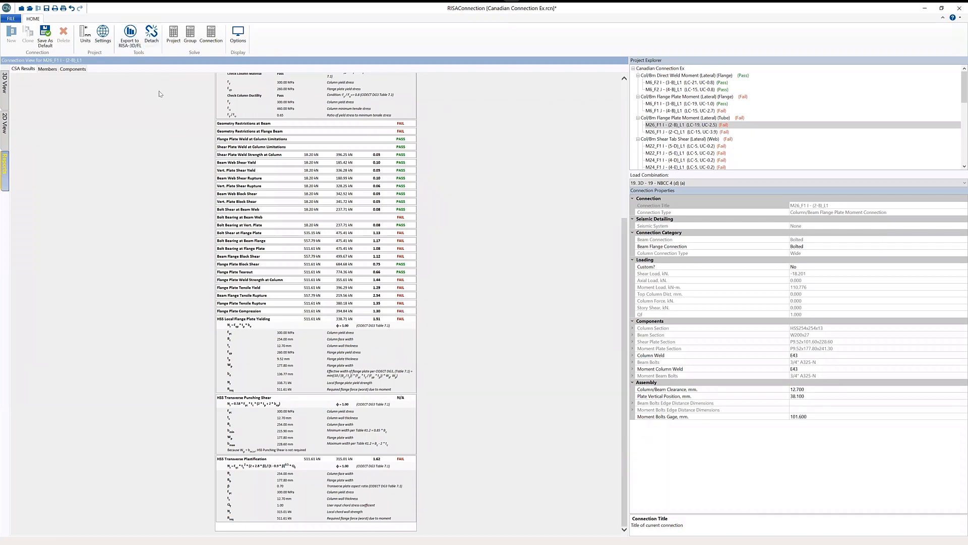
Step: Export the connection results to RISA-3D and switch to the RISA-3D model
click(129, 35)
key(alt+Tab)
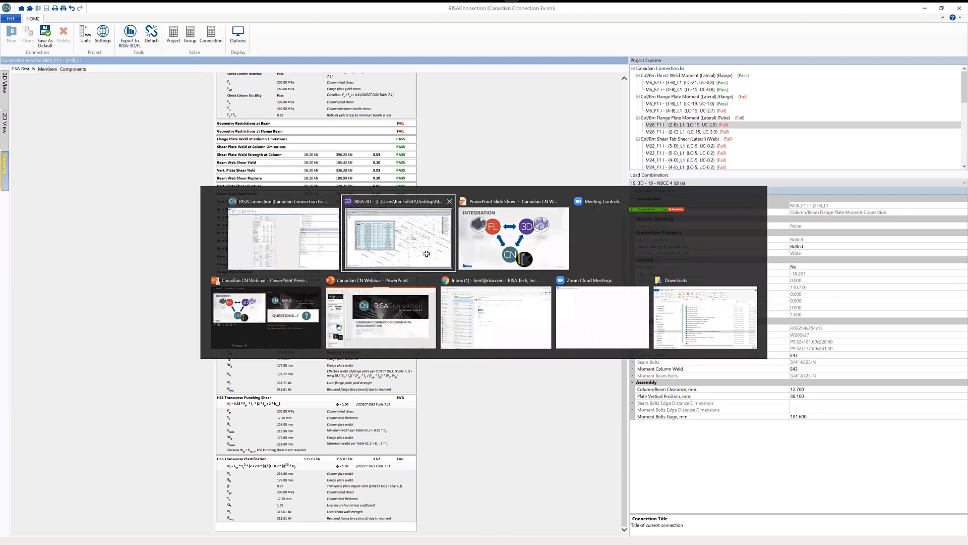
click(409, 245)
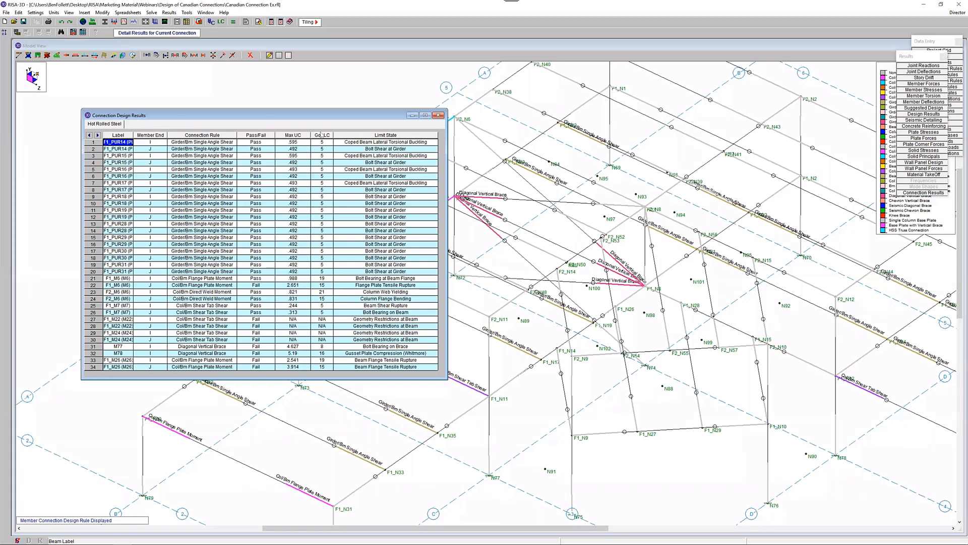
Step: Widen the Label column and the Connection Design Results window to show full labels and limit states
drag(134, 134, 163, 135)
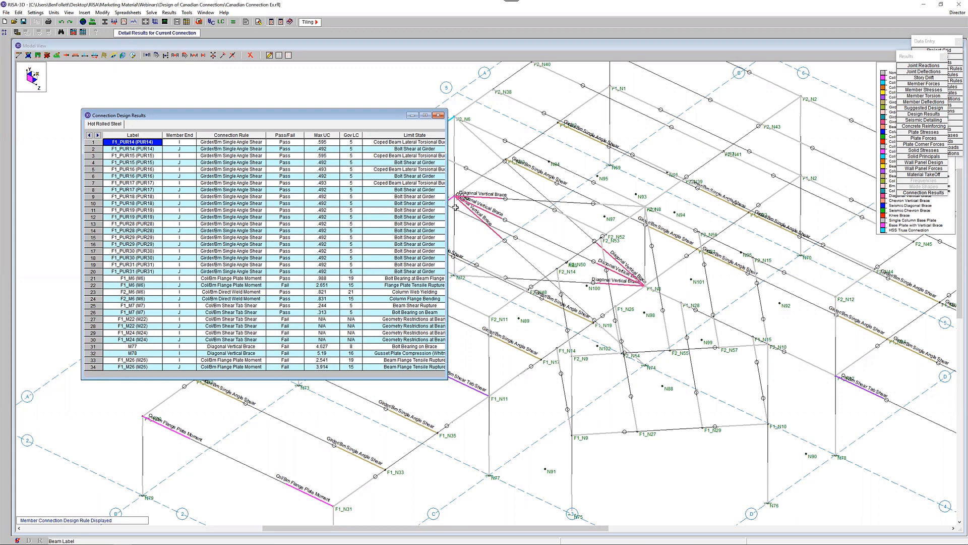
drag(446, 202, 484, 204)
scroll(391, 222, down, 3)
scroll(384, 233, down, 3)
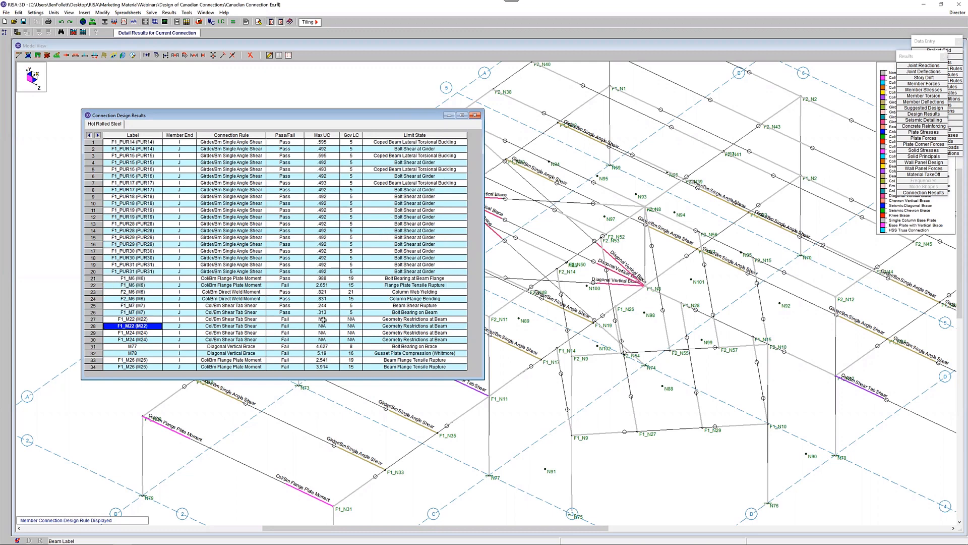
Step: Examine the pass/fail, unity check and limit state entries of the M22 and M24 shear tab connections, and close the results
drag(291, 318, 299, 343)
drag(383, 345, 410, 341)
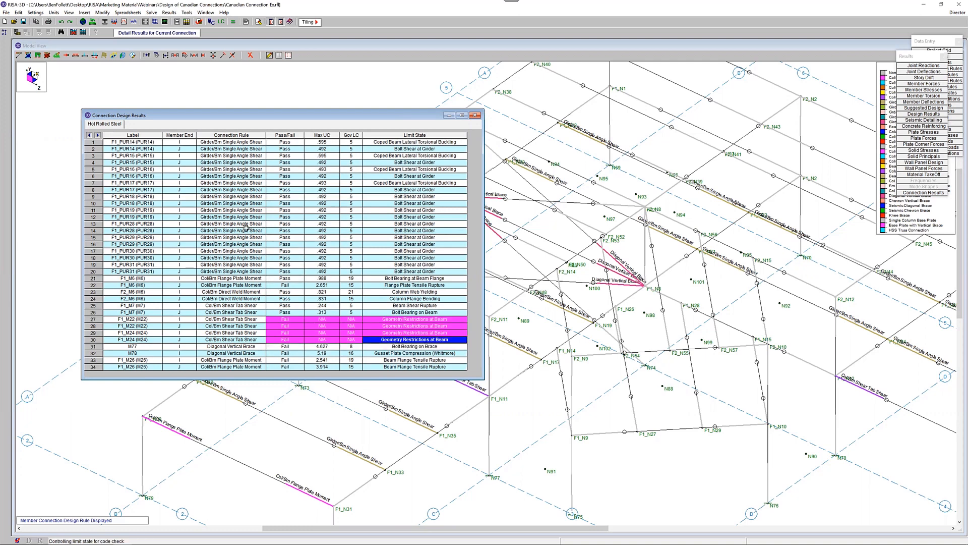
click(476, 117)
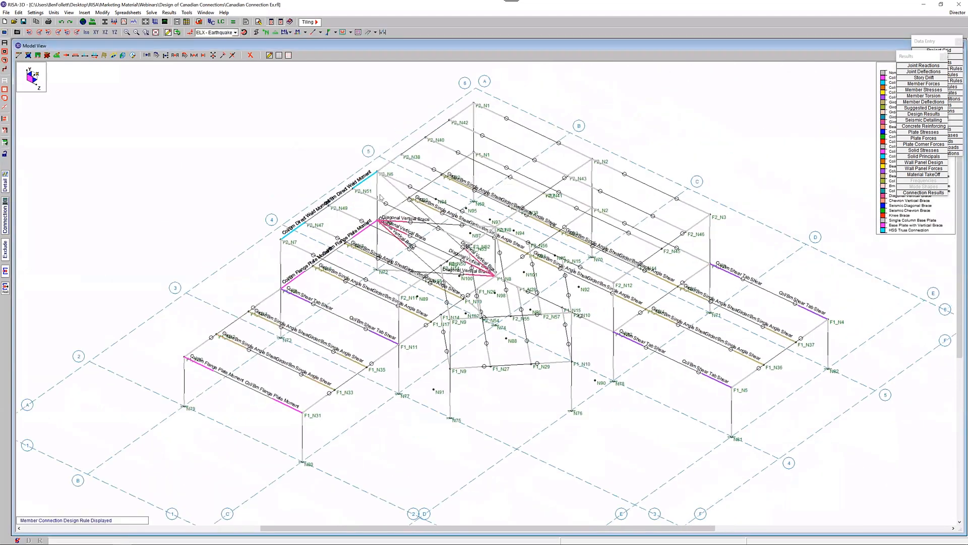
Step: Display the connection results on the model's members and hide the joint labels
click(320, 31)
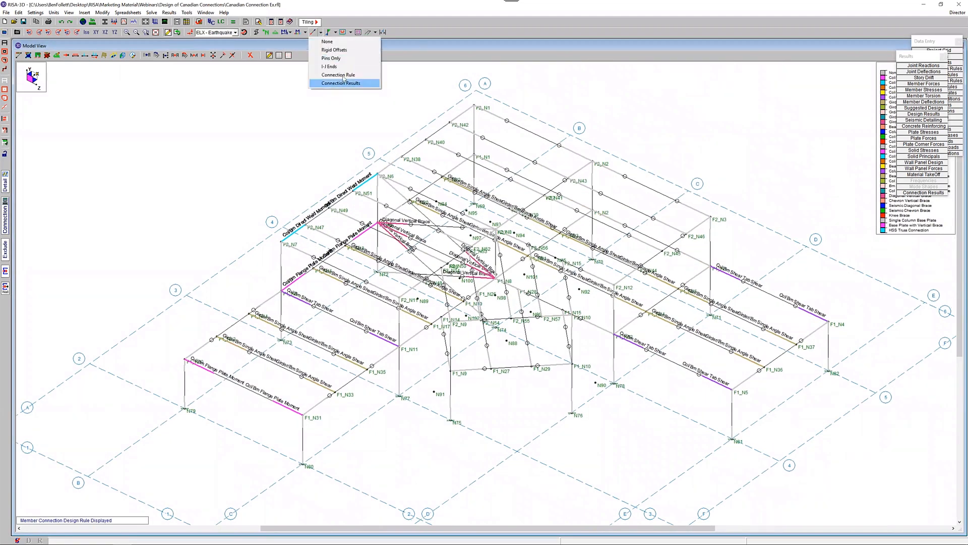
click(341, 84)
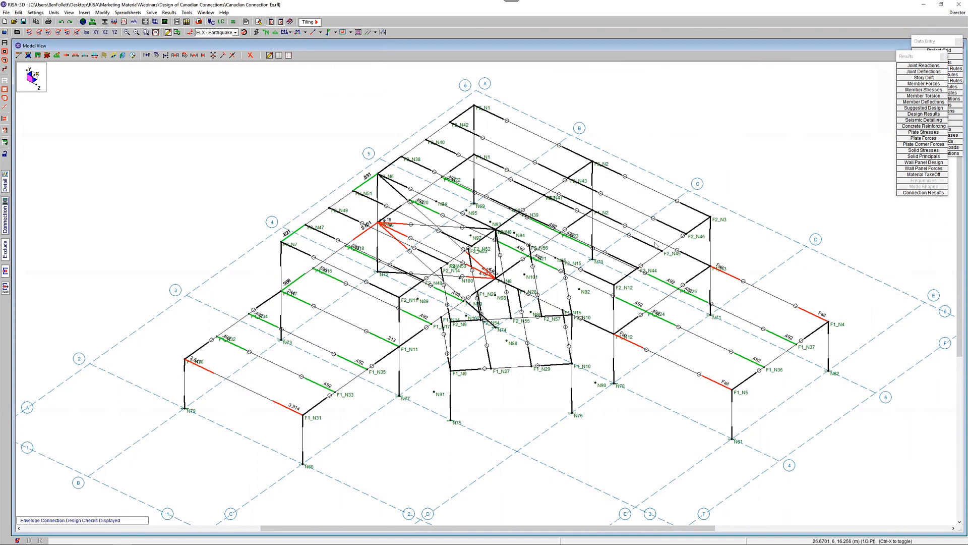
scroll(383, 285, up, 1)
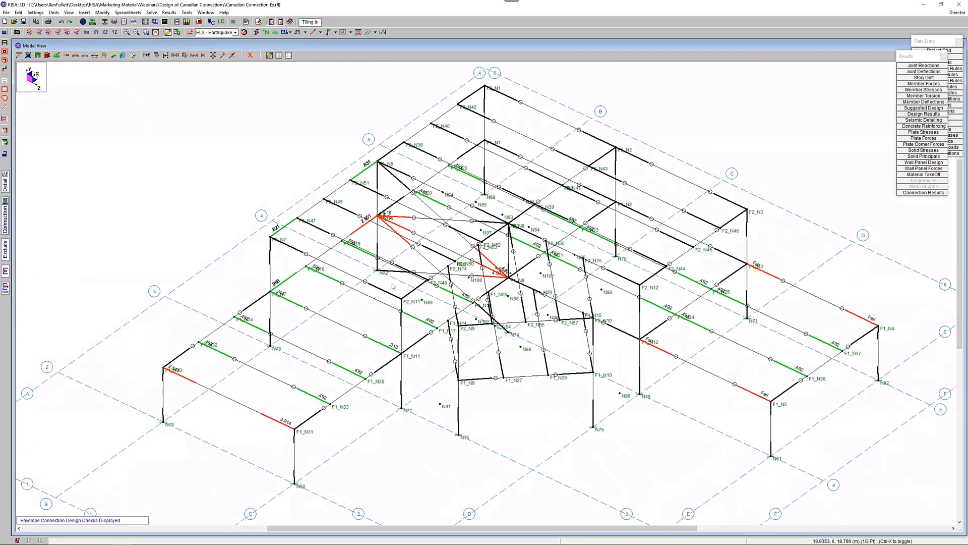
click(266, 33)
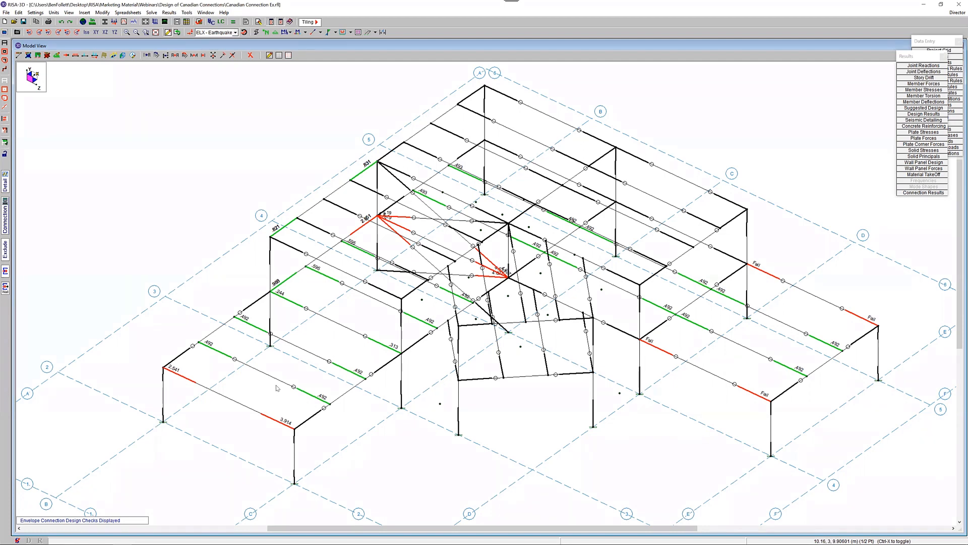
Step: Switch to the Canadian CN webinar's PowerPoint slide show and advance from the Integration slide
key(alt+Tab)
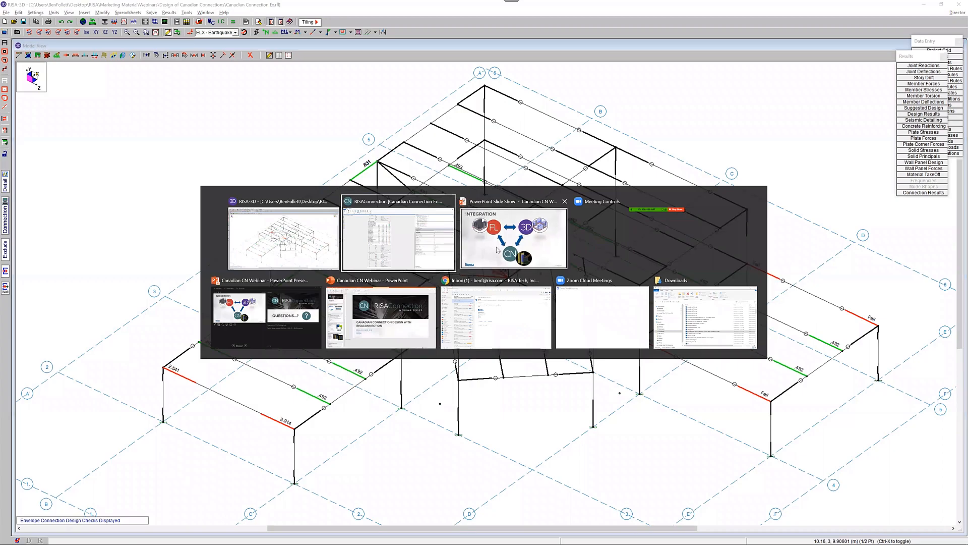
click(497, 250)
key(Right)
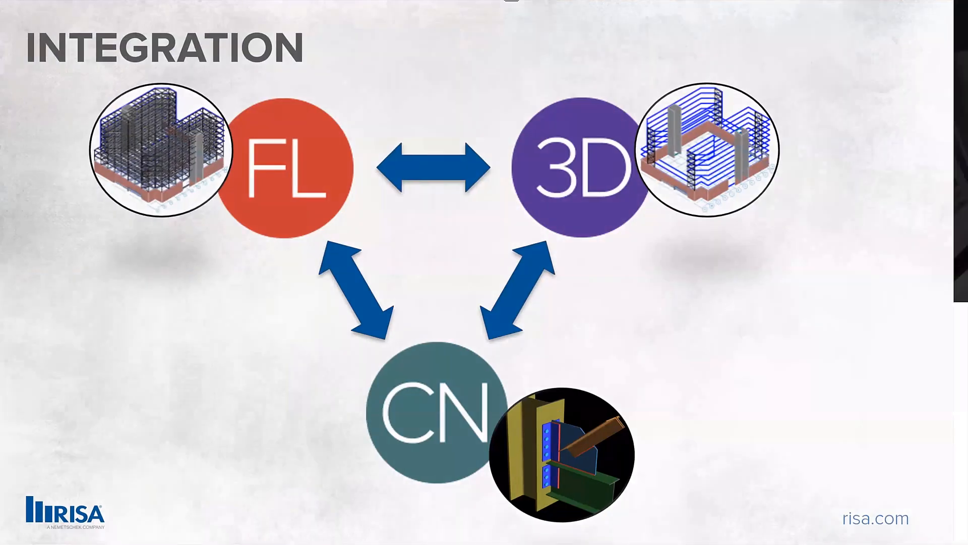